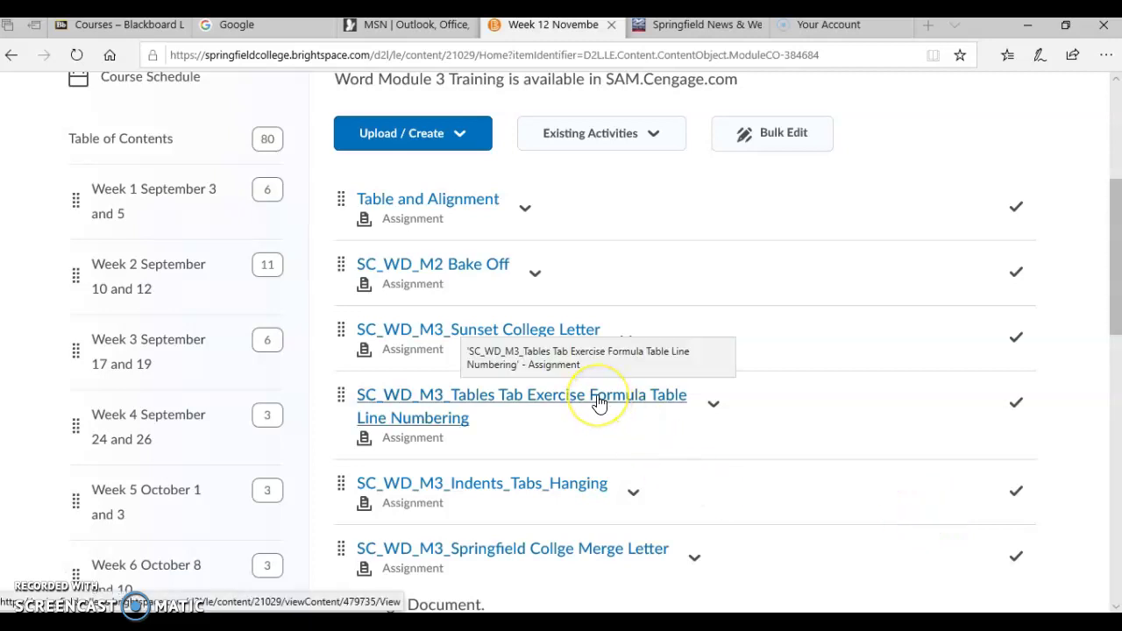
Open the attached Tables Tab Exercise Formula Table Line Numbering document from its SC_WD_M3 assignment in Word and enable editing
left_click(598, 402)
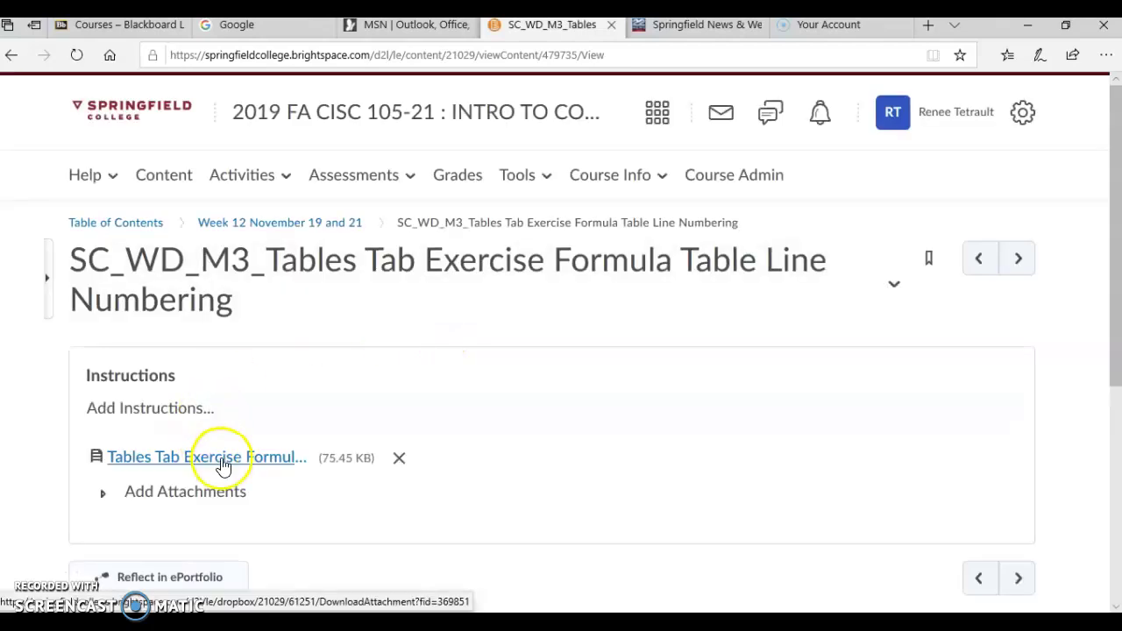
left_click(217, 457)
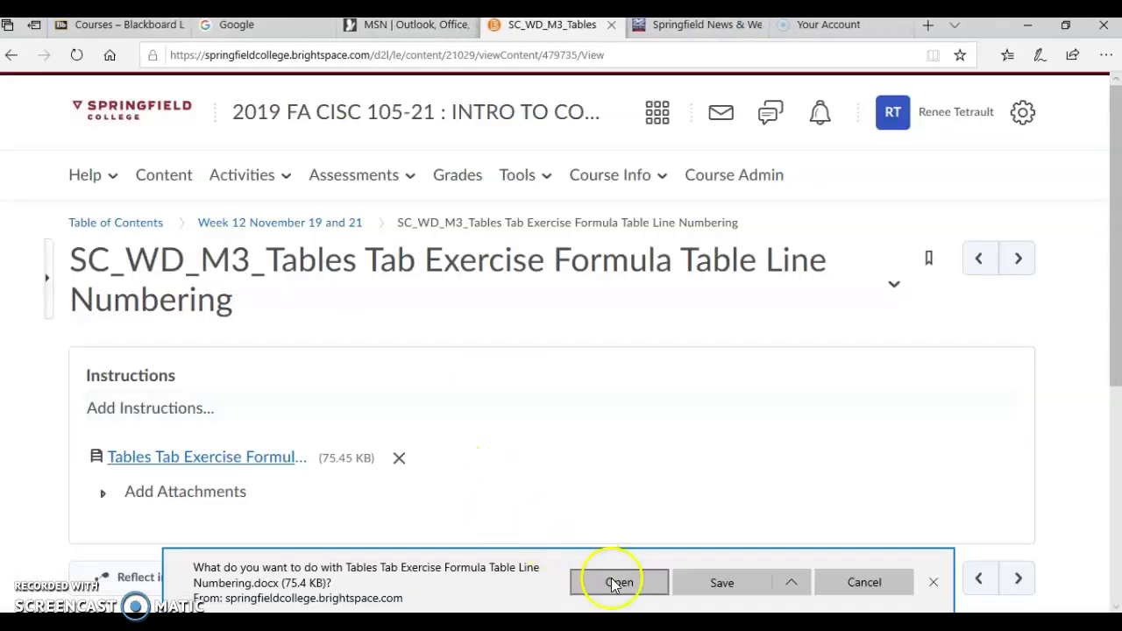
left_click(617, 582)
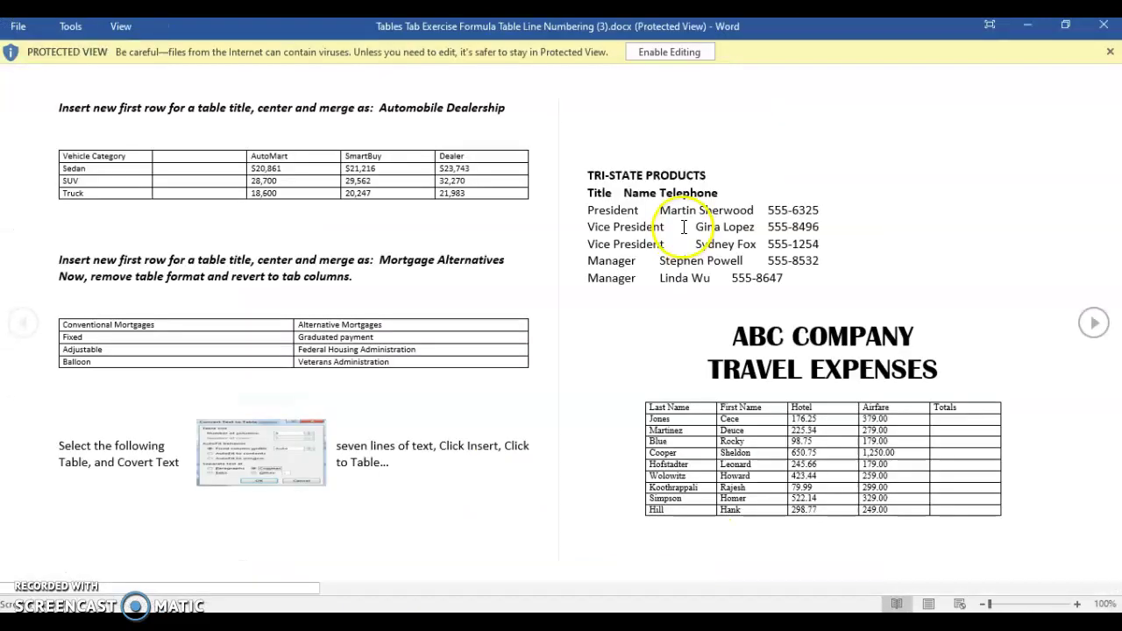
left_click(655, 51)
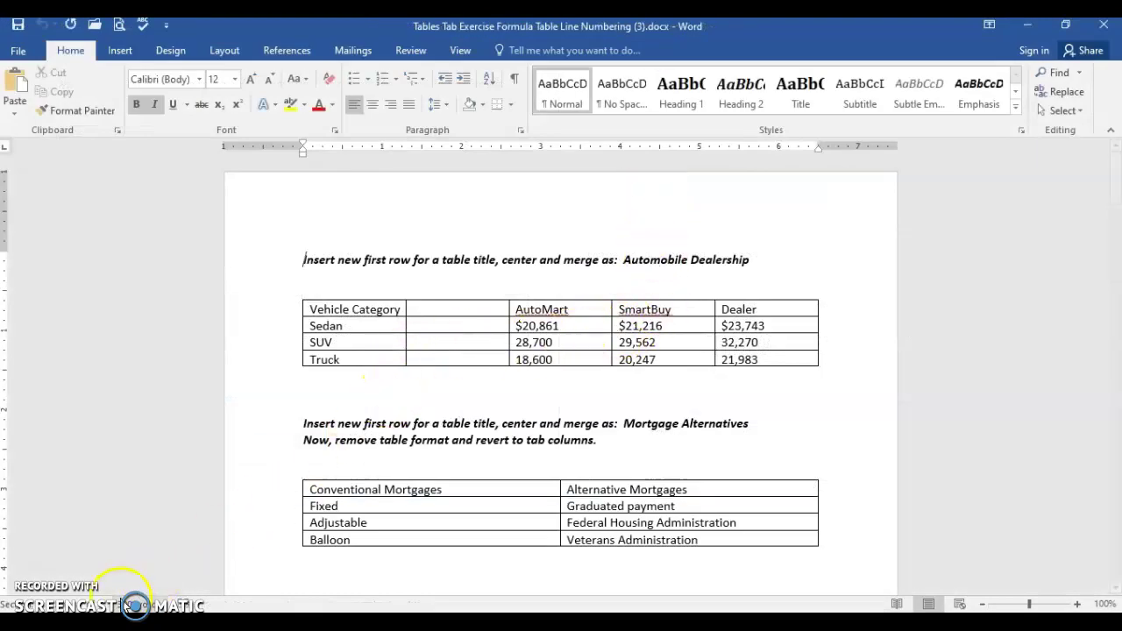
Delete the empty second column of the vehicle price table and autofit the table to the window
left_click(487, 310)
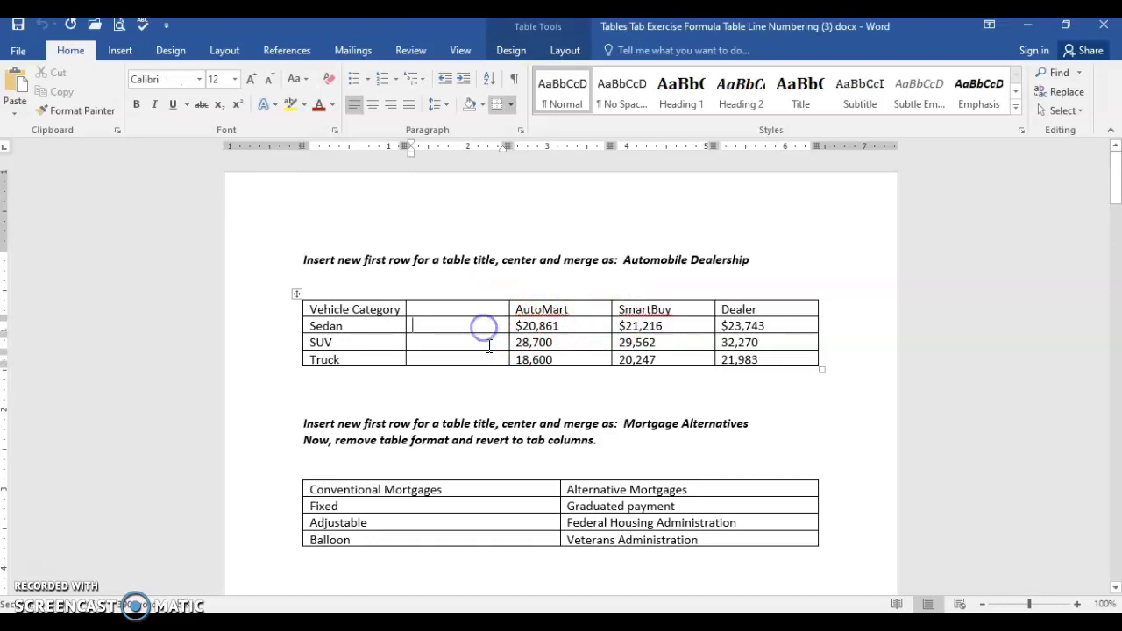
left_click(561, 51)
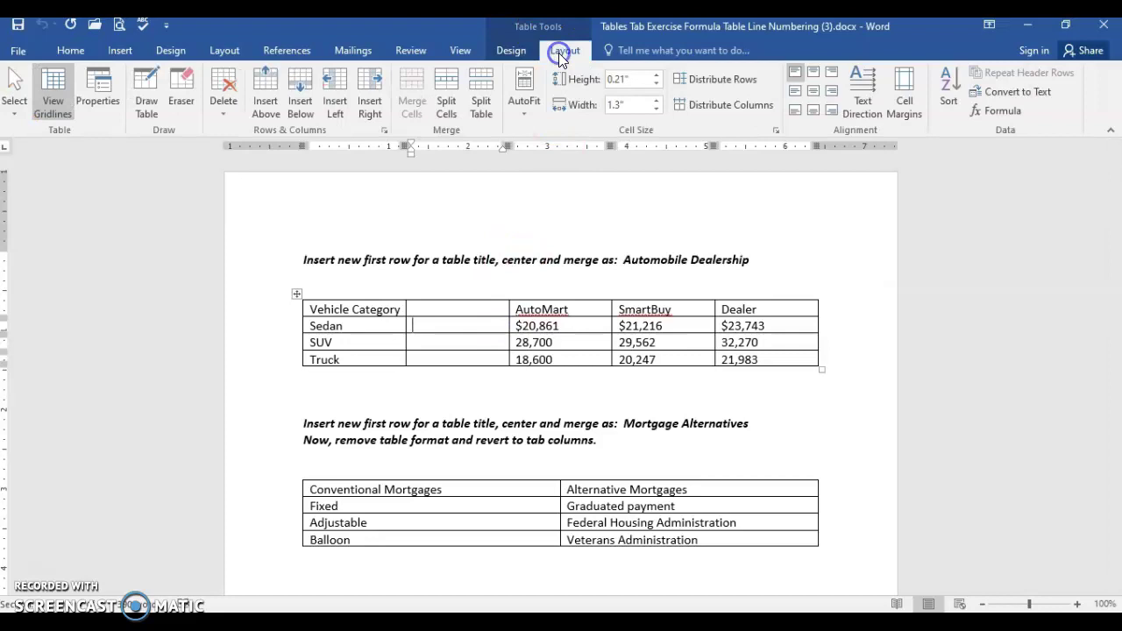
left_click(222, 96)
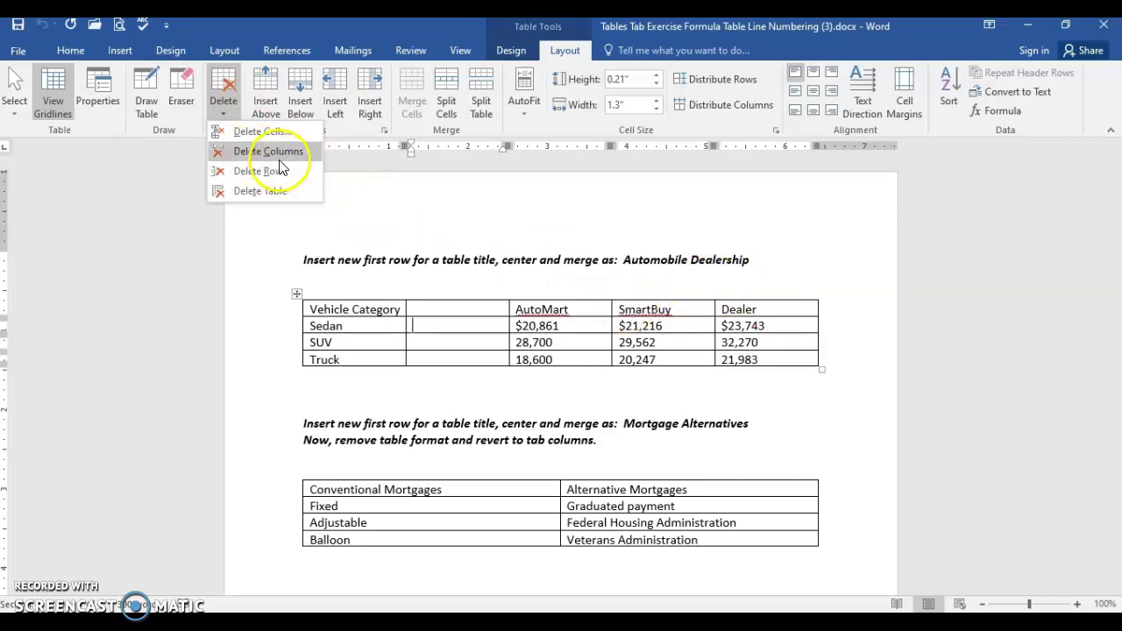
left_click(279, 158)
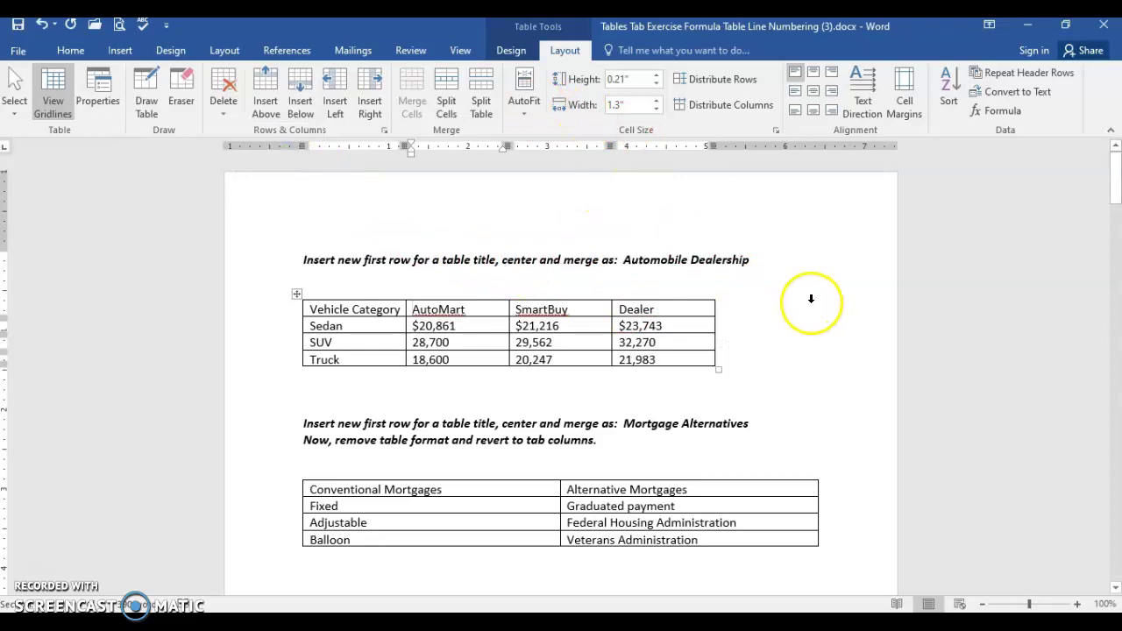
left_click(525, 111)
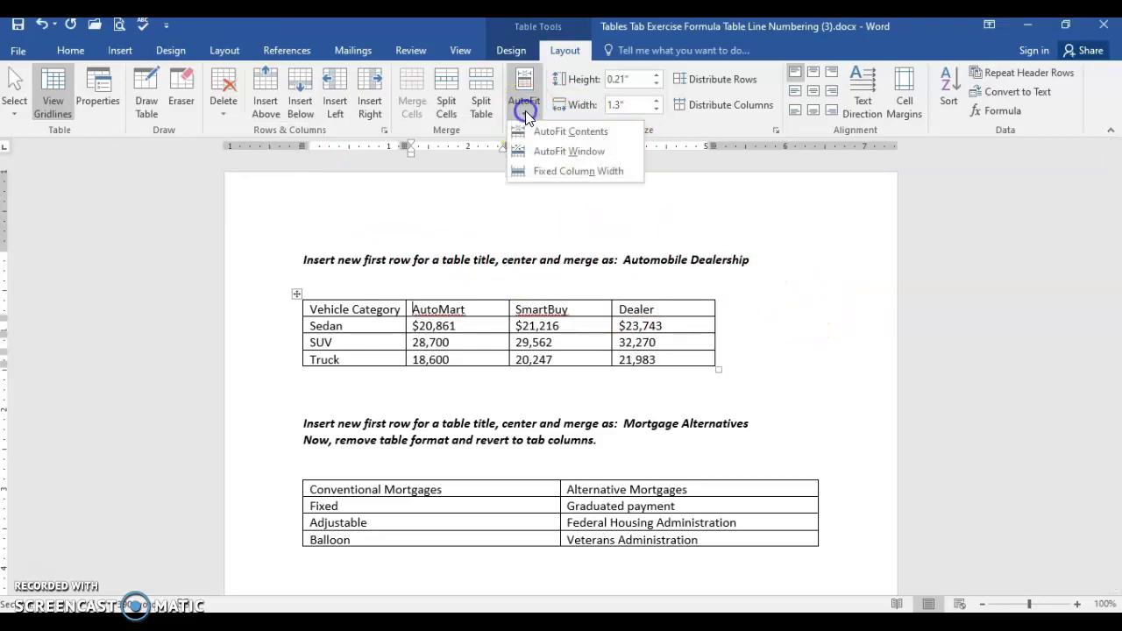
left_click(551, 153)
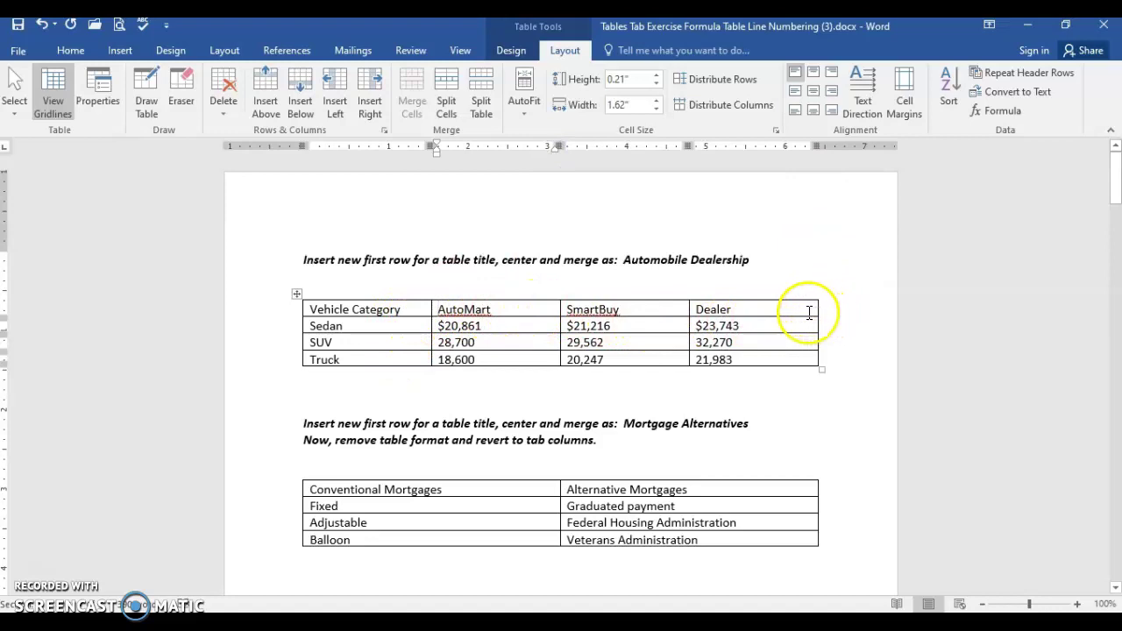
Insert a new row above the Vehicle Category header row and merge its cells into one
left_click(517, 313)
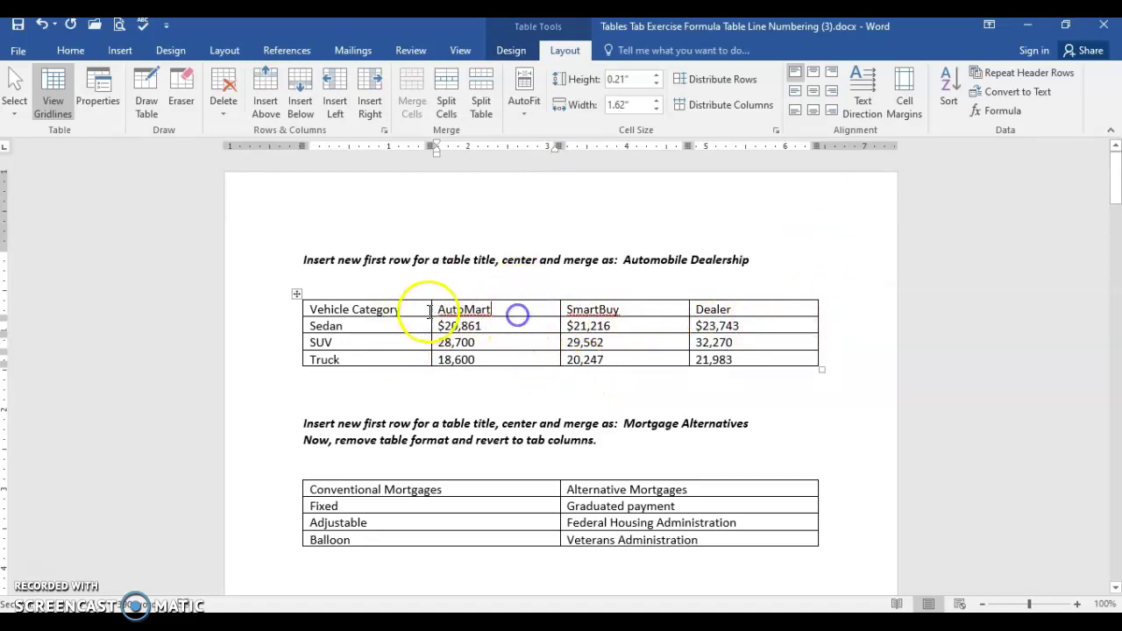
left_click(406, 311)
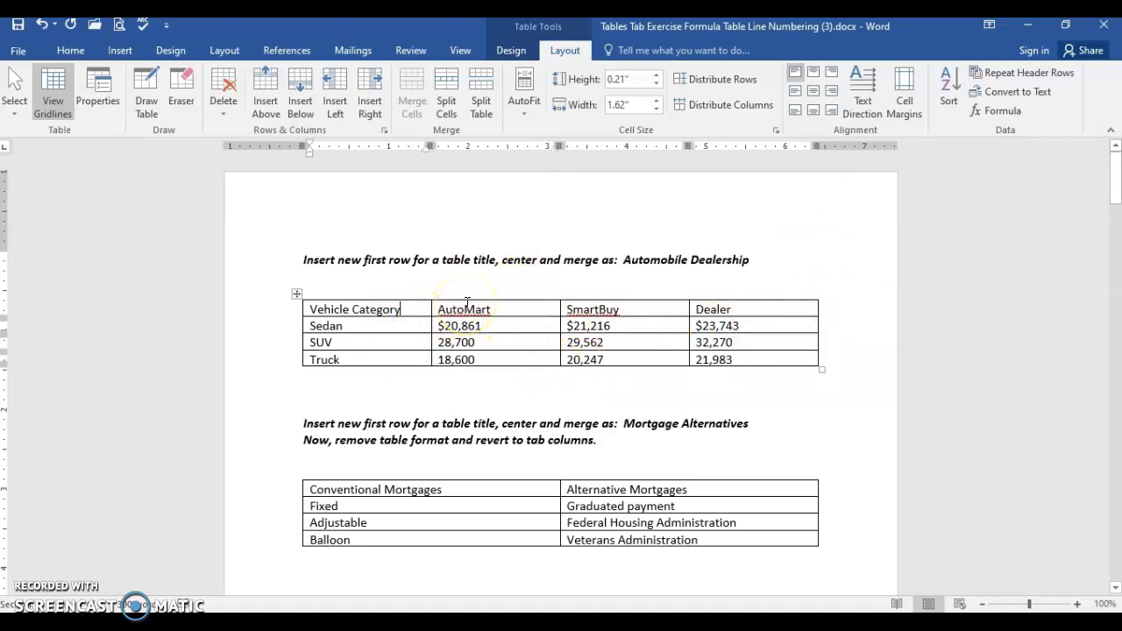
left_click(564, 52)
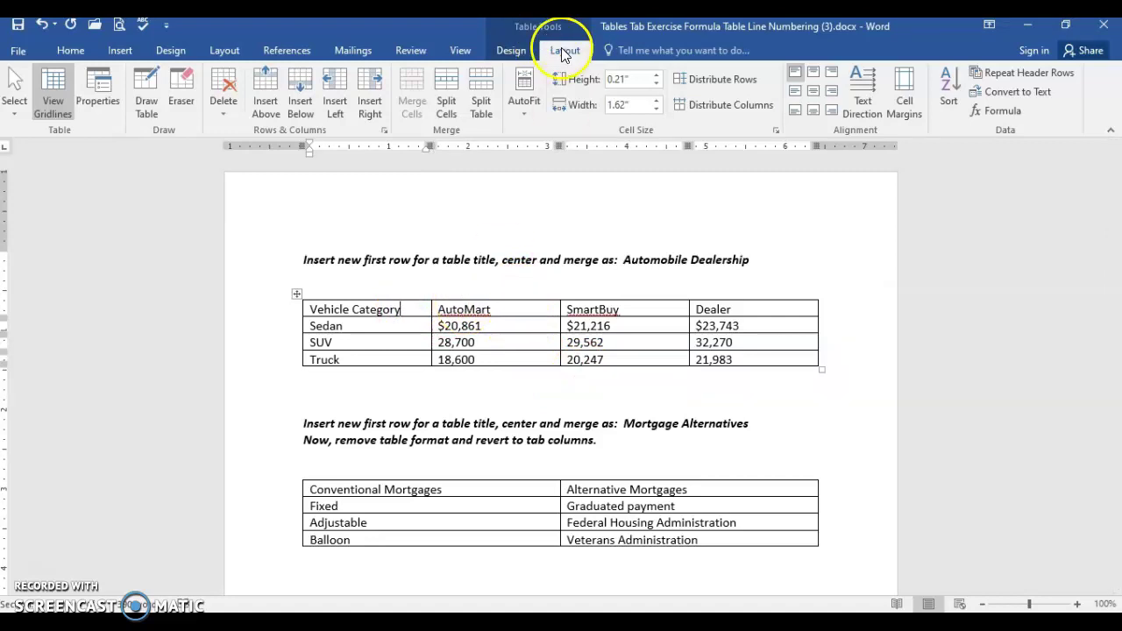
left_click(267, 95)
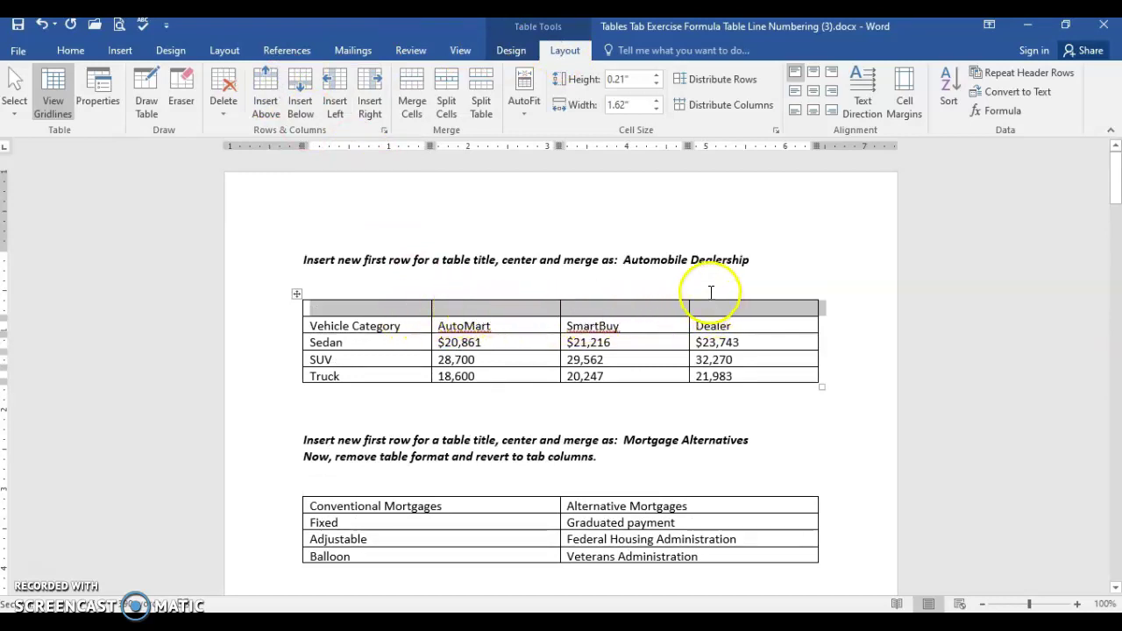
left_click(417, 109)
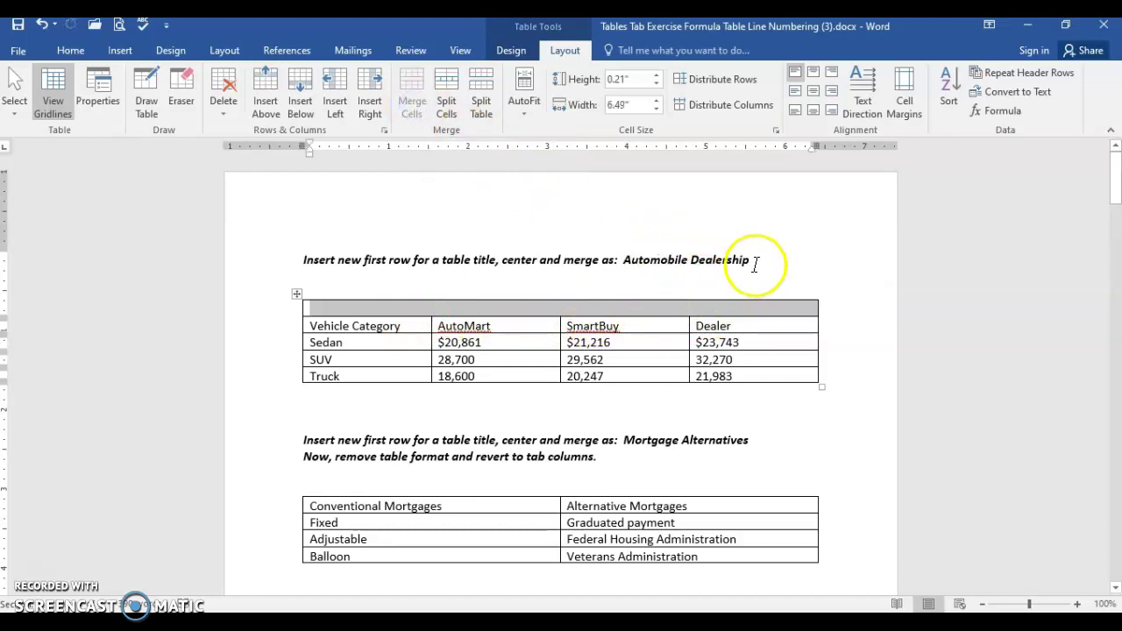
Copy the title "Automobile Dealership" from the instruction line into the merged first row and center it
left_click_drag(752, 262, 624, 261)
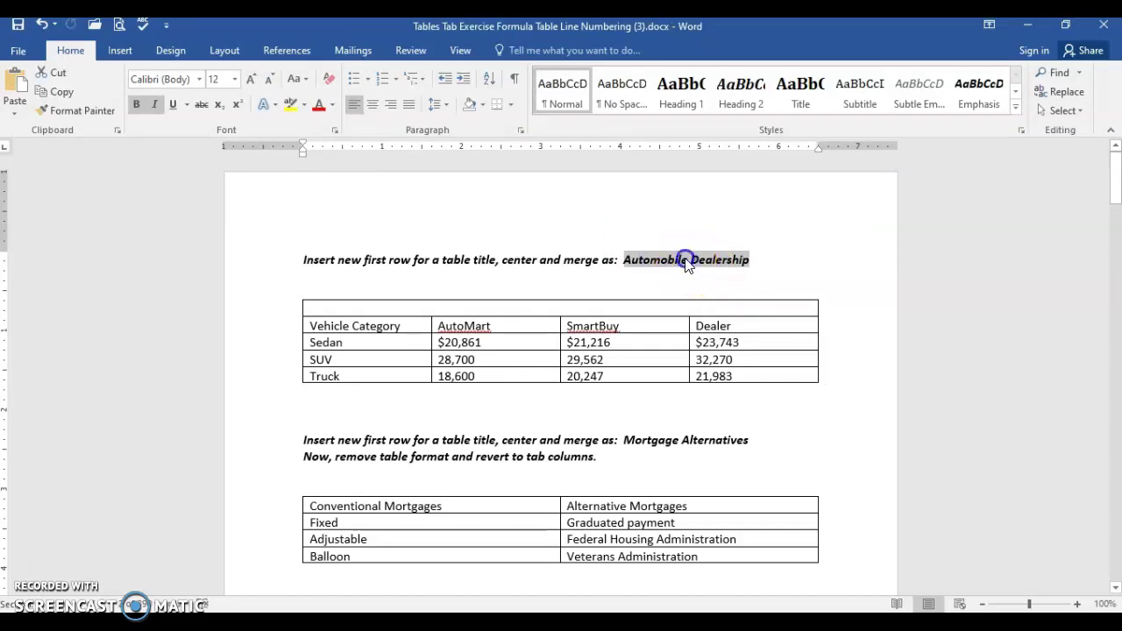
left_click_drag(687, 266, 644, 306)
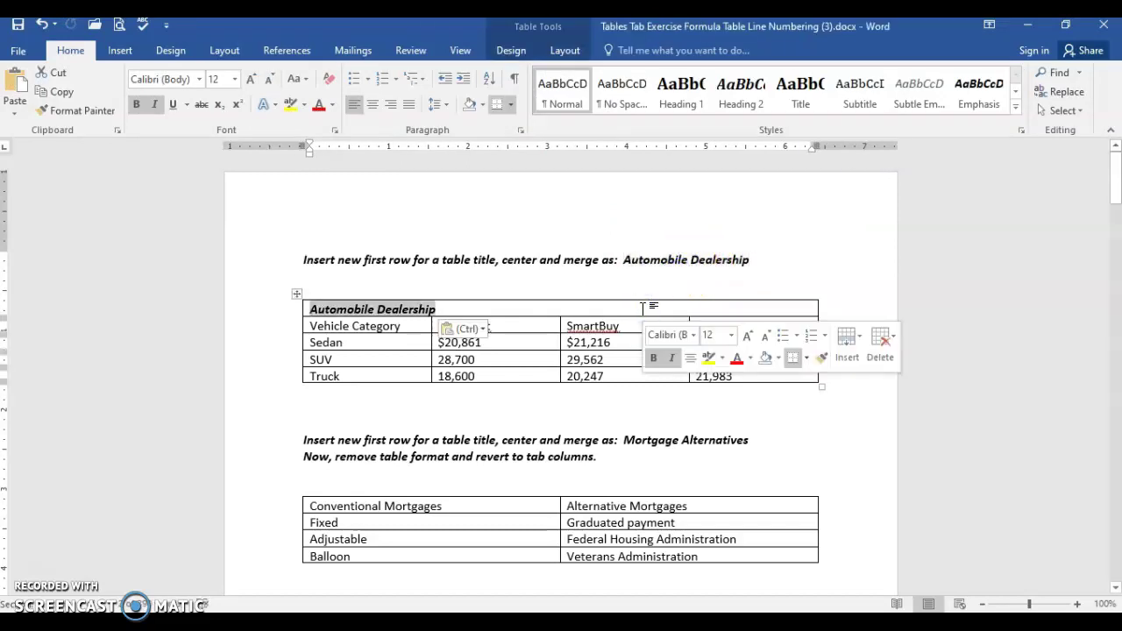
key("ctrl+e")
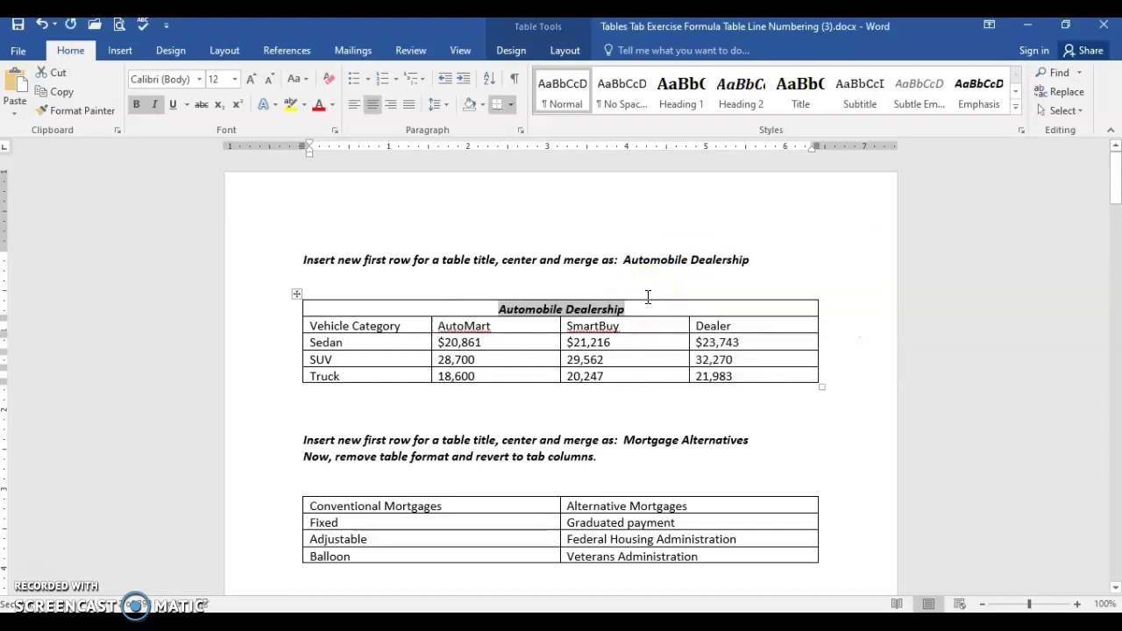
Add a merged first row to the mortgages table containing the centered title "Mortgage Alternatives" copied from the instruction line
scroll(610, 394, "down", 3)
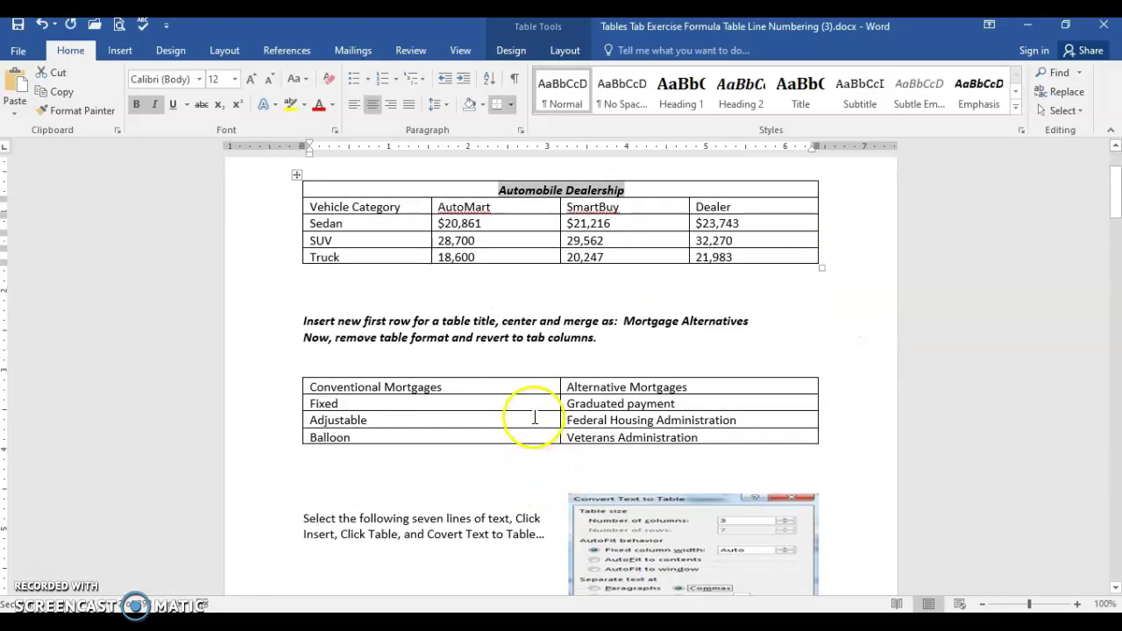
left_click(529, 386)
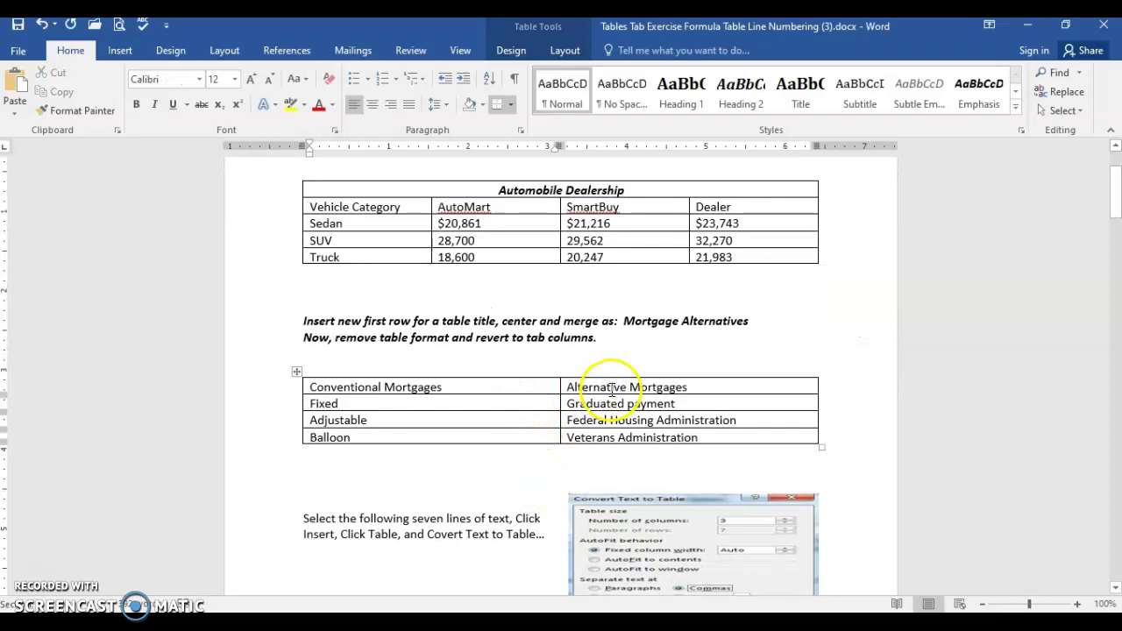
left_click(554, 49)
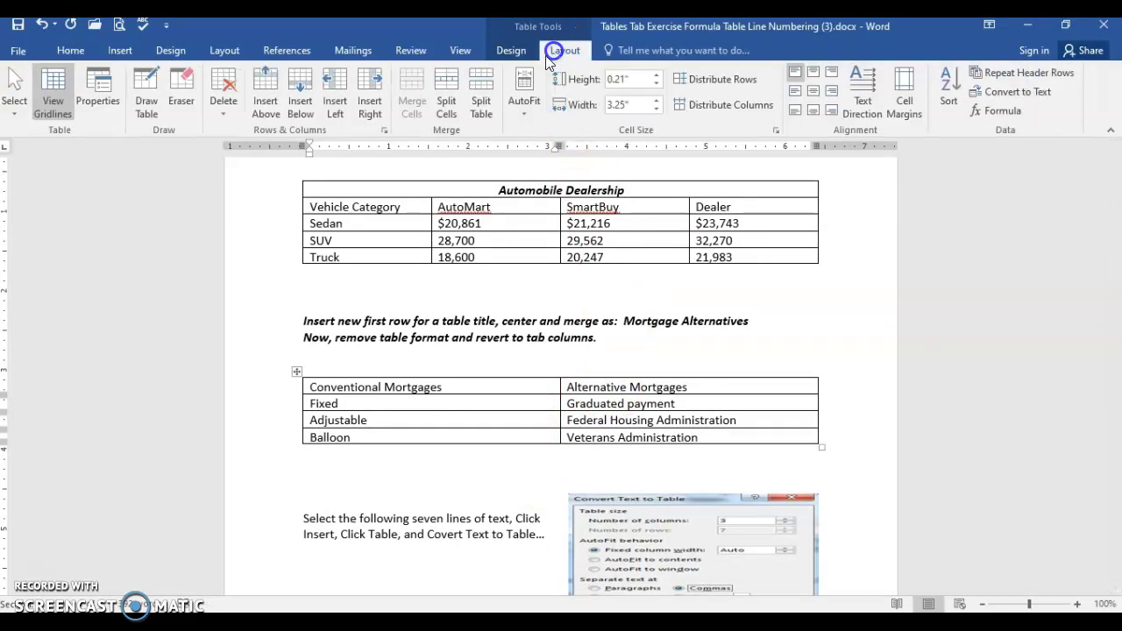
left_click(265, 96)
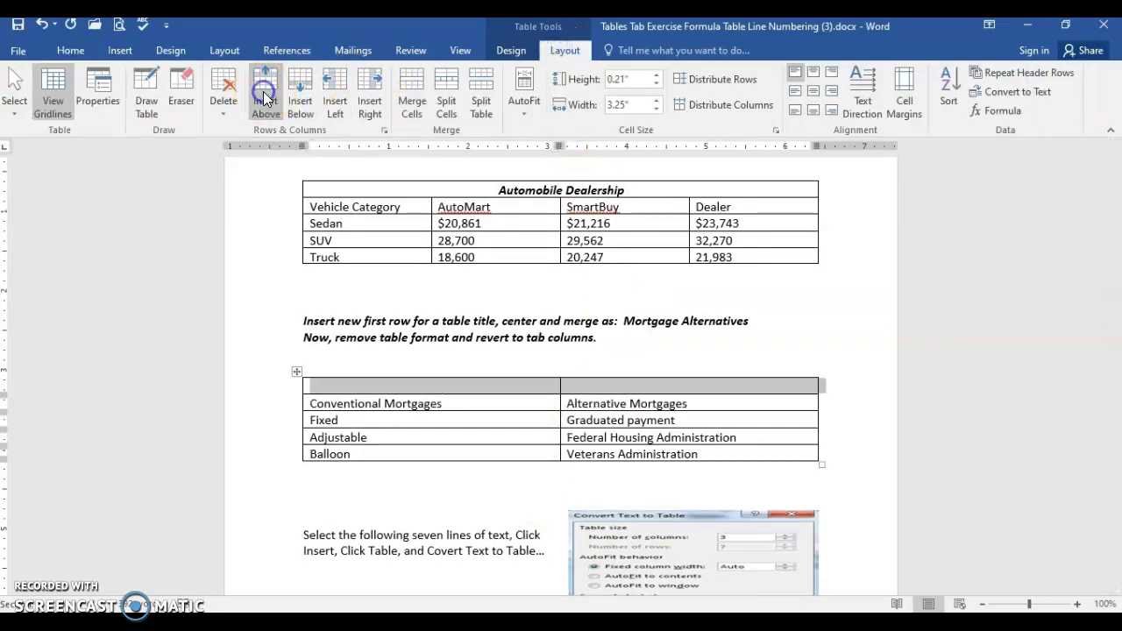
left_click(409, 95)
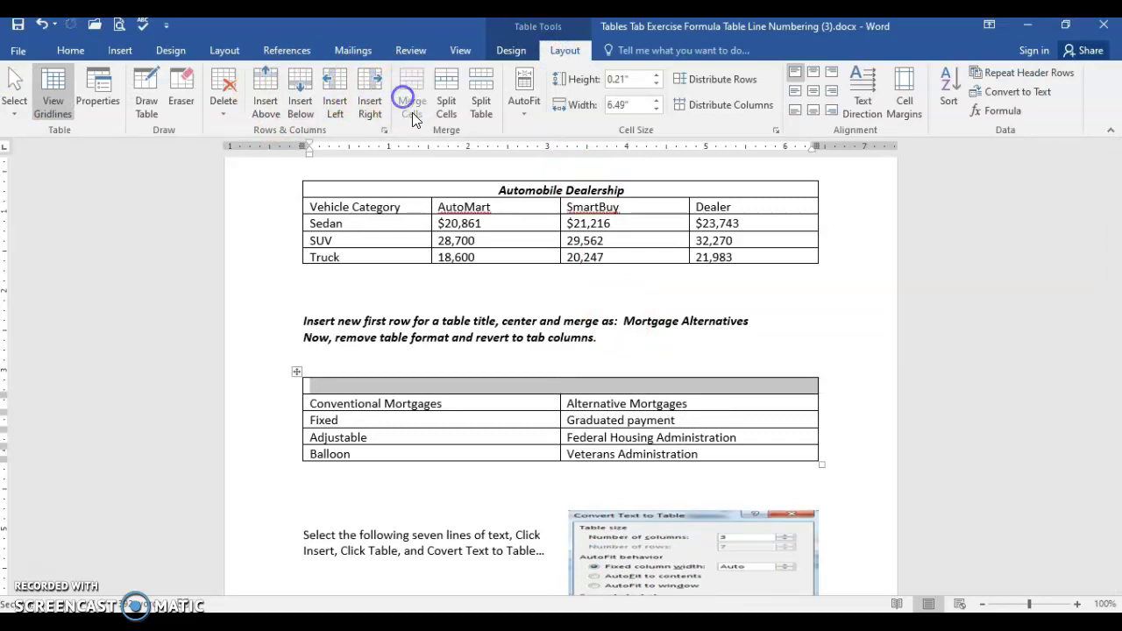
left_click_drag(750, 320, 636, 387)
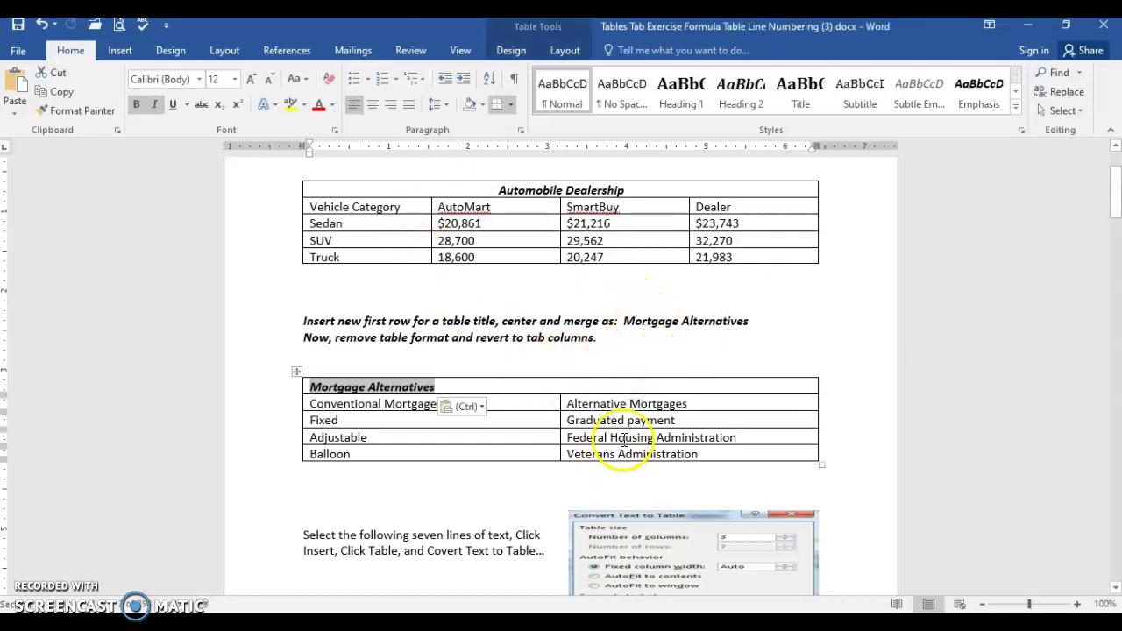
left_click(369, 111)
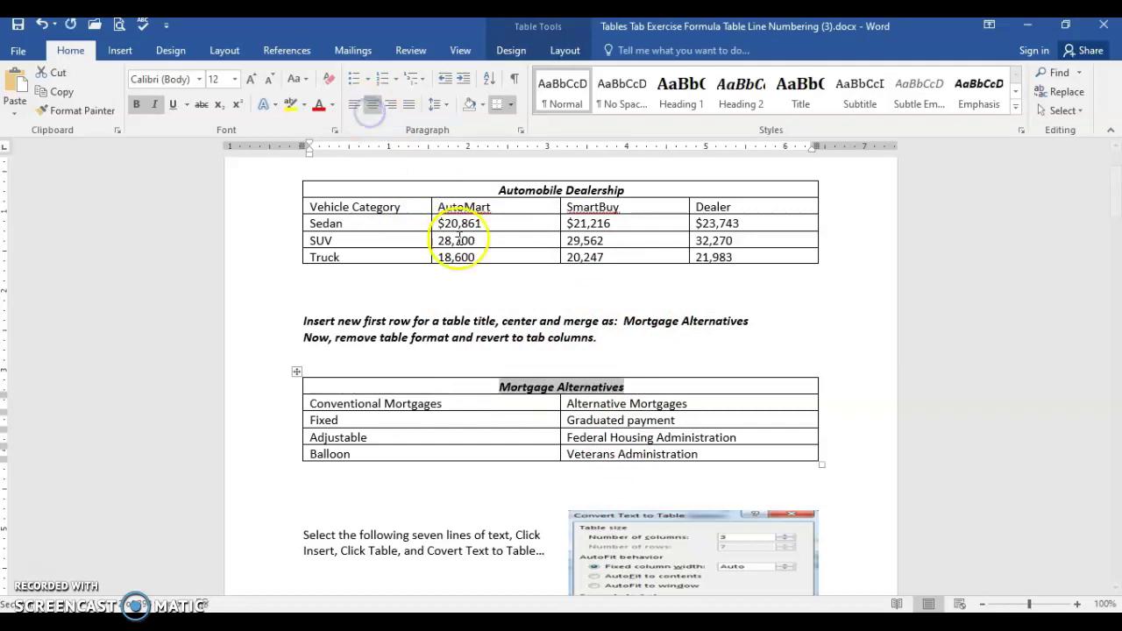
Convert the six lines below the TRI-STATE PRODUCTS heading into a three-column table, separating the text at tabs
scroll(579, 415, "down", 5)
scroll(579, 415, "down", 4)
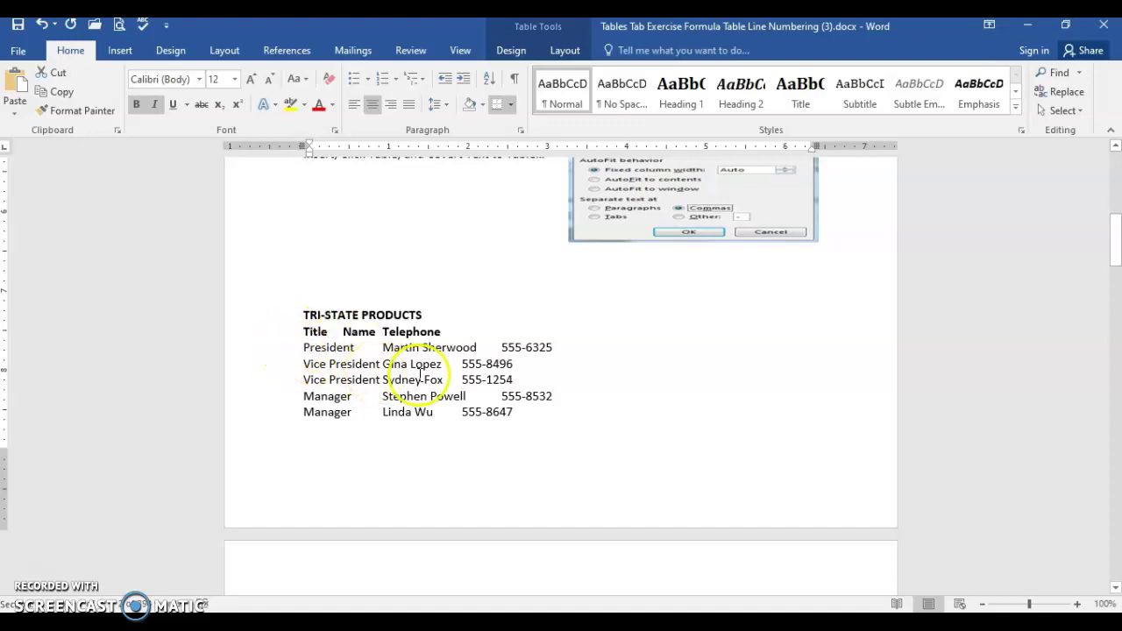
scroll(476, 383, "up", 5)
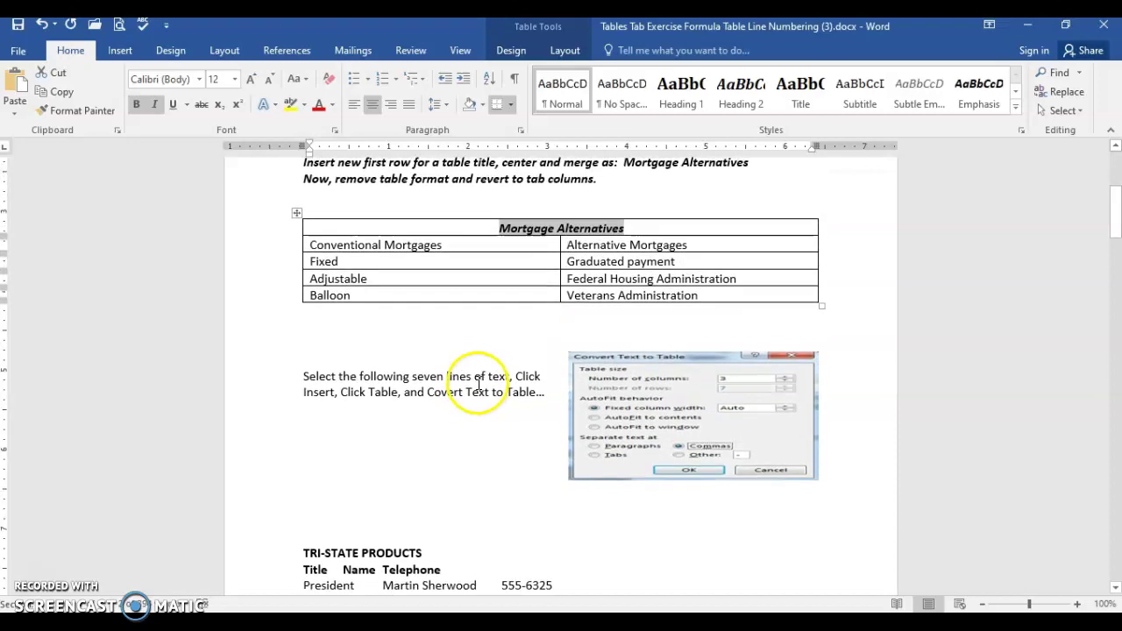
scroll(483, 370, "down", 5)
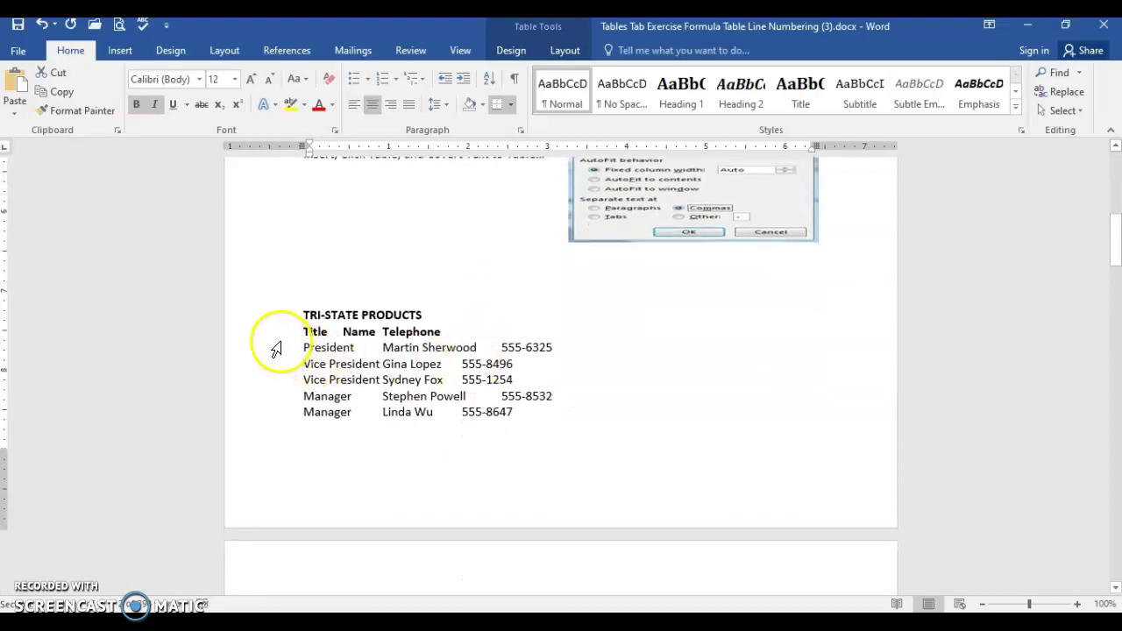
left_click_drag(277, 340, 304, 412)
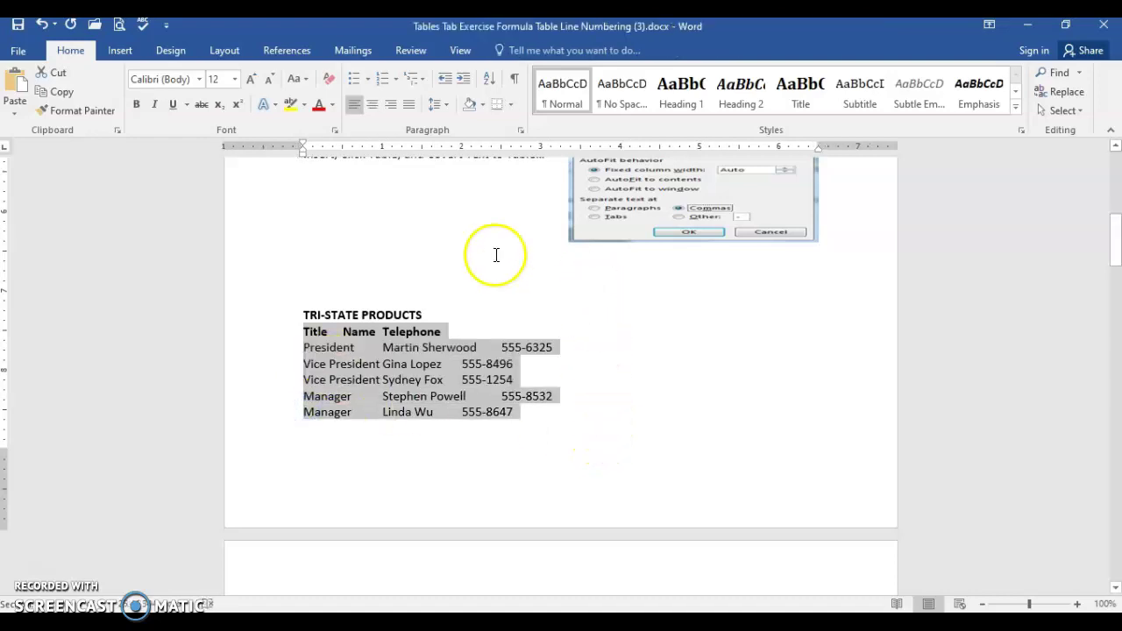
left_click(127, 52)
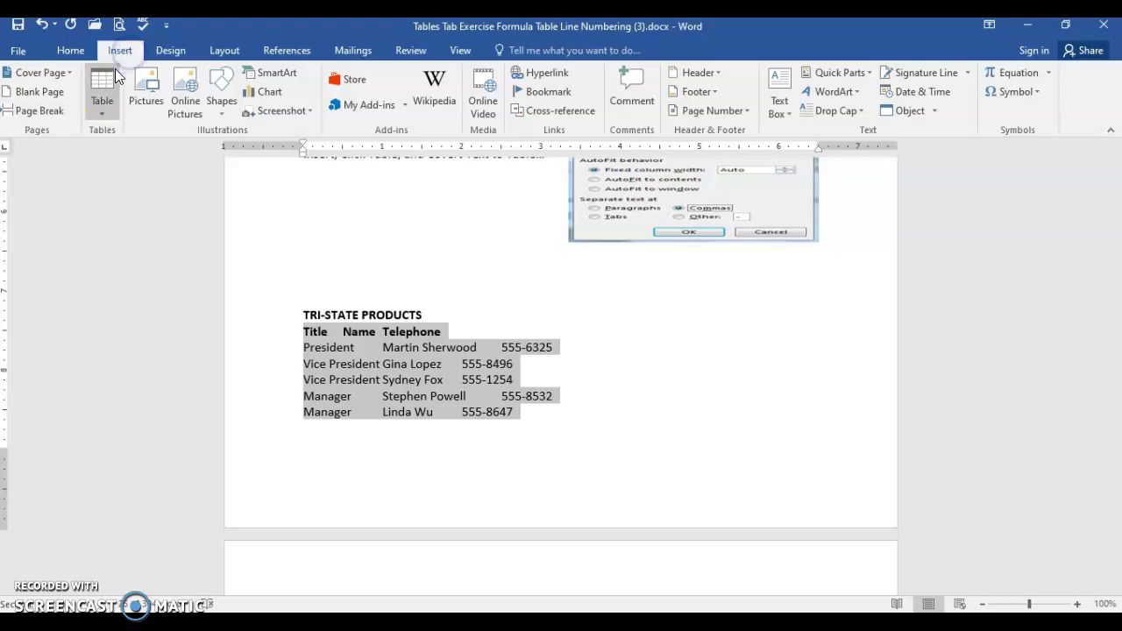
left_click(101, 88)
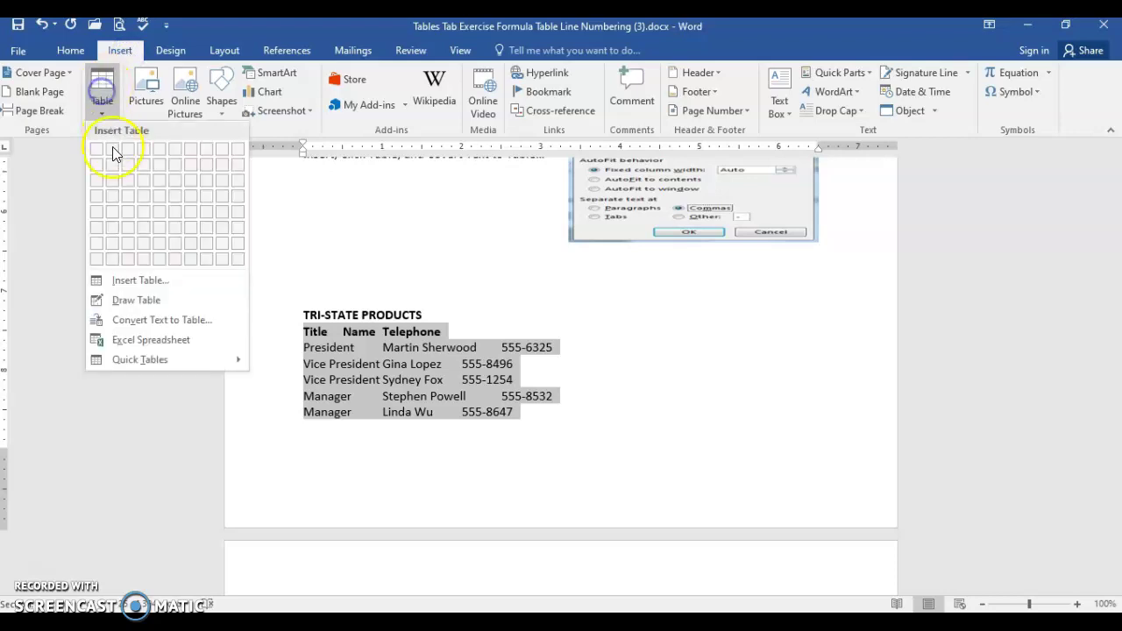
left_click(136, 325)
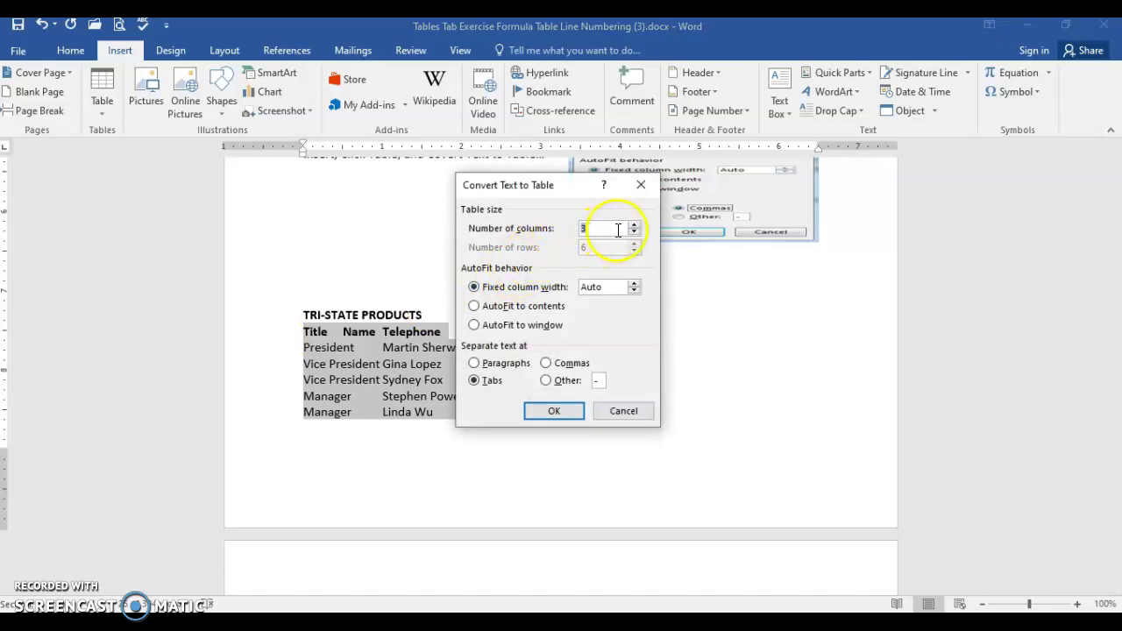
left_click(555, 411)
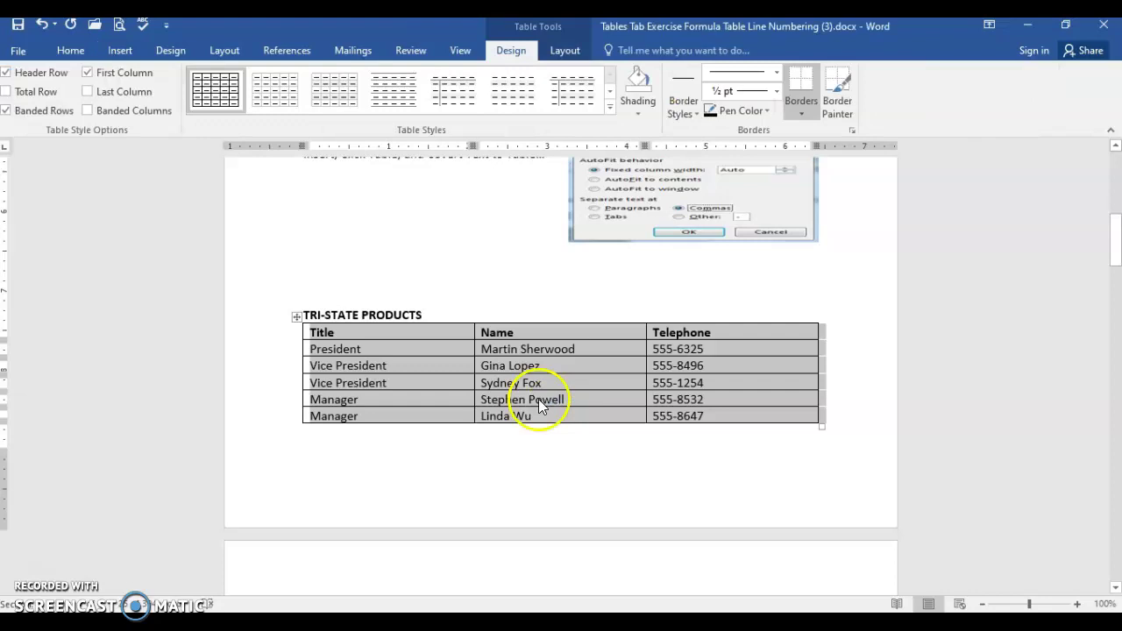
Add a merged first row to the new table and move the TRI-STATE PRODUCTS heading into it, centered
left_click(447, 334)
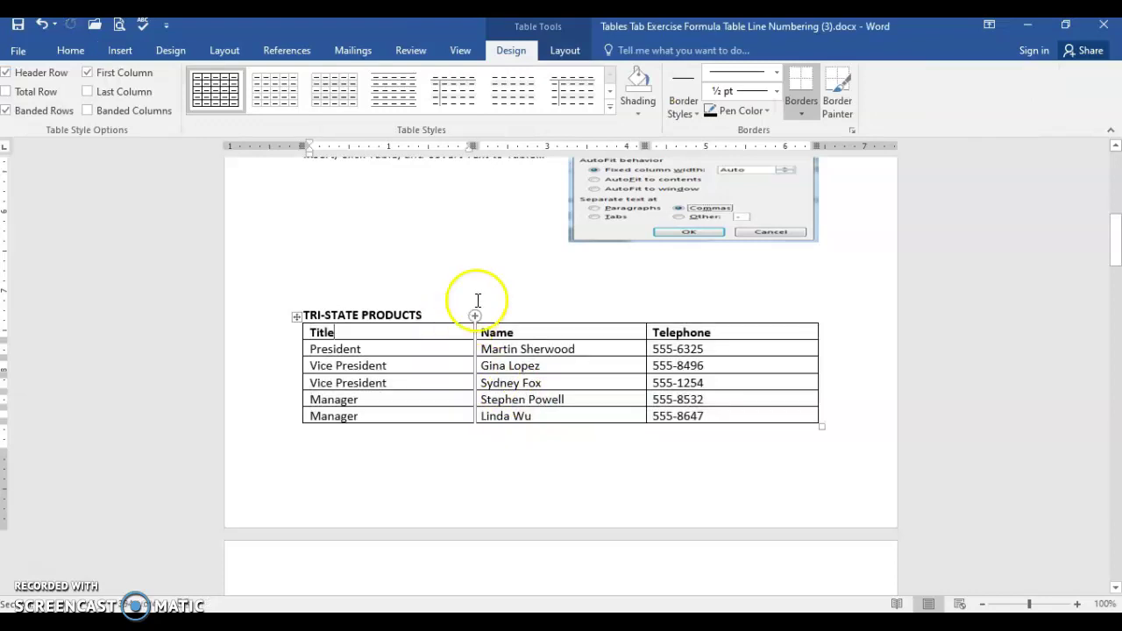
left_click(565, 50)
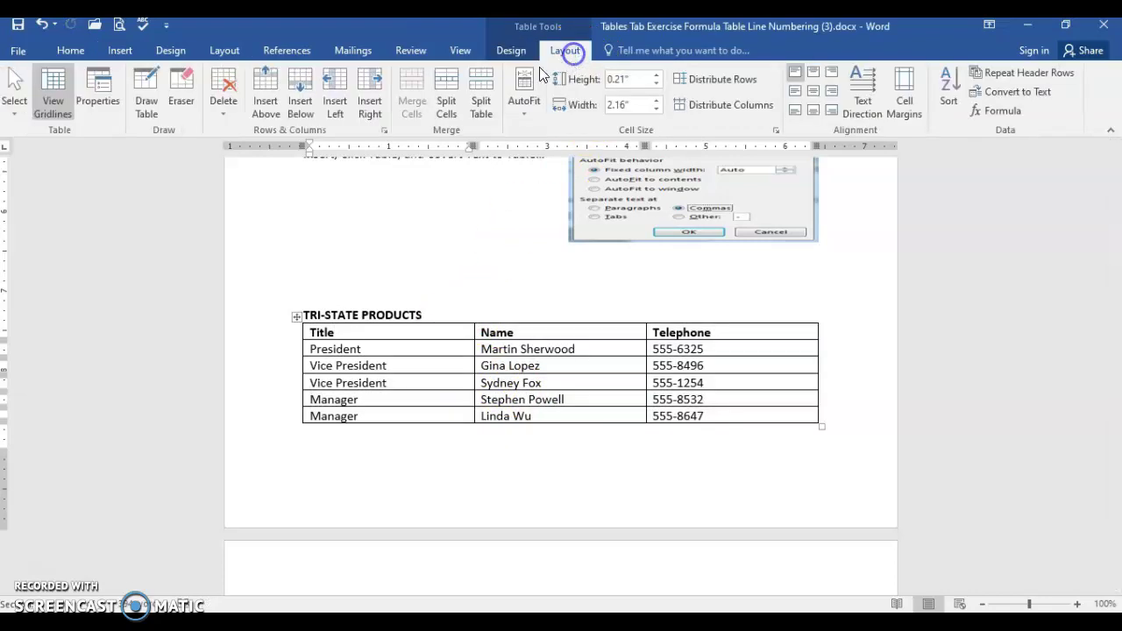
left_click(264, 102)
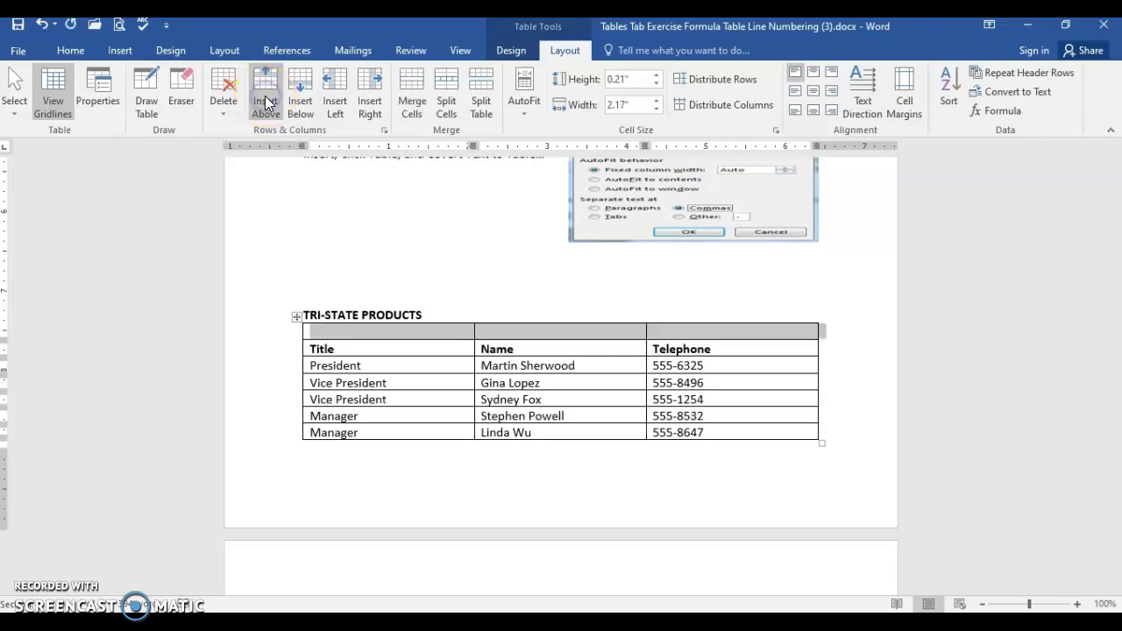
left_click(416, 111)
left_click_drag(431, 313, 357, 334)
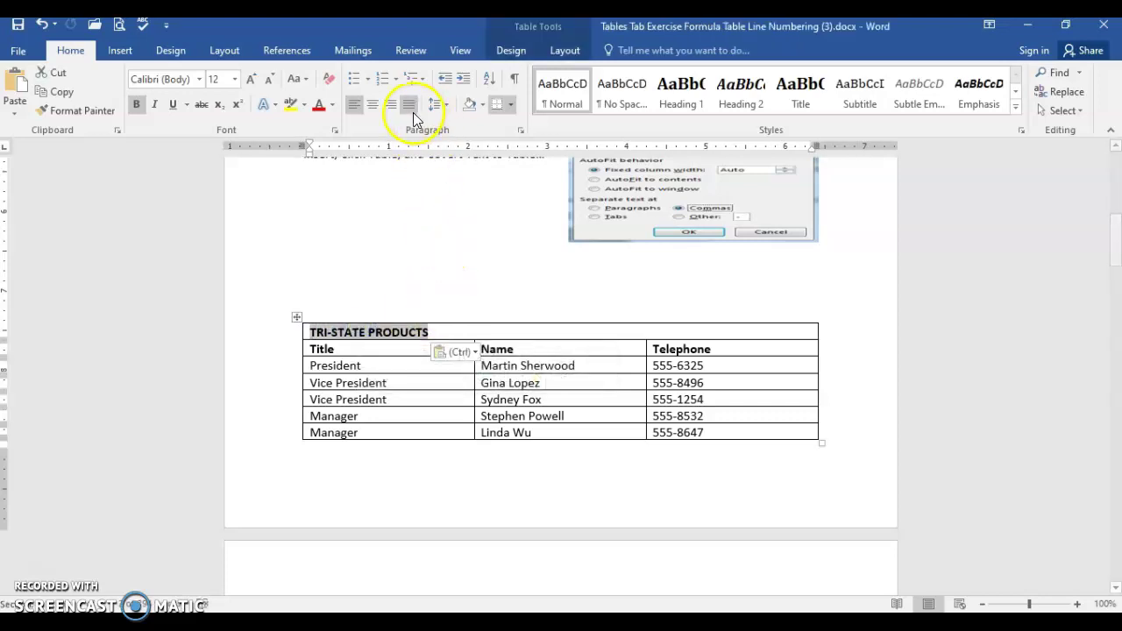
left_click(371, 104)
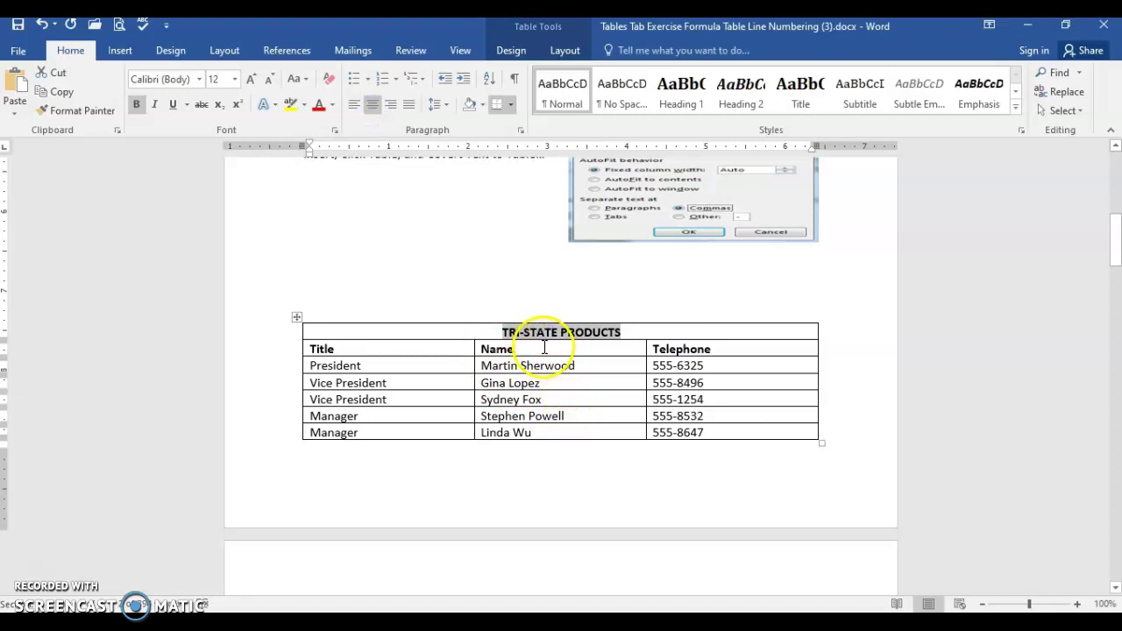
AutoFit the Tri-State Products table first to its contents and finally to the window width
left_click(545, 345)
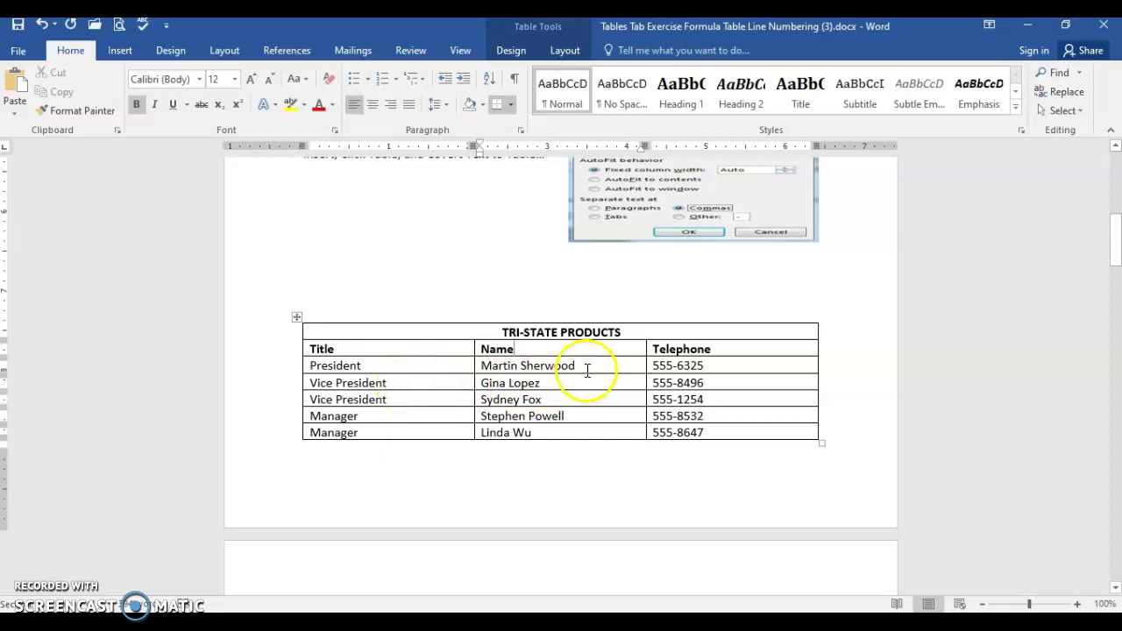
left_click(567, 50)
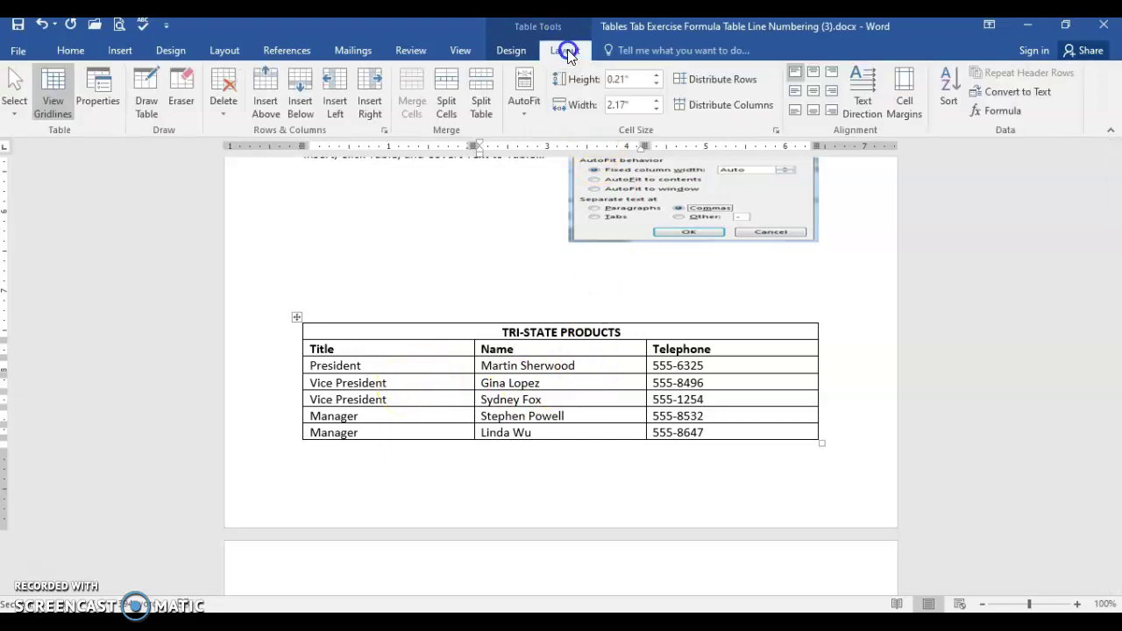
left_click(523, 88)
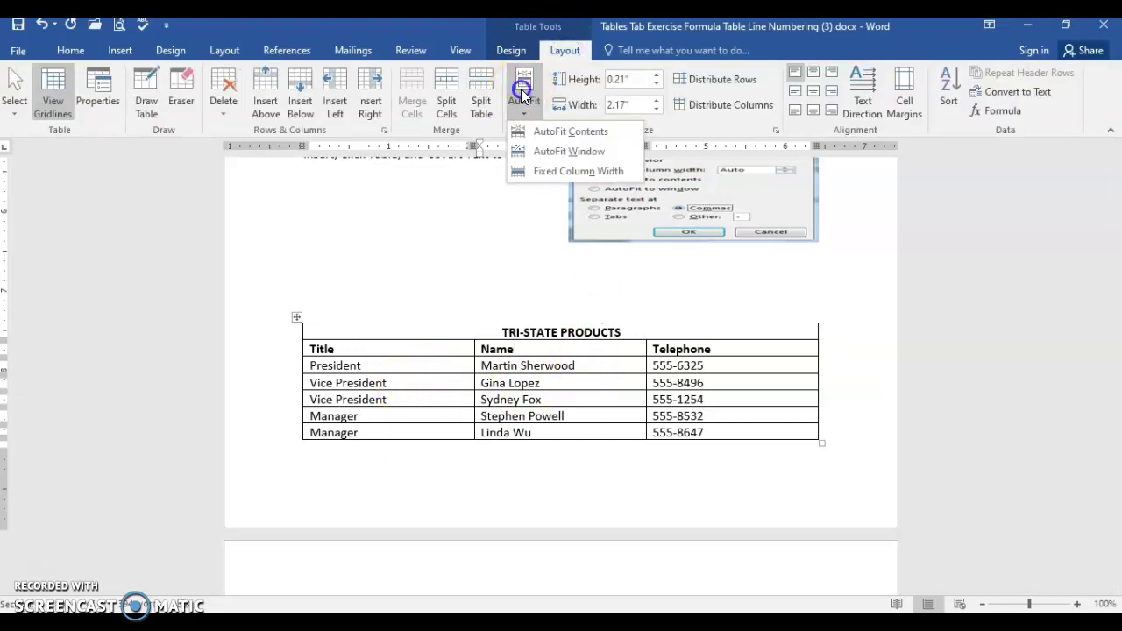
left_click(550, 131)
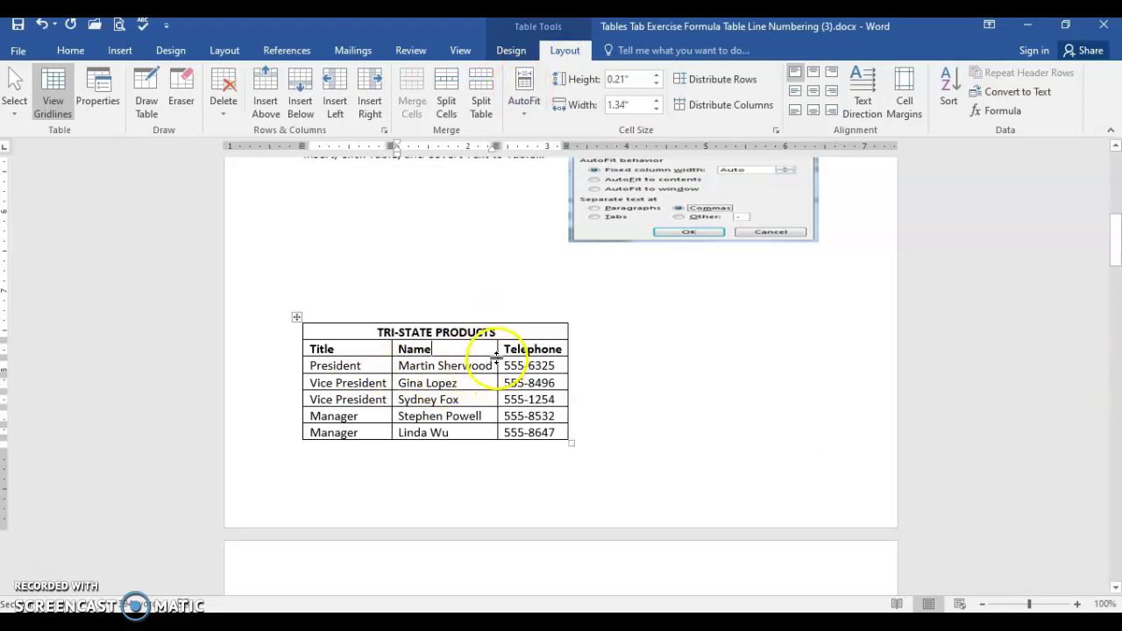
left_click(512, 102)
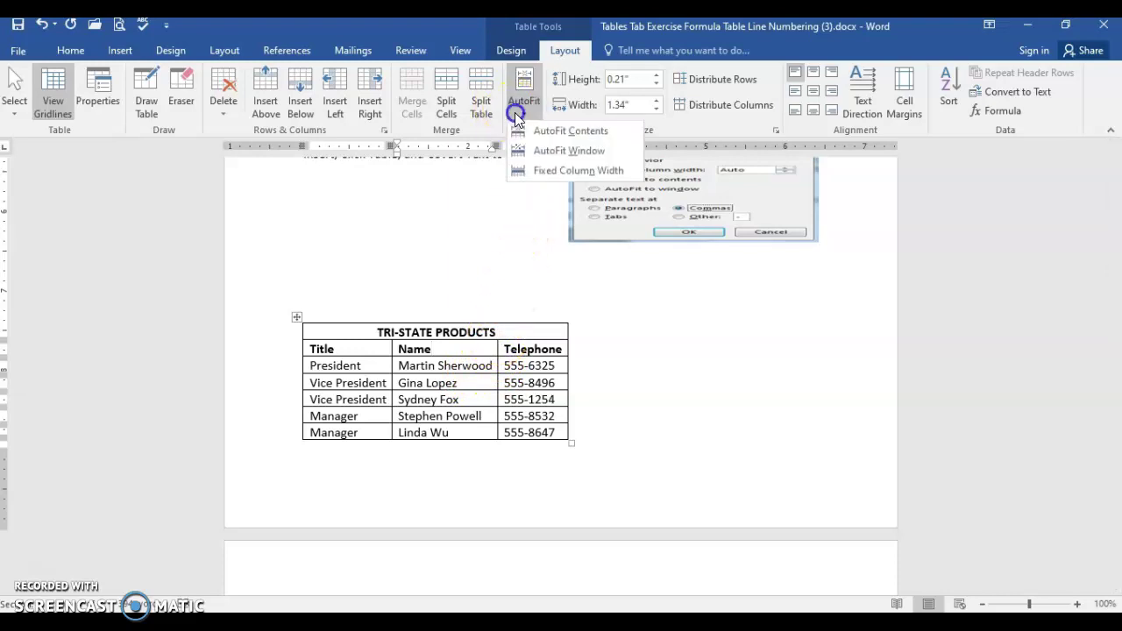
left_click(555, 152)
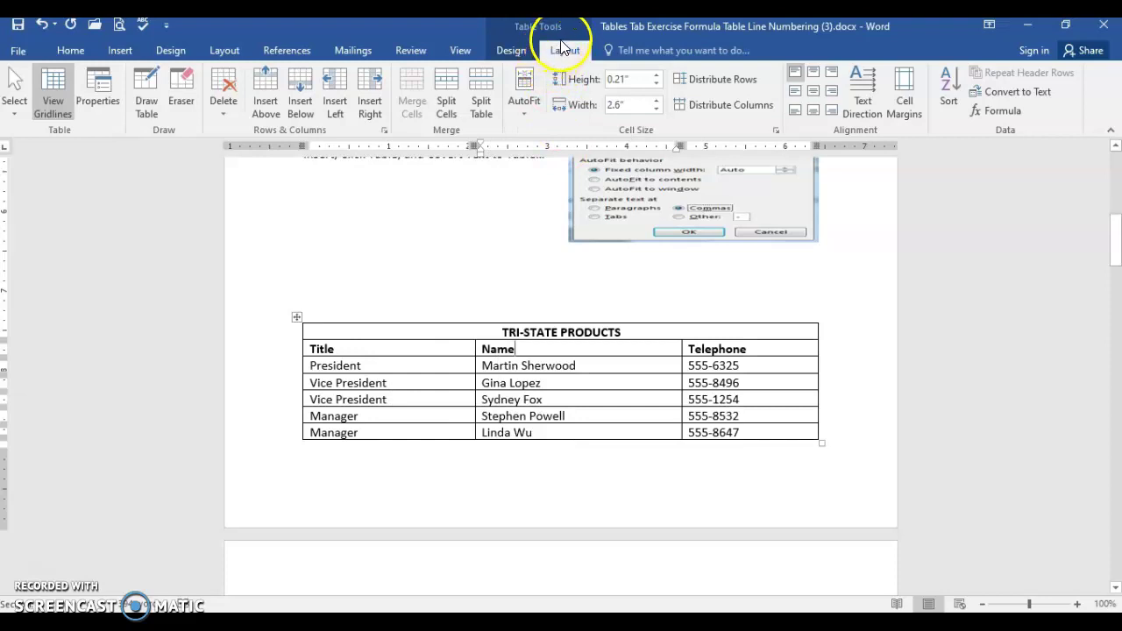
Apply the banded grid table style with a solid purple header row to the Tri-State Products table
left_click(507, 50)
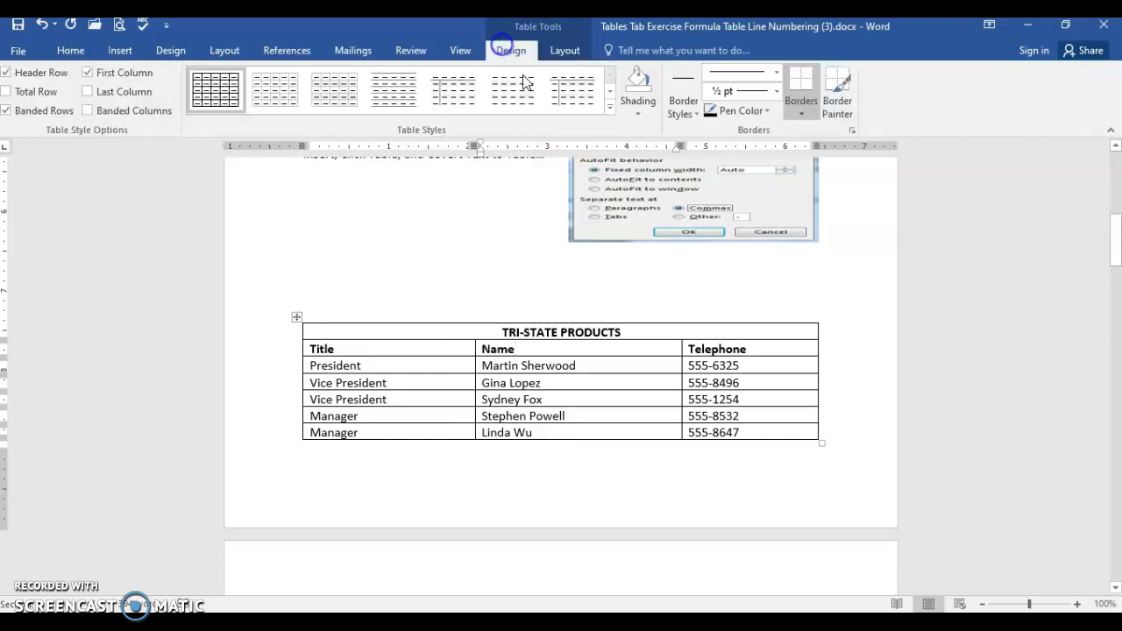
left_click(610, 107)
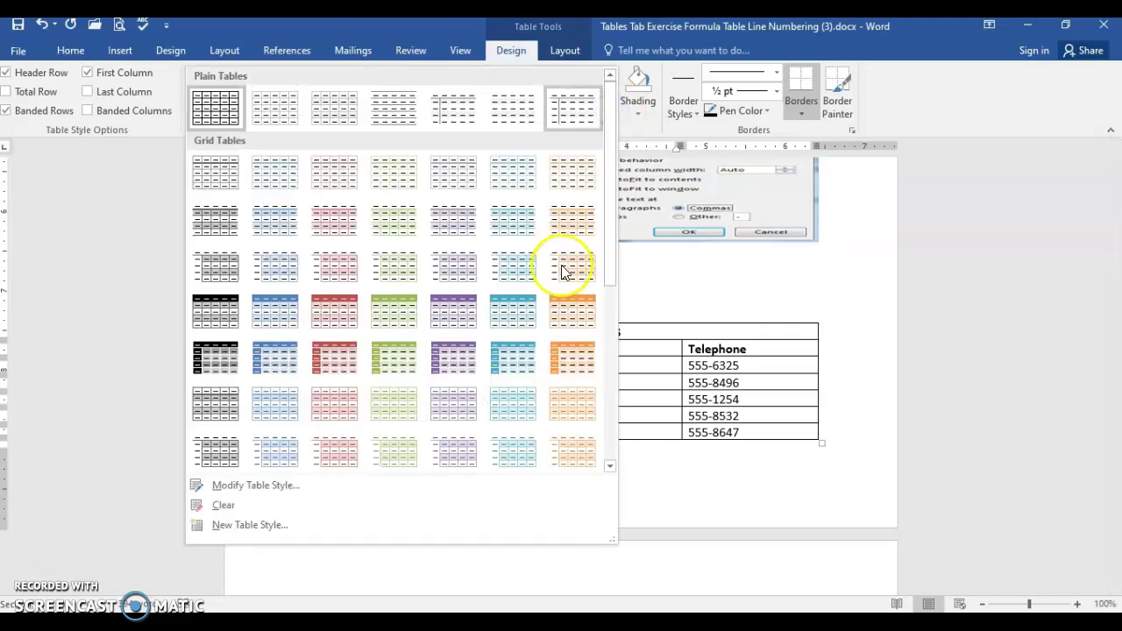
left_click(567, 311)
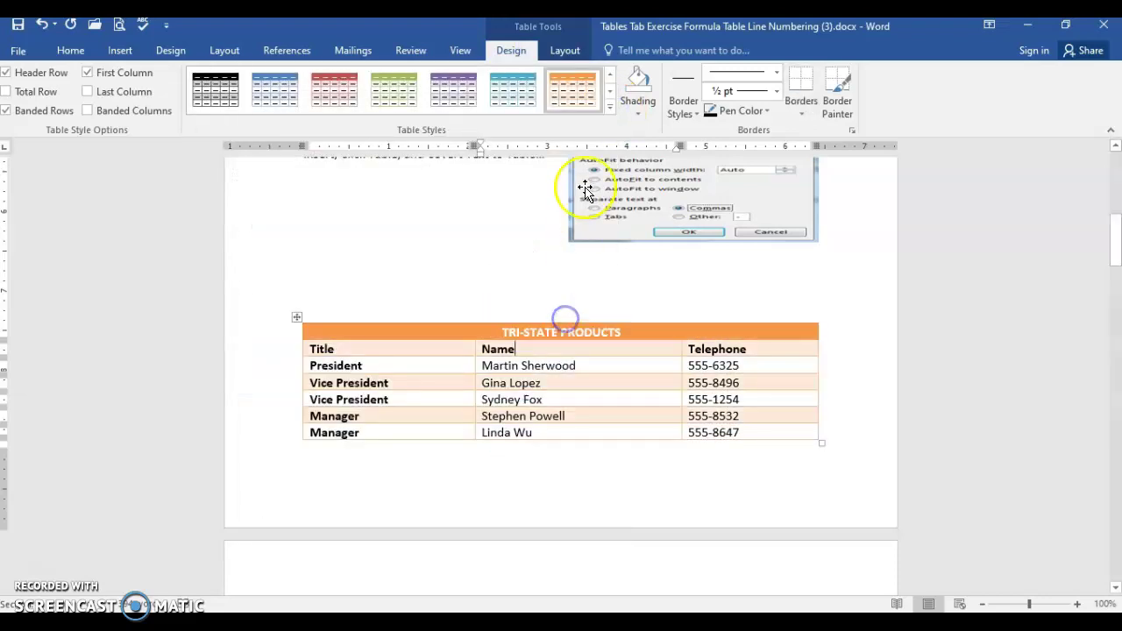
left_click(526, 104)
left_click(441, 101)
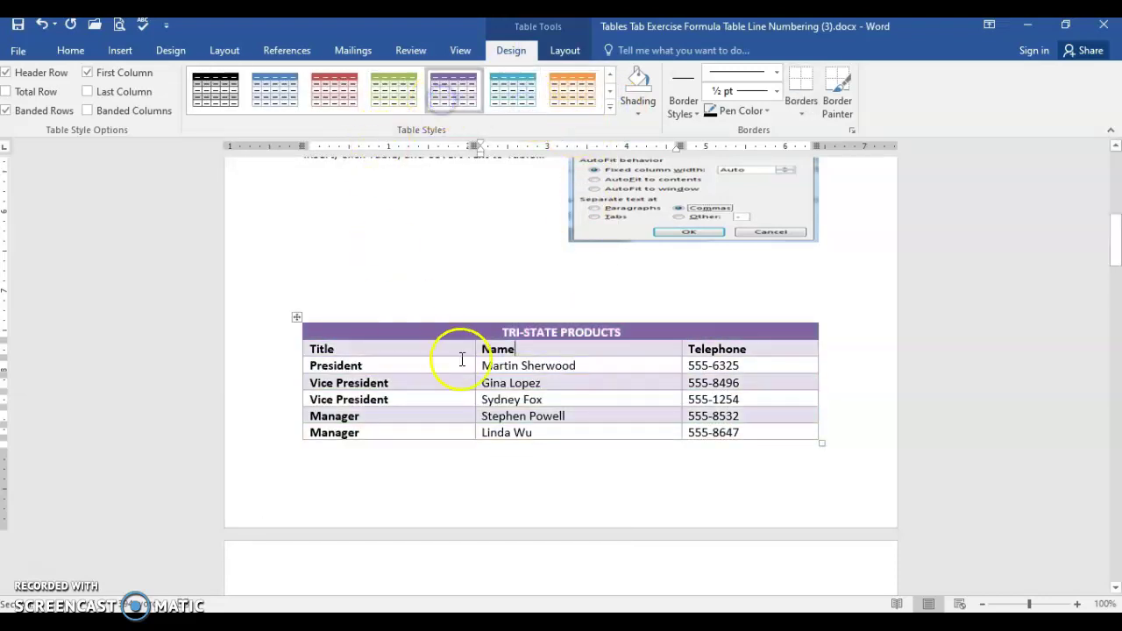
Fill the Totals column of the ABC Company Travel Expenses table with the formula =SUM(LEFT) in every data row
scroll(463, 360, "down", 8)
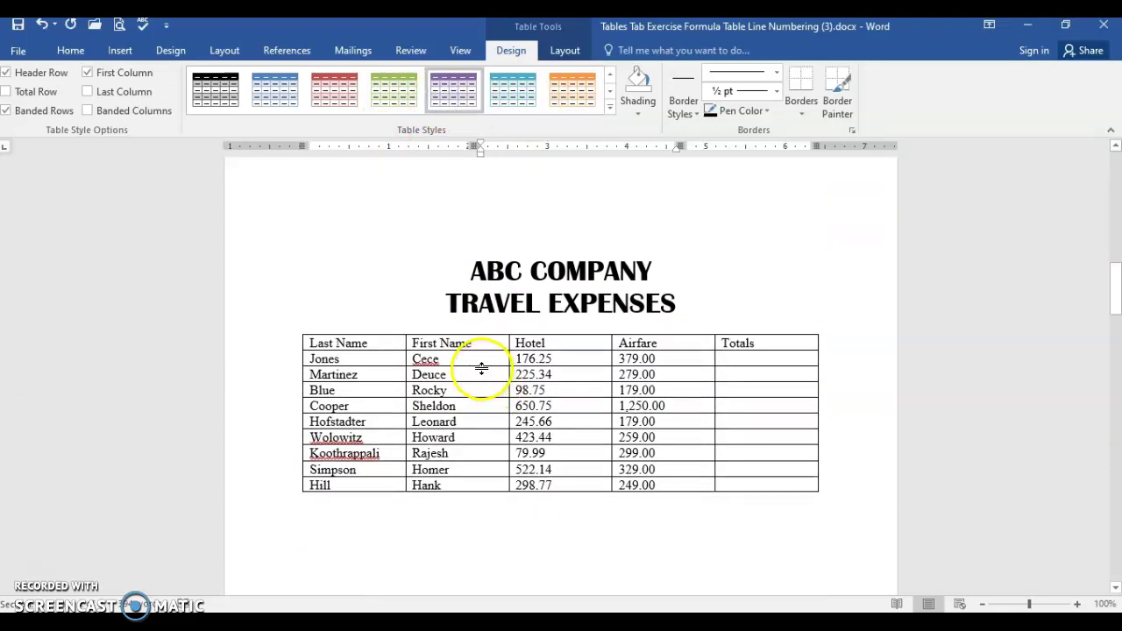
scroll(482, 369, "down", 1)
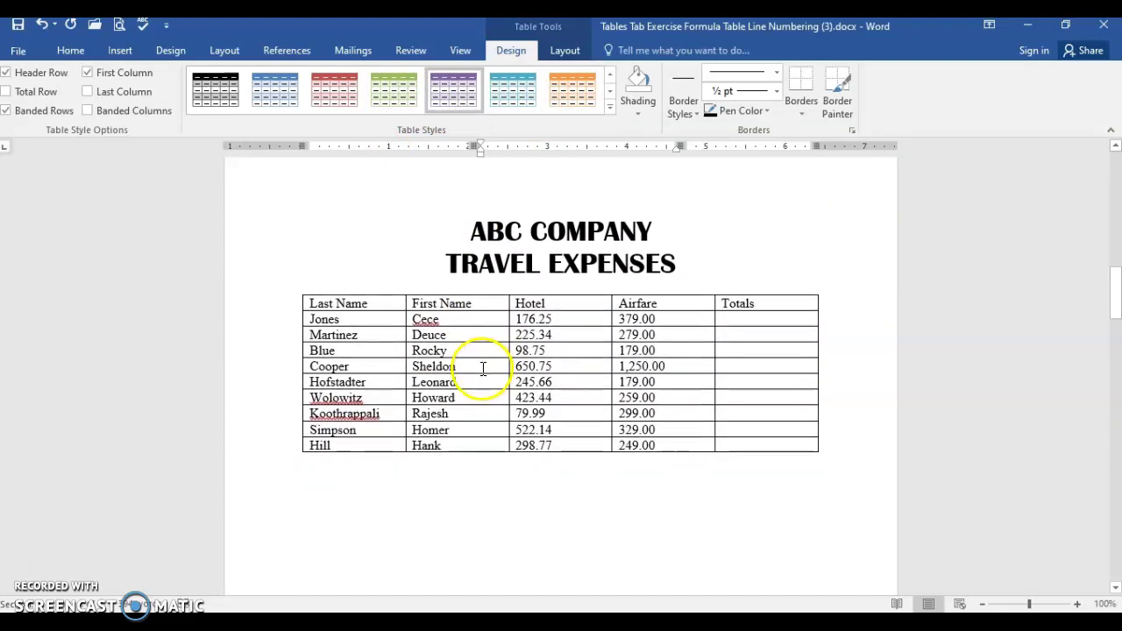
left_click(755, 318)
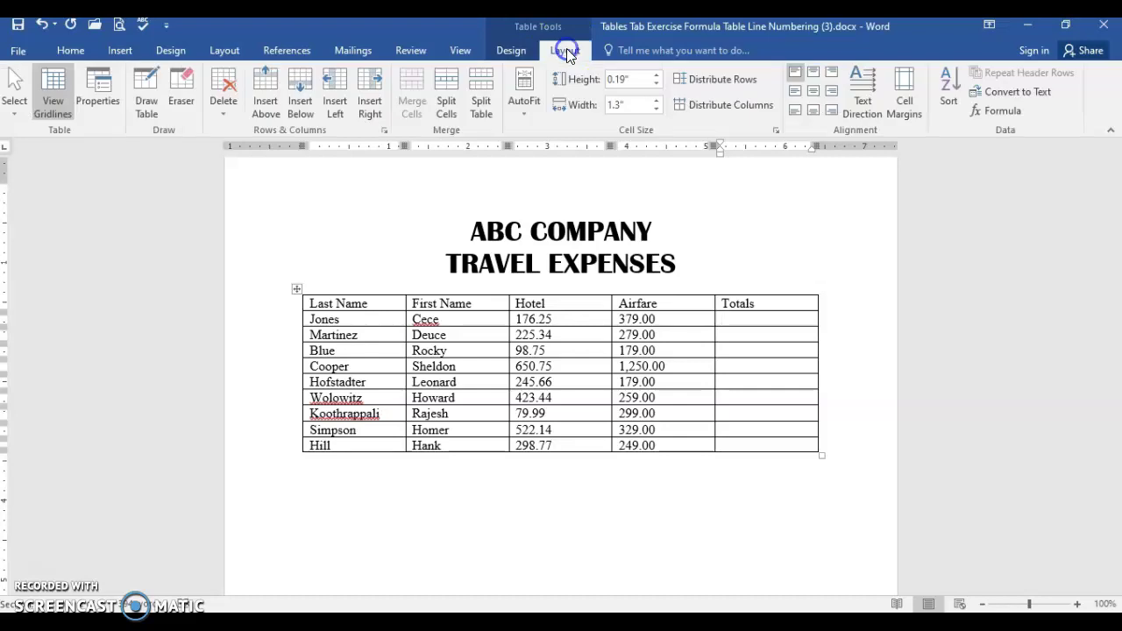
left_click(1009, 113)
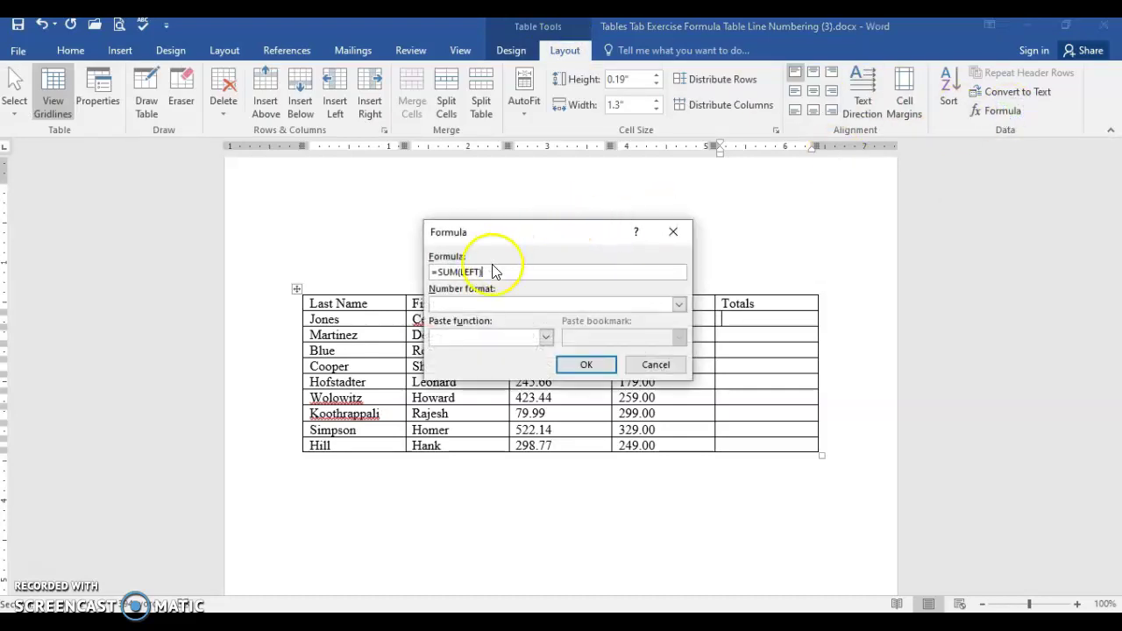
left_click_drag(512, 233, 579, 133)
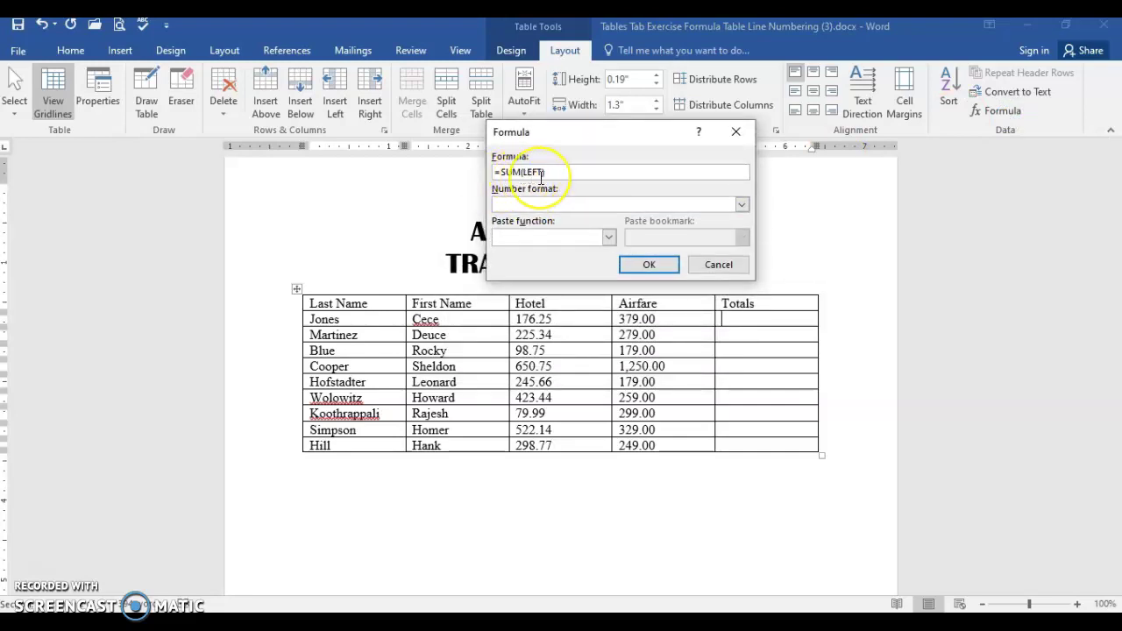
left_click(649, 266)
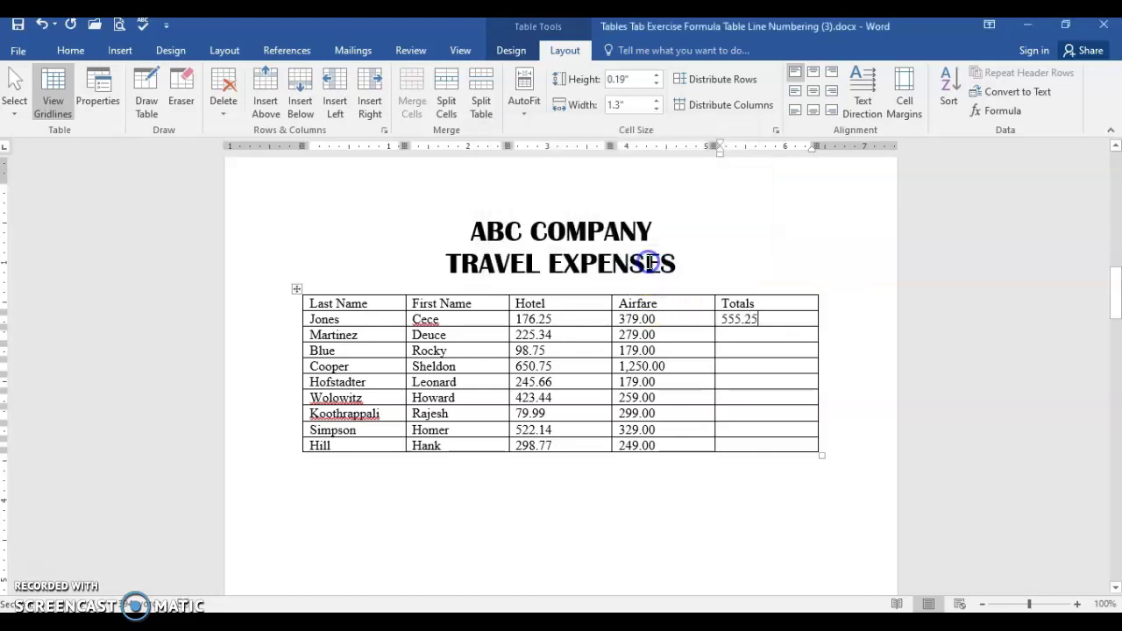
left_click(743, 342)
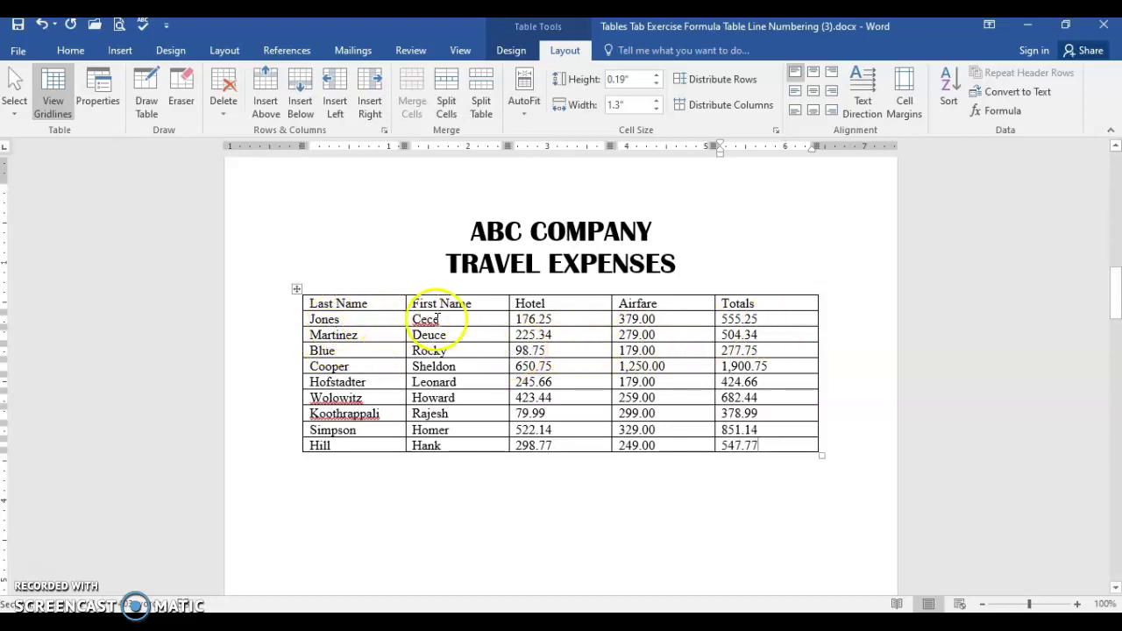
Sort the Travel Expenses table, treating the first row as header, by Last Name and secondarily by First Name, both ascending
left_click(387, 319)
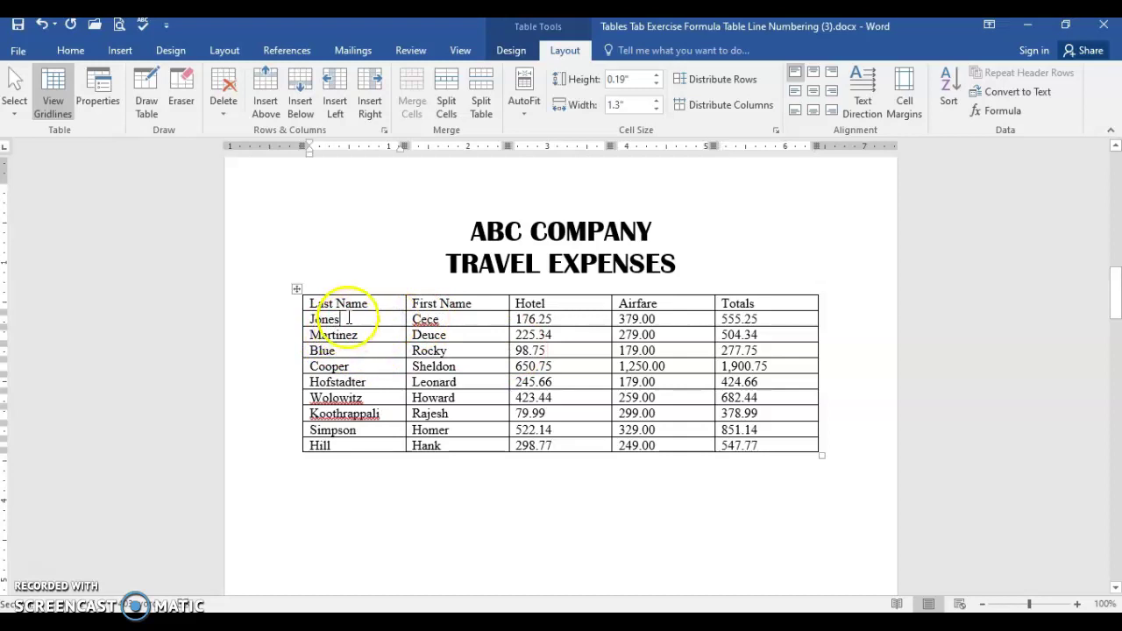
left_click(373, 334)
left_click(351, 319)
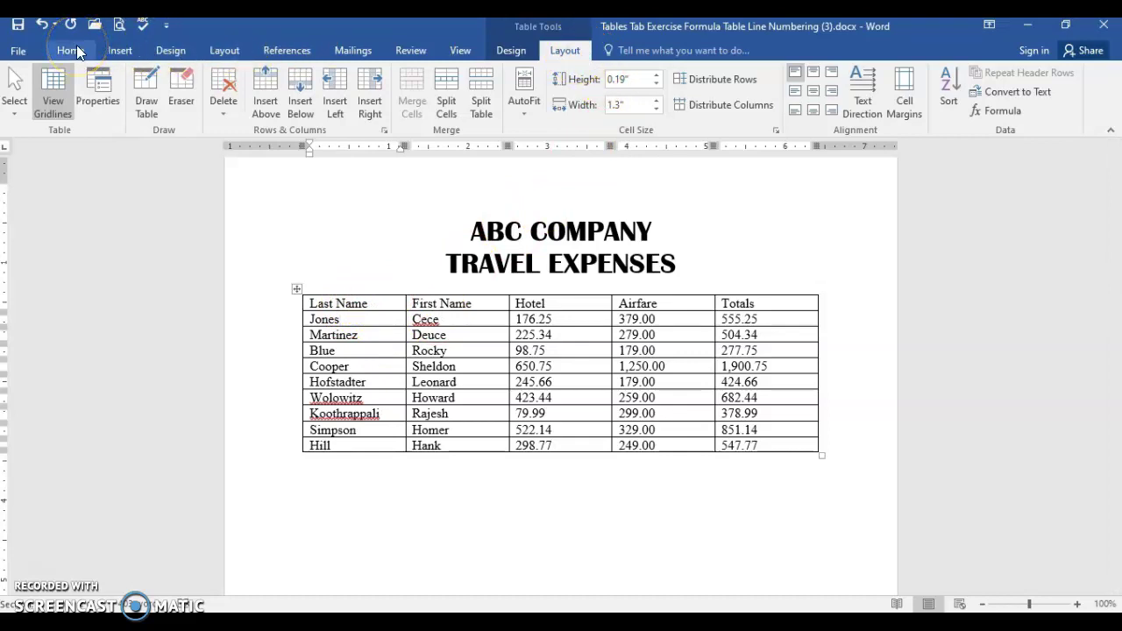
left_click(951, 94)
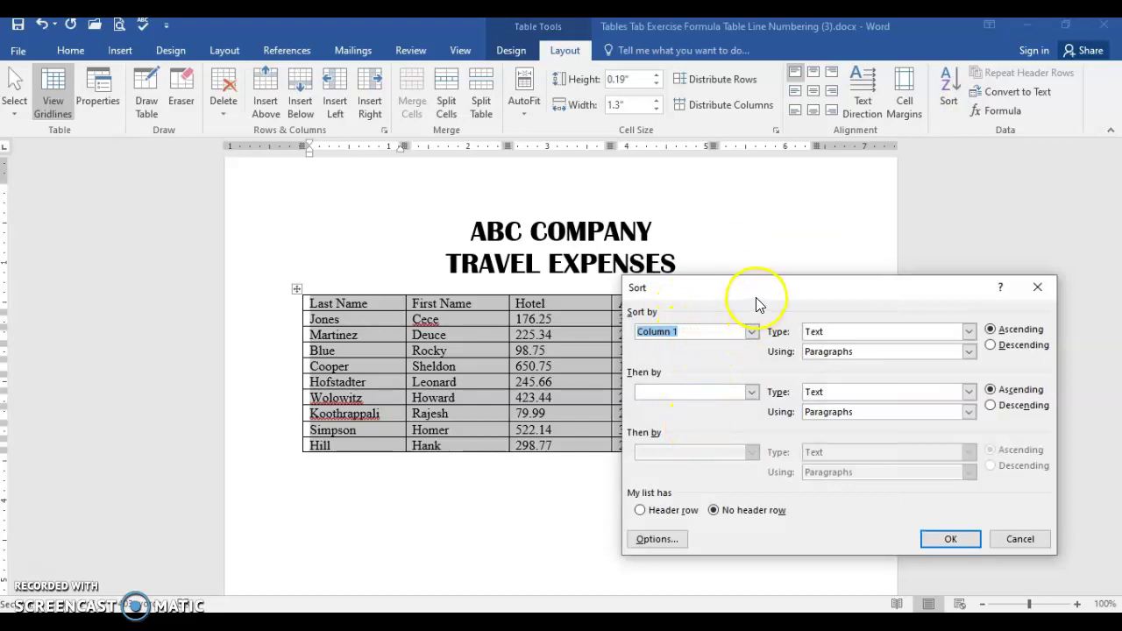
left_click_drag(754, 292, 760, 177)
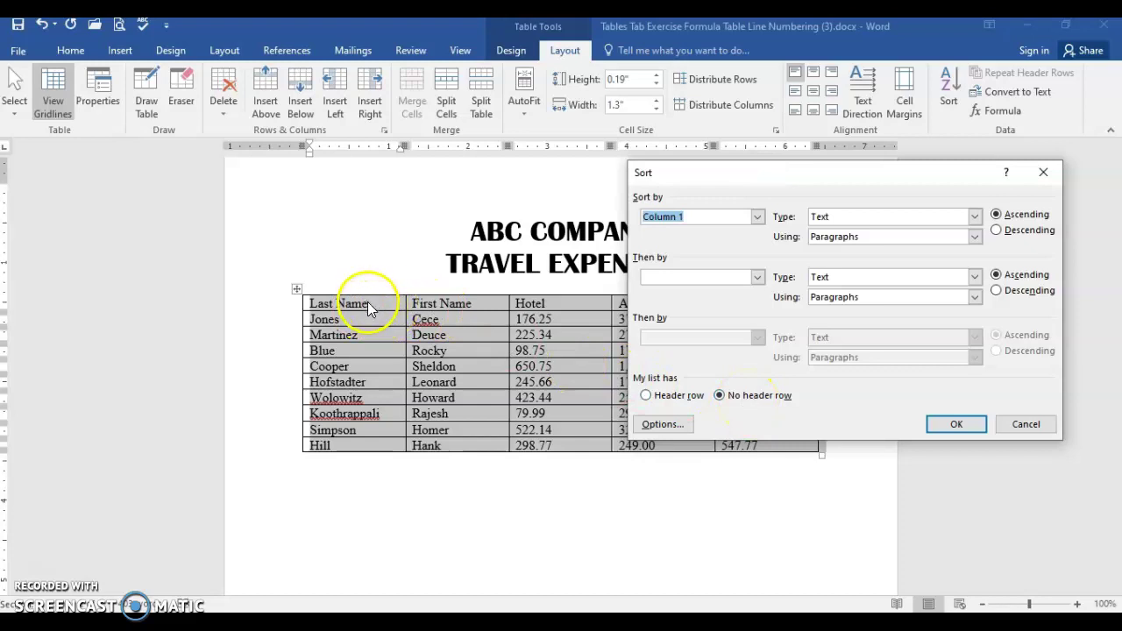
left_click(646, 396)
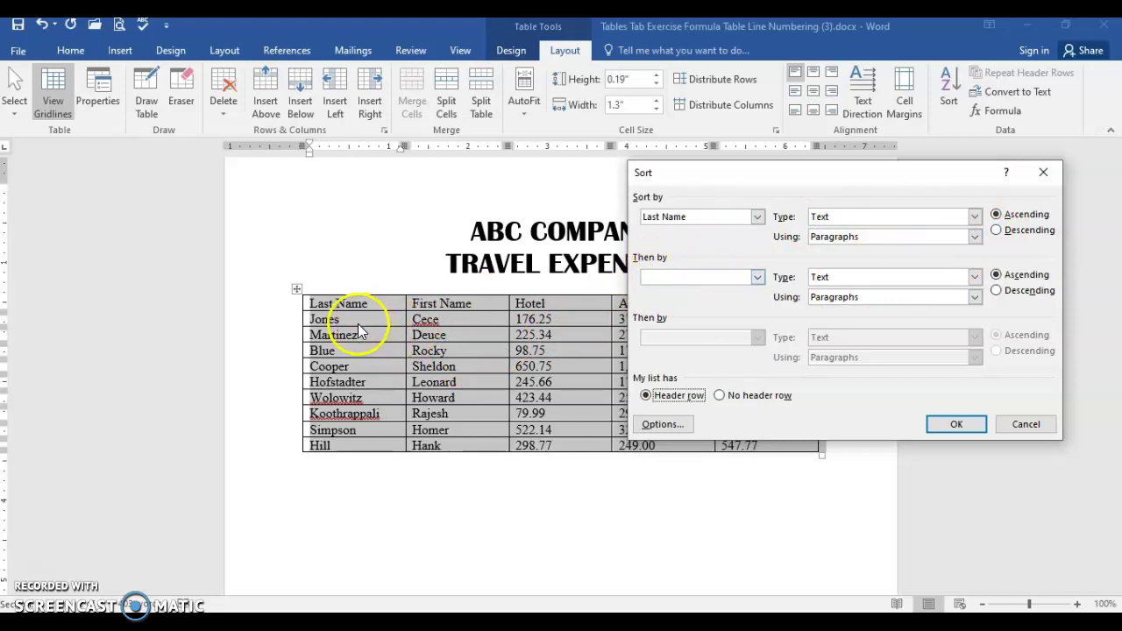
left_click(758, 277)
left_click(665, 314)
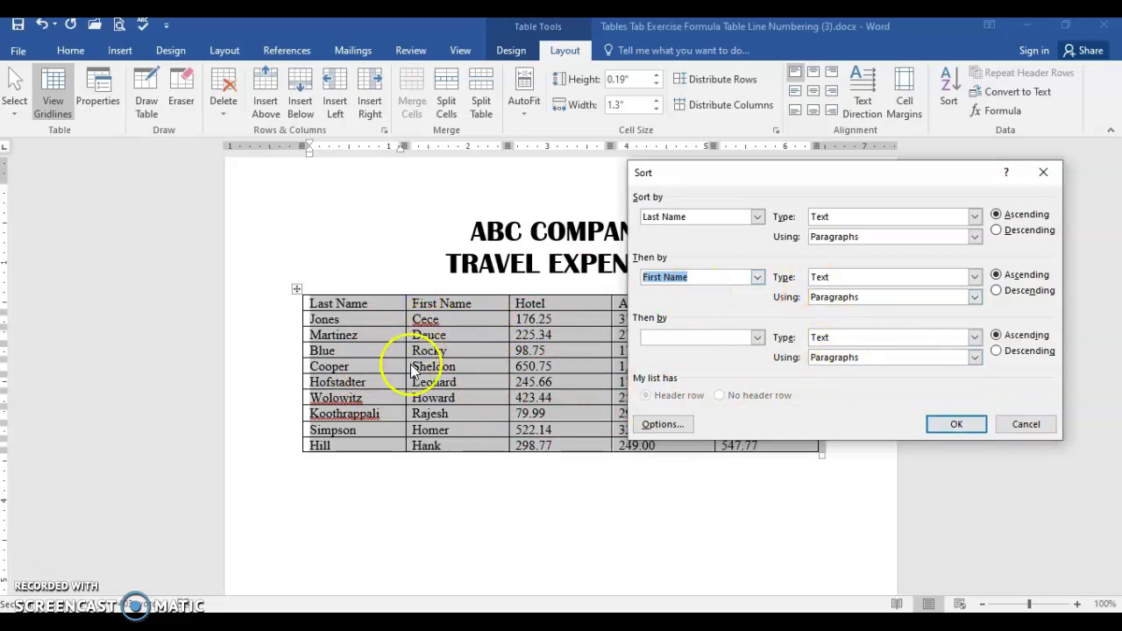
left_click(938, 426)
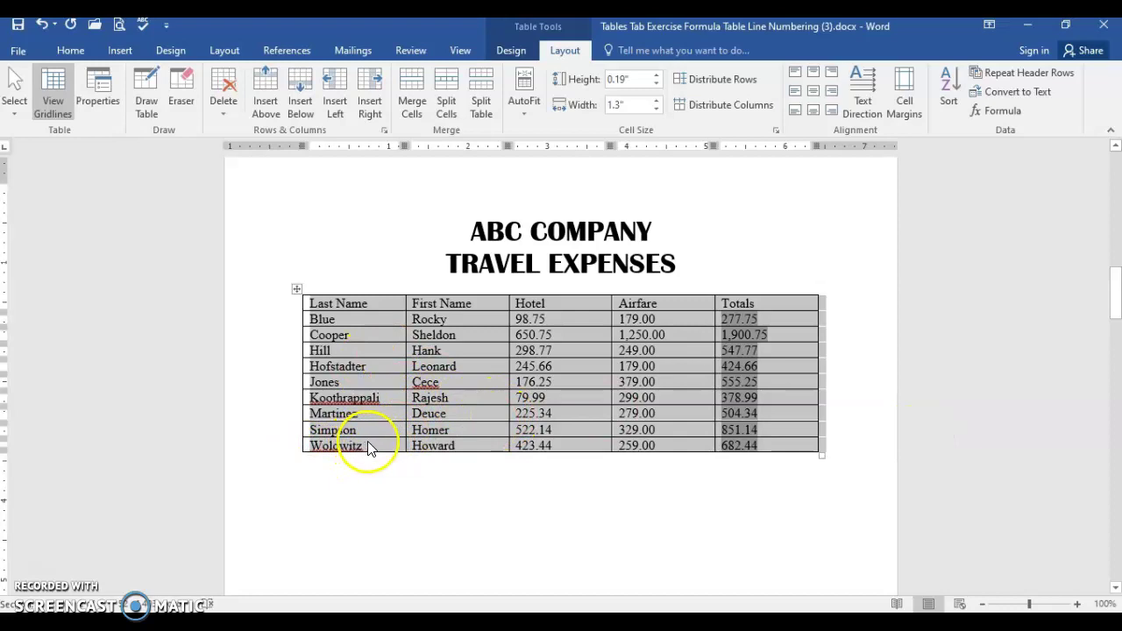
Add a new row at the end of the Travel Expenses table and label its first cell "Totals"
left_click(772, 449)
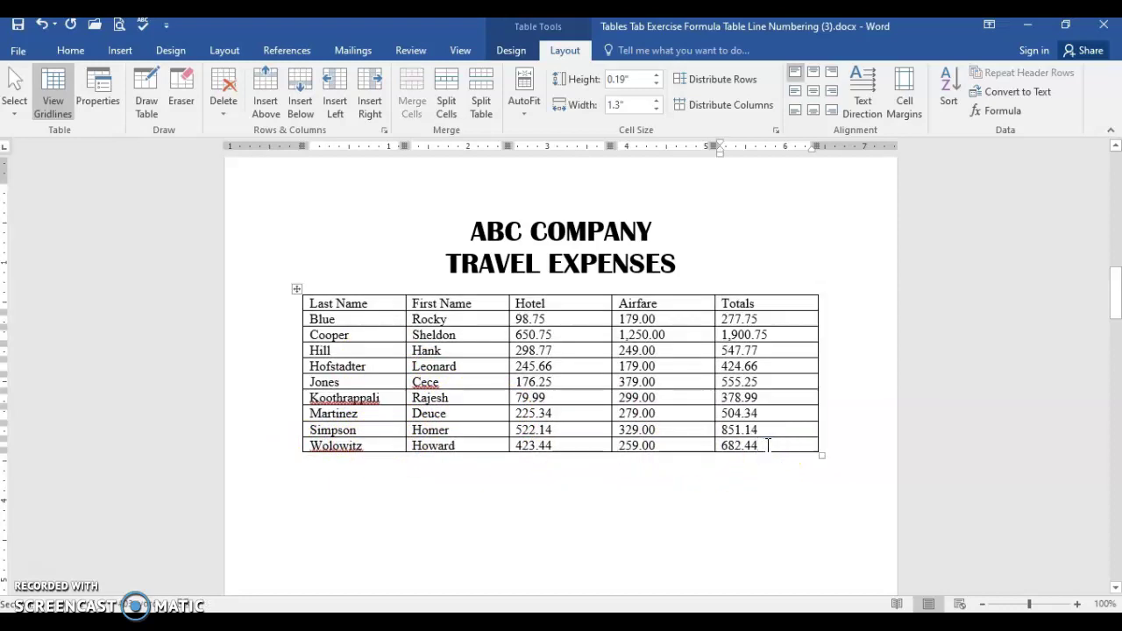
key("Tab")
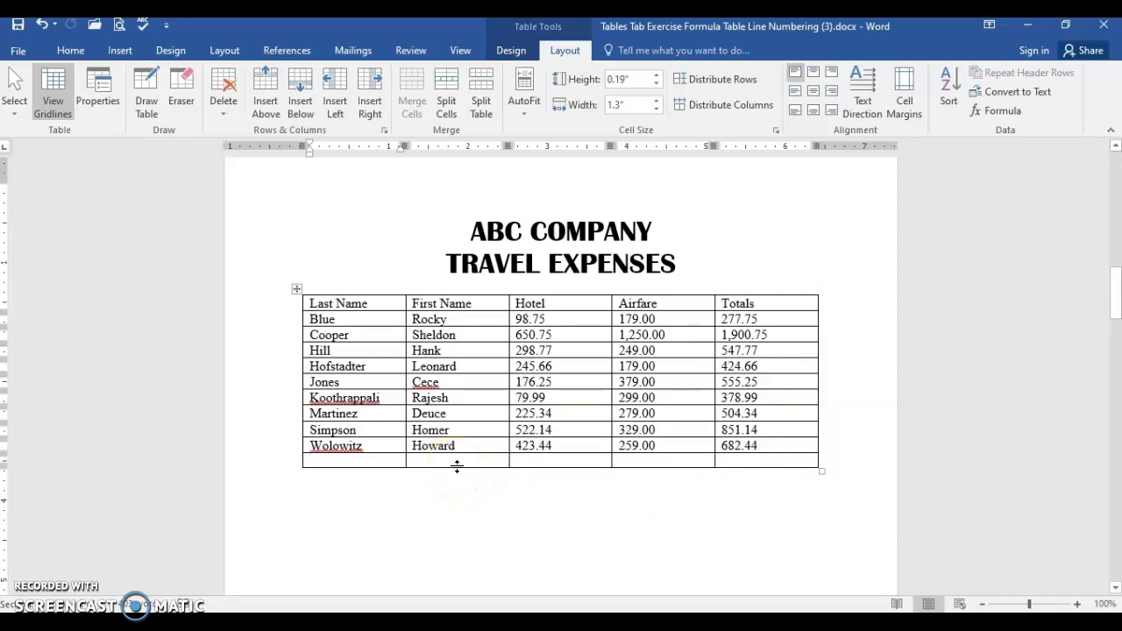
type("Totals")
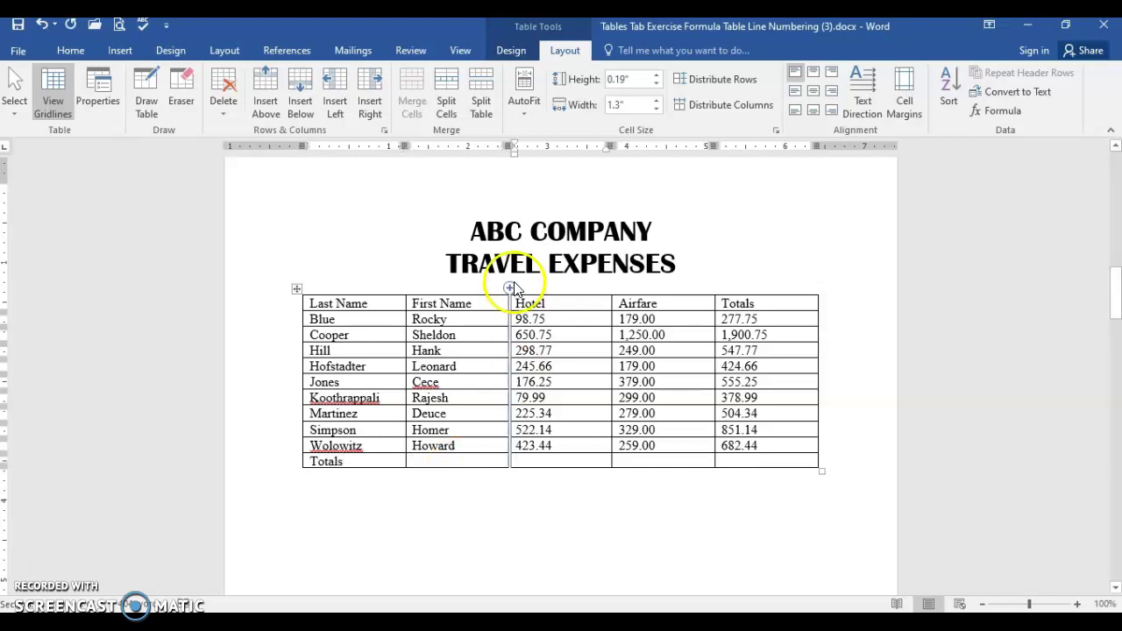
Total the Hotel, Airfare and Totals columns in the Travel Expenses table's last row with =SUM(ABOVE), using the number format $#,##0.00;($#,##0.00)
left_click(551, 455)
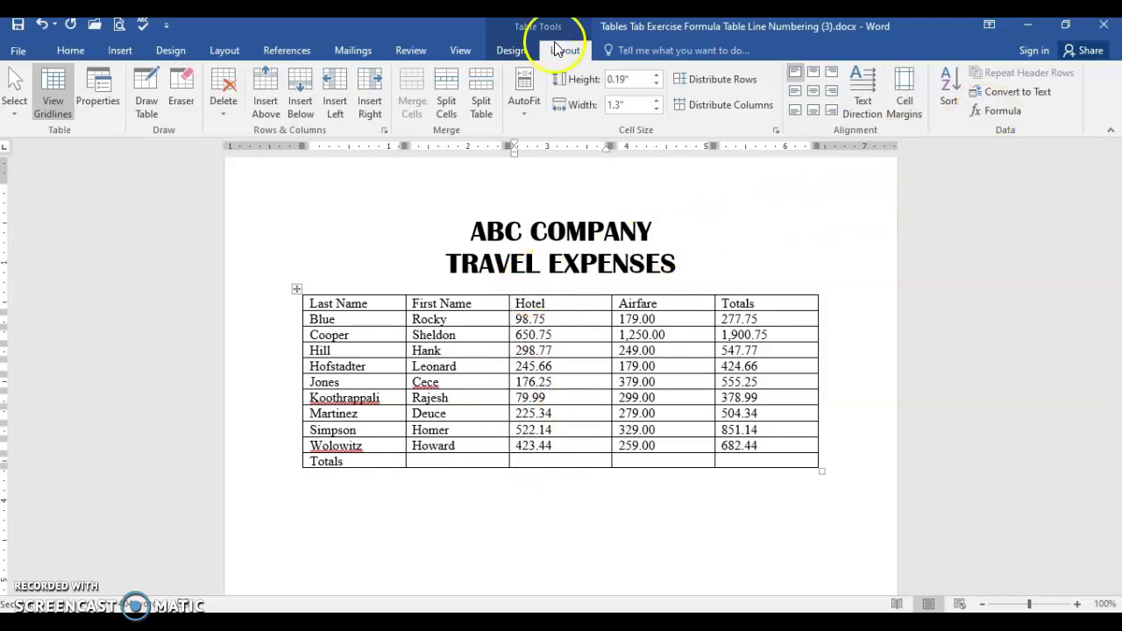
left_click(991, 111)
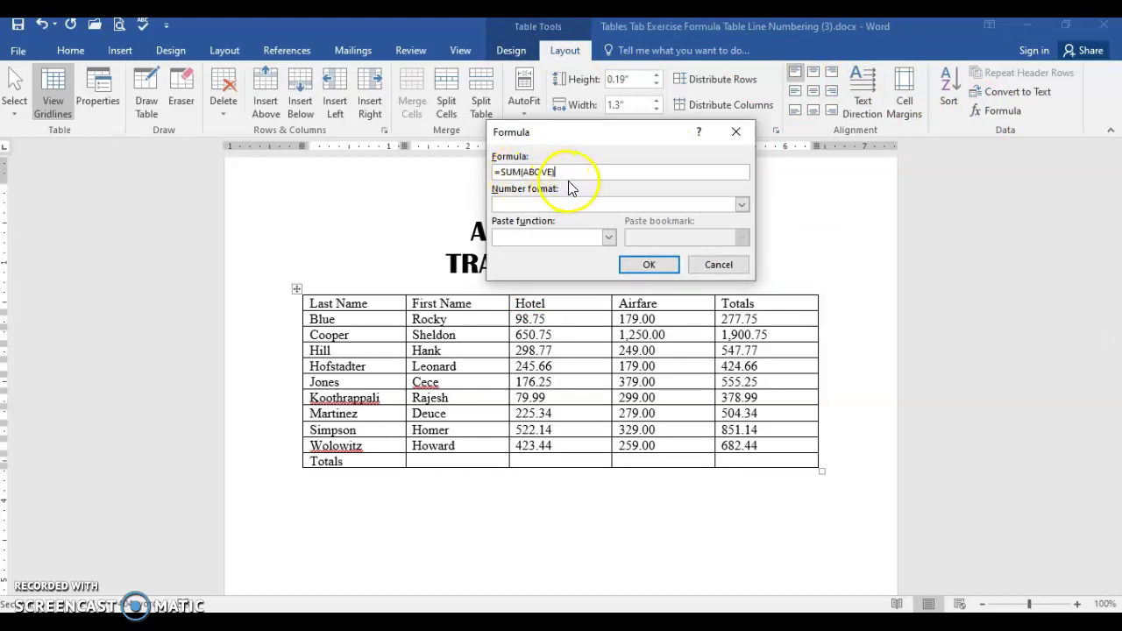
left_click(745, 203)
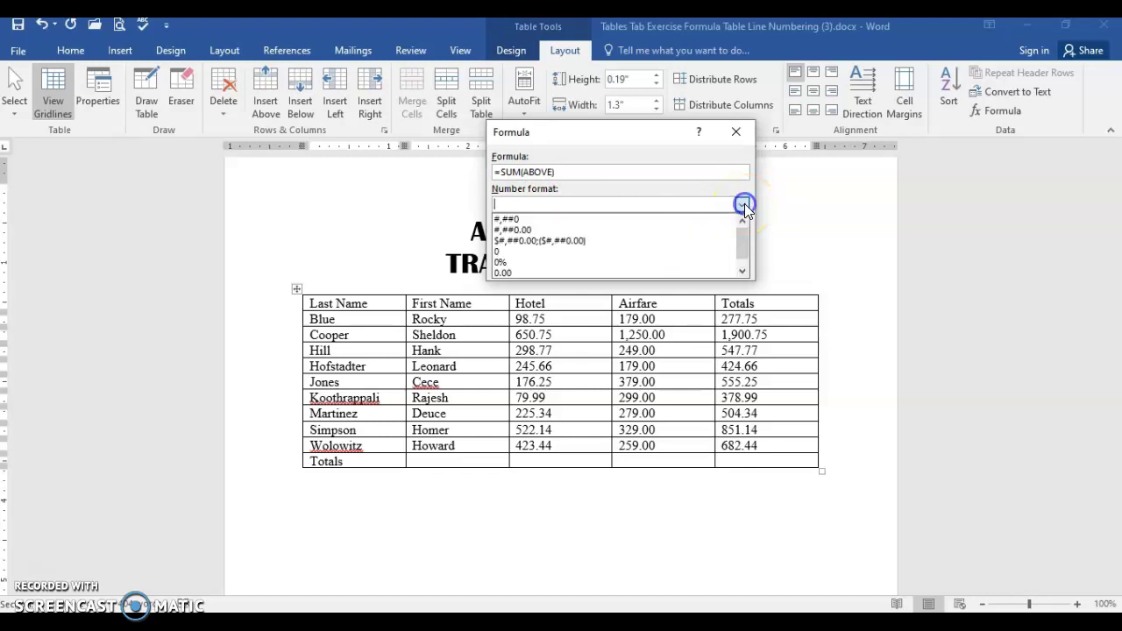
left_click(568, 241)
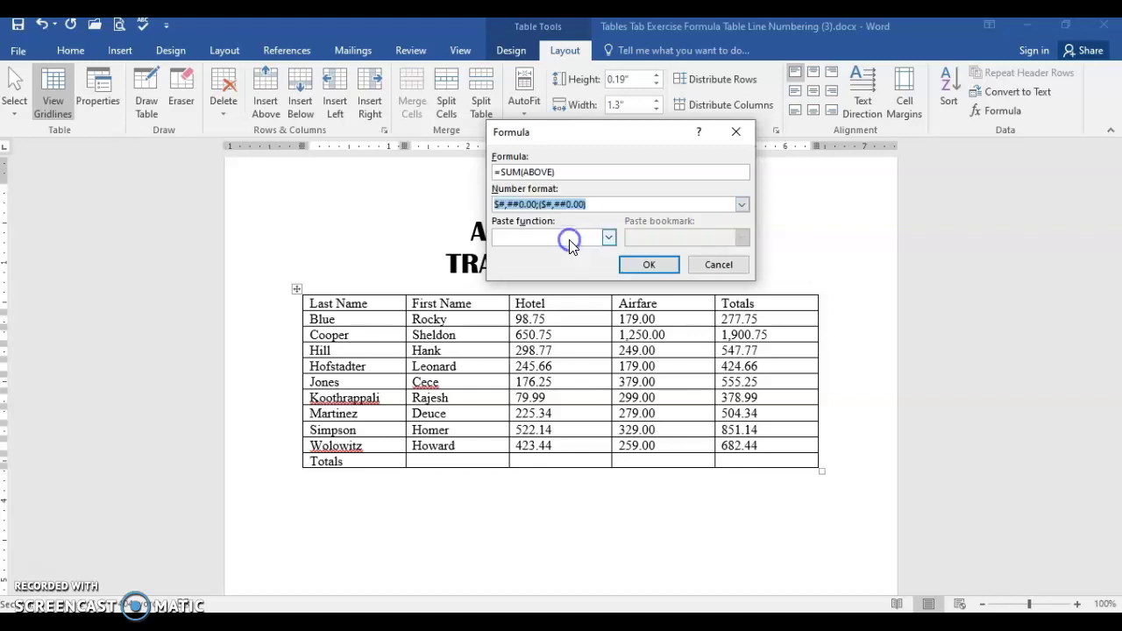
left_click(654, 263)
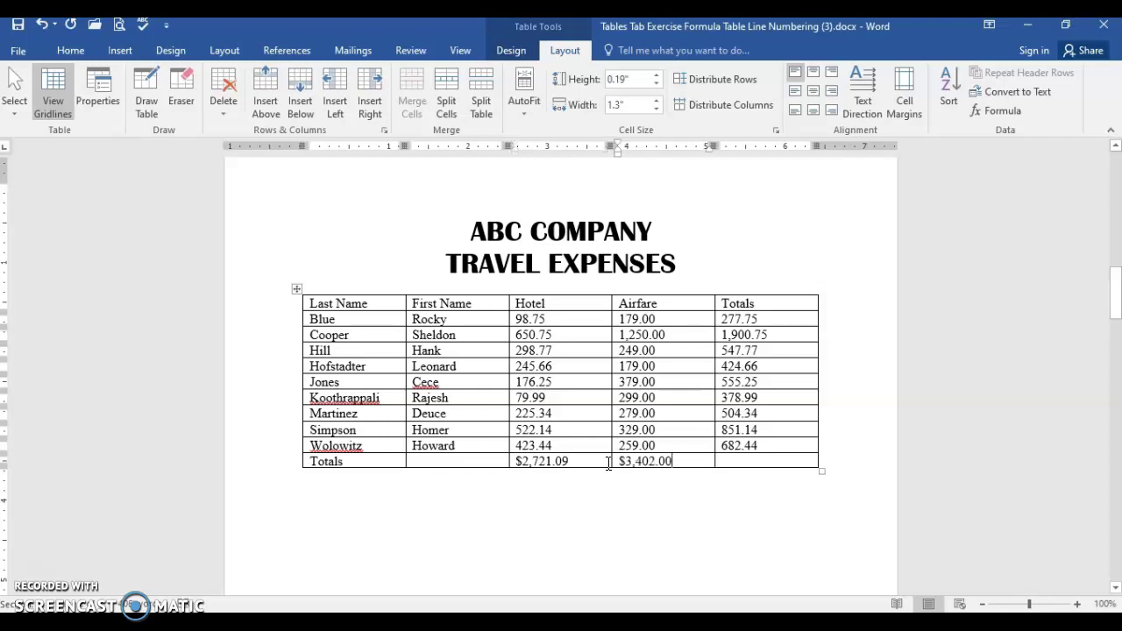
key("F4")
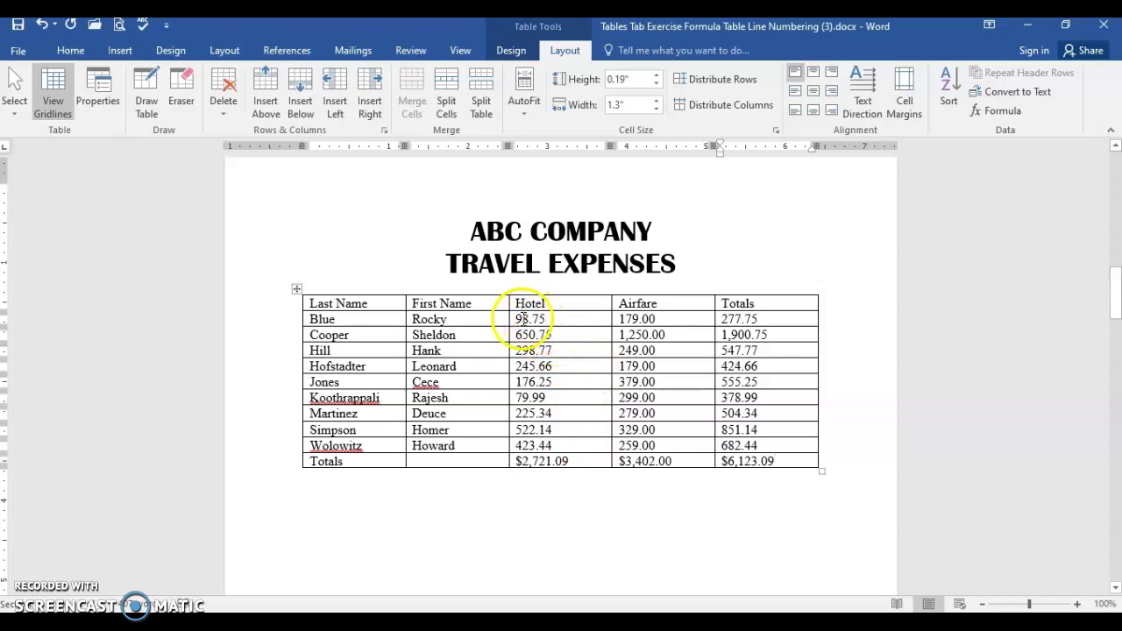
Align all amounts in the Travel Expenses table center right, and make the header row centered and bold
left_click_drag(526, 319, 752, 458)
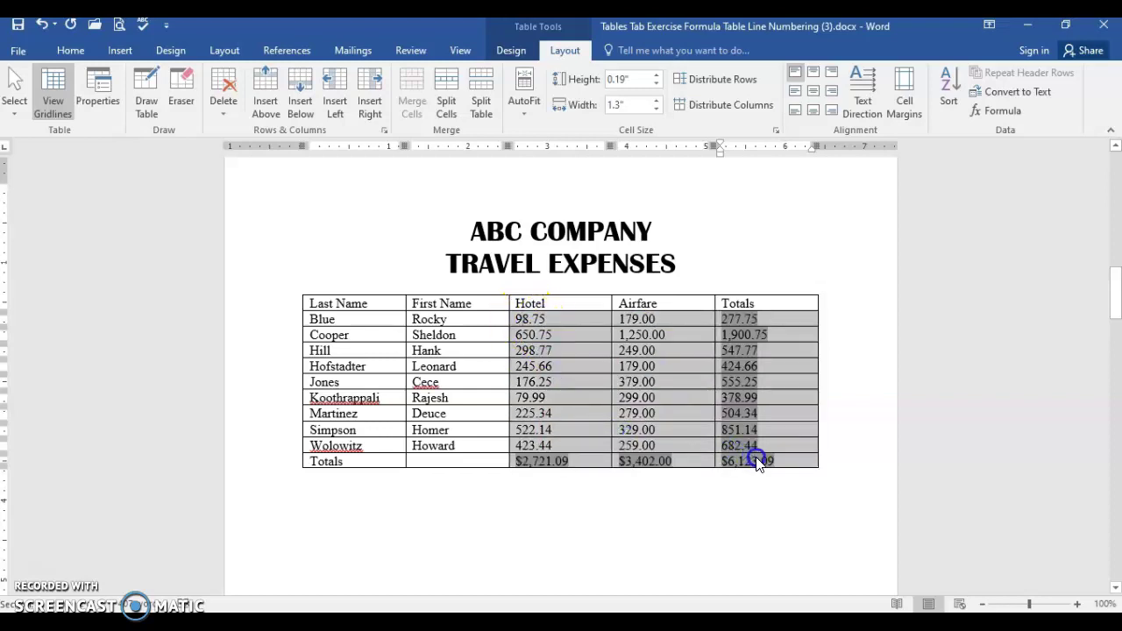
left_click(831, 91)
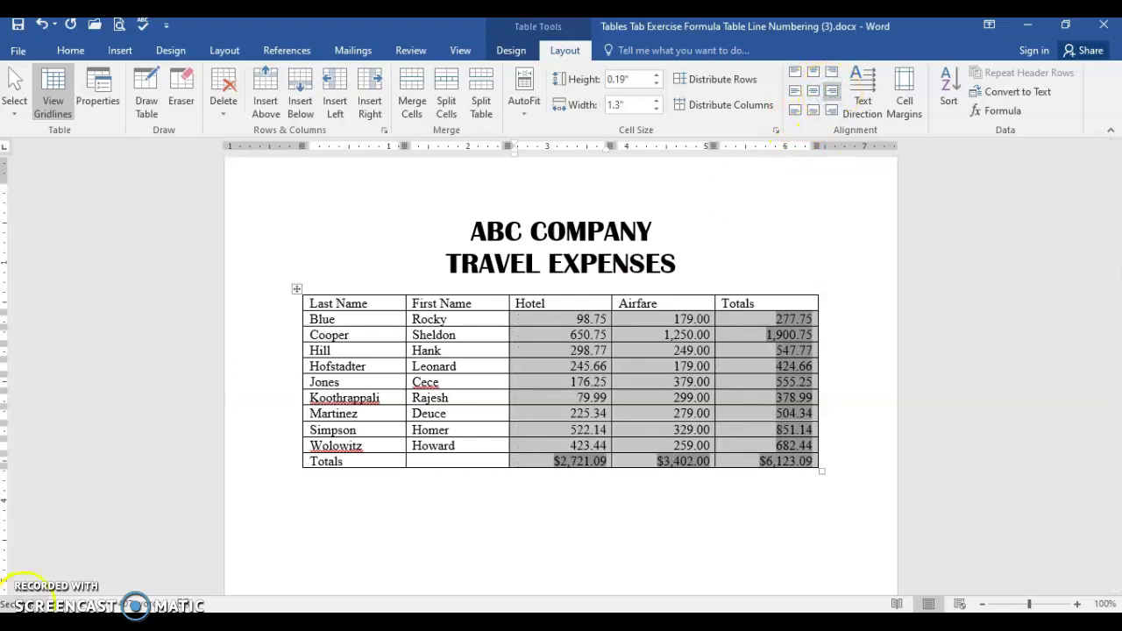
left_click(261, 314)
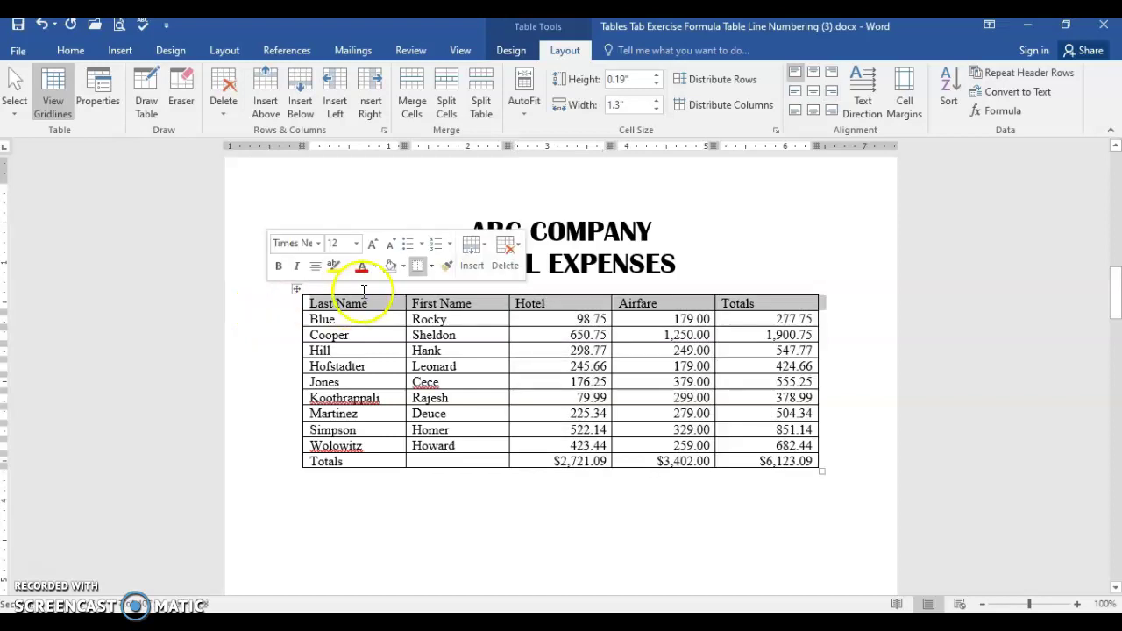
left_click(75, 51)
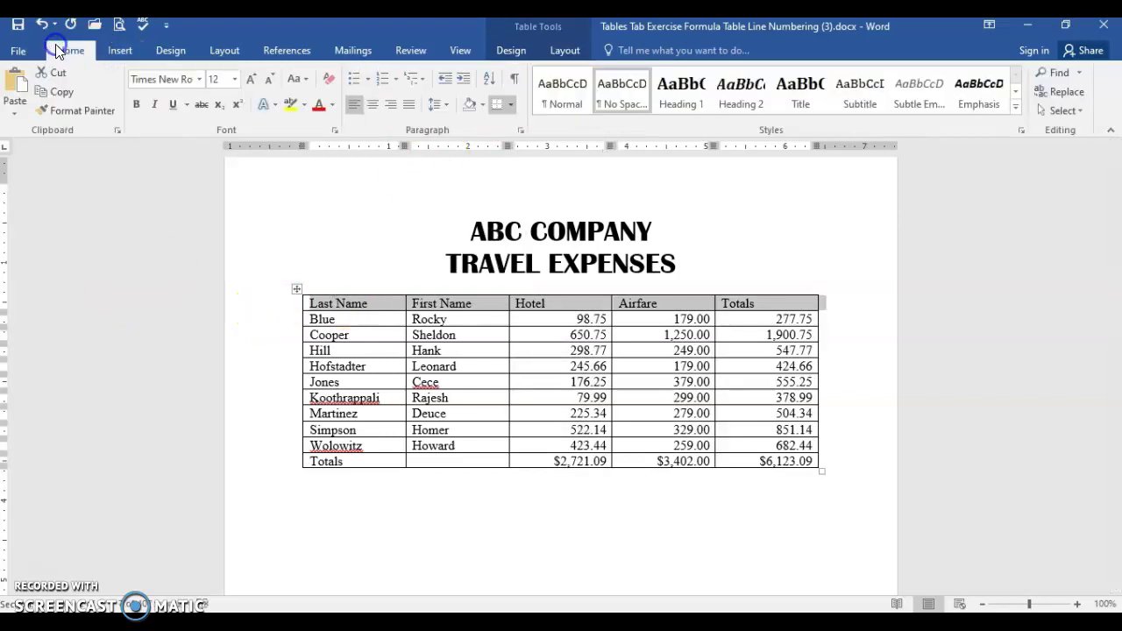
left_click(372, 104)
left_click(141, 101)
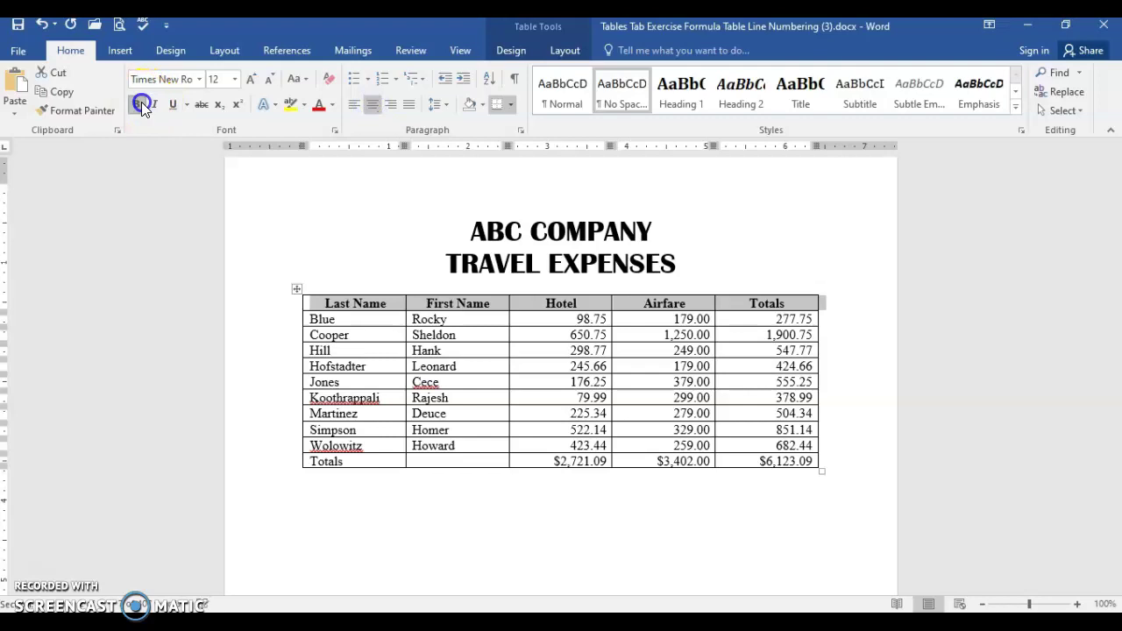
Apply the banded grid table style with a solid blue header row to the Travel Expenses table
left_click(450, 321)
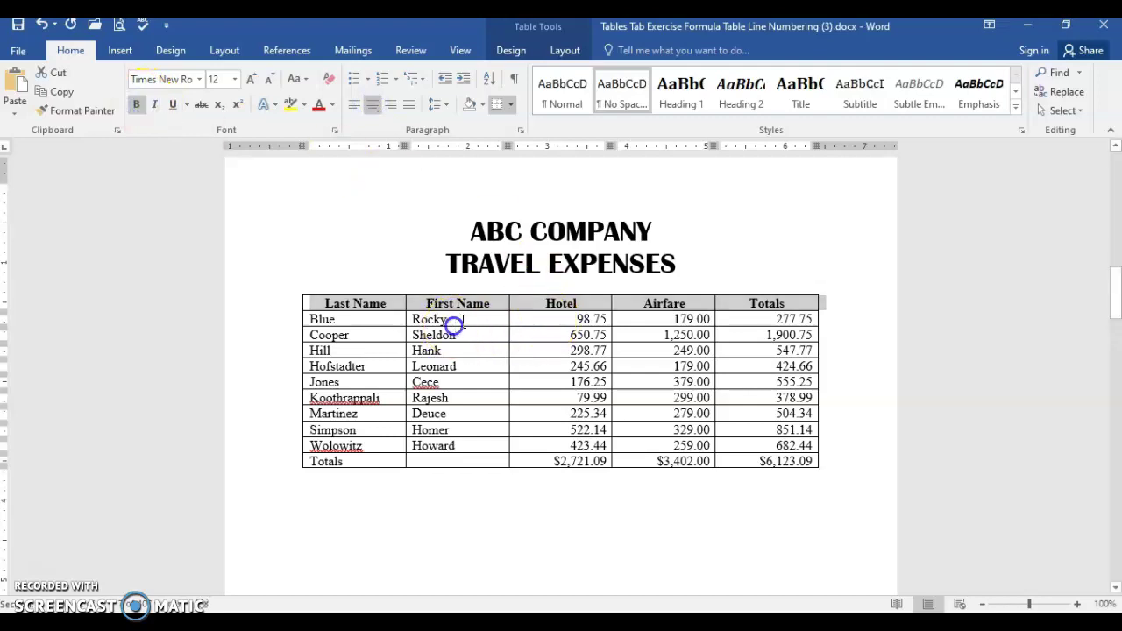
left_click(517, 50)
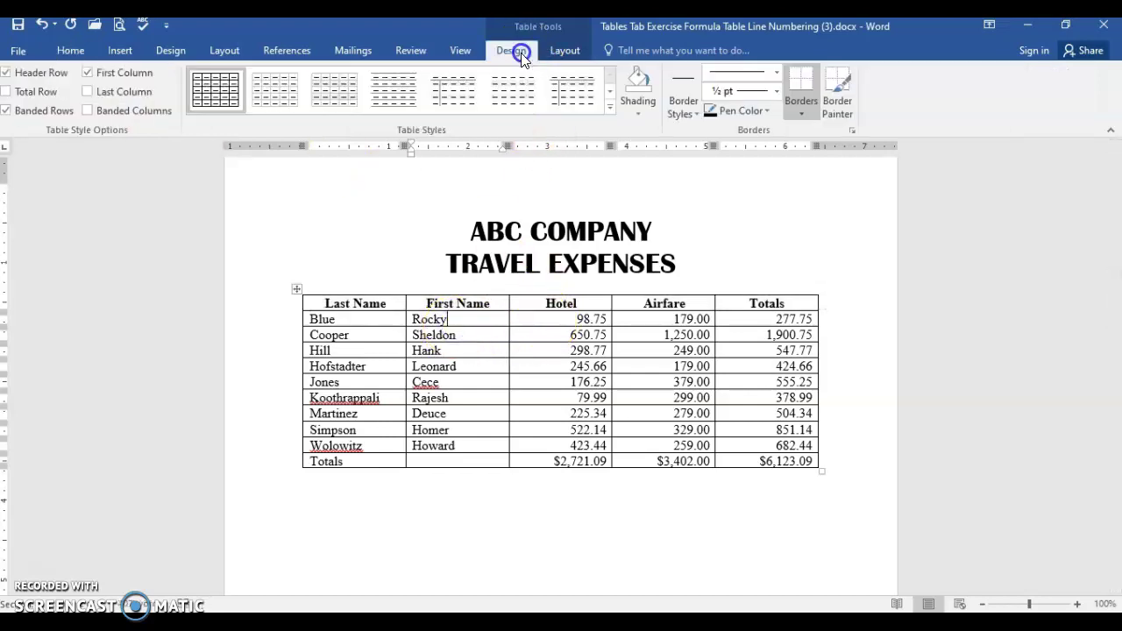
left_click(609, 106)
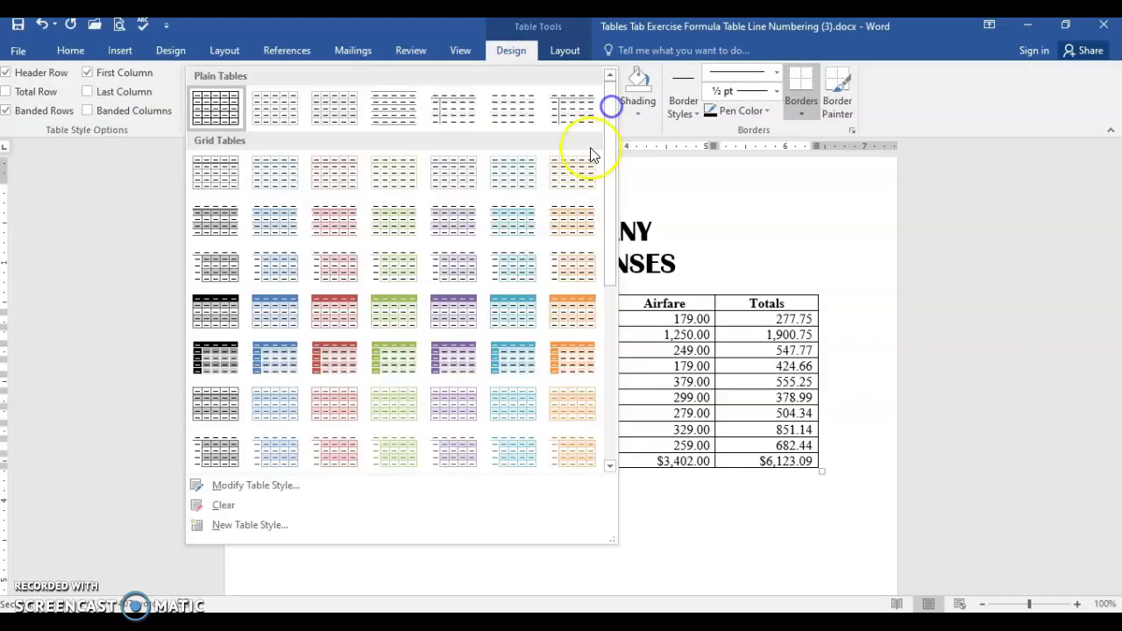
left_click(283, 314)
left_click(684, 413)
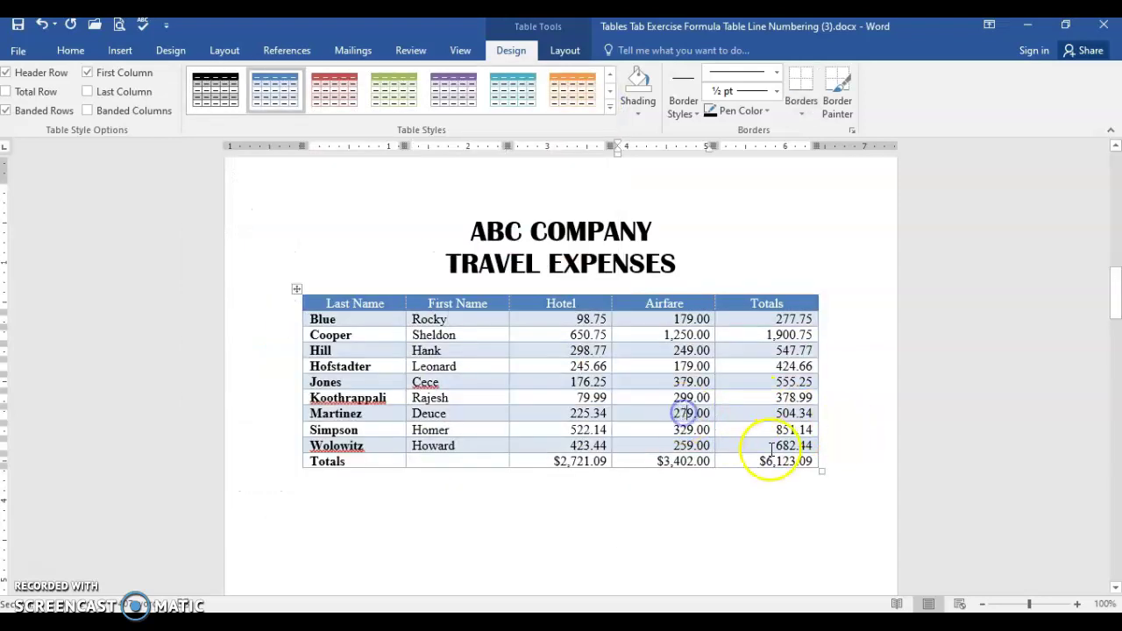
Examine the tab exercise lists below the tables, from Local Zip Codes to Cruise Ship Packages
scroll(576, 522, "down", 10)
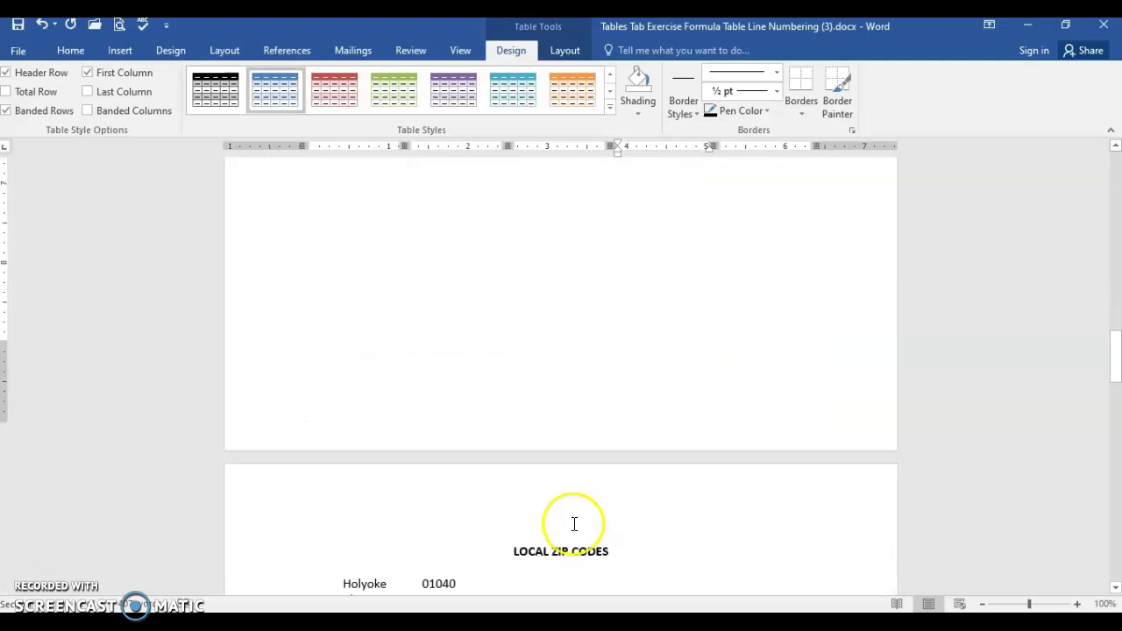
scroll(574, 524, "down", 7)
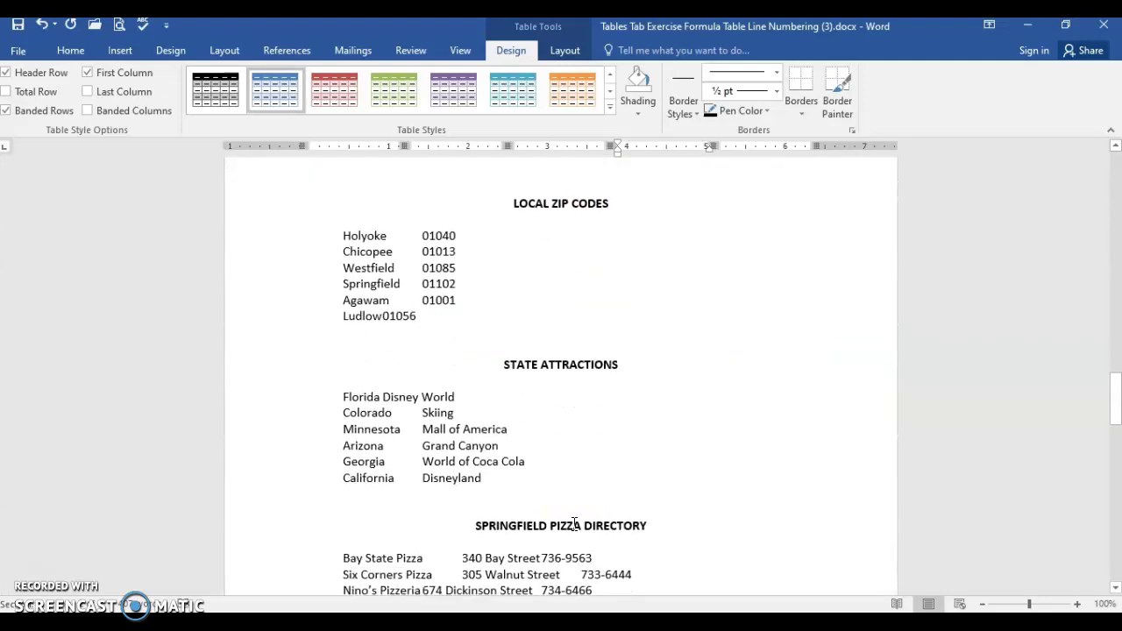
scroll(571, 439, "down", 4)
scroll(583, 456, "up", 4)
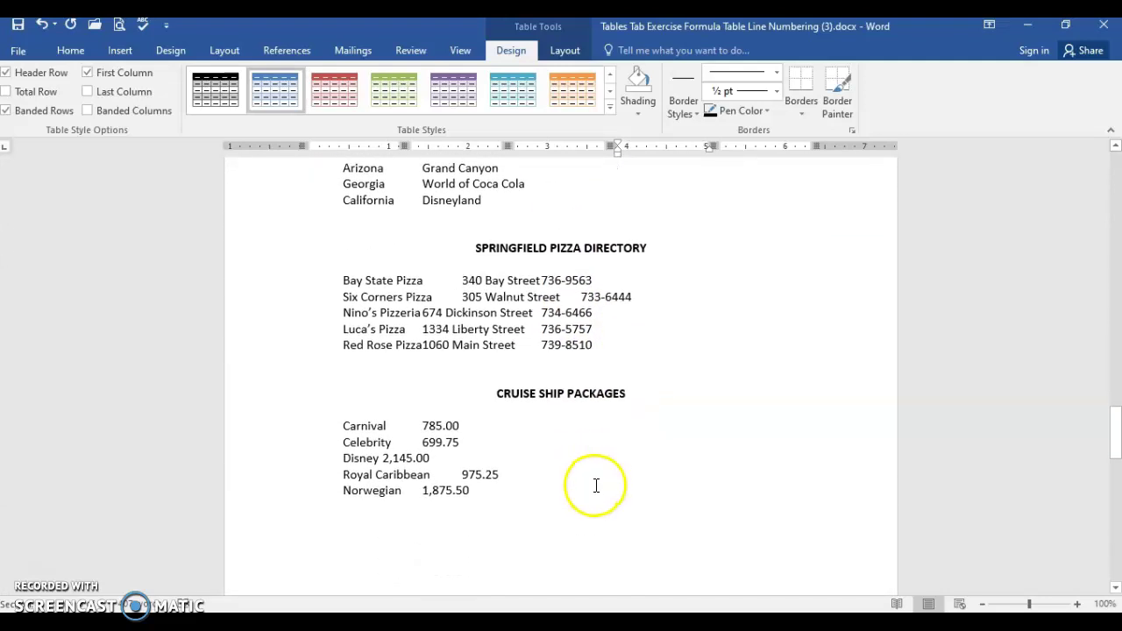
scroll(612, 487, "up", 2)
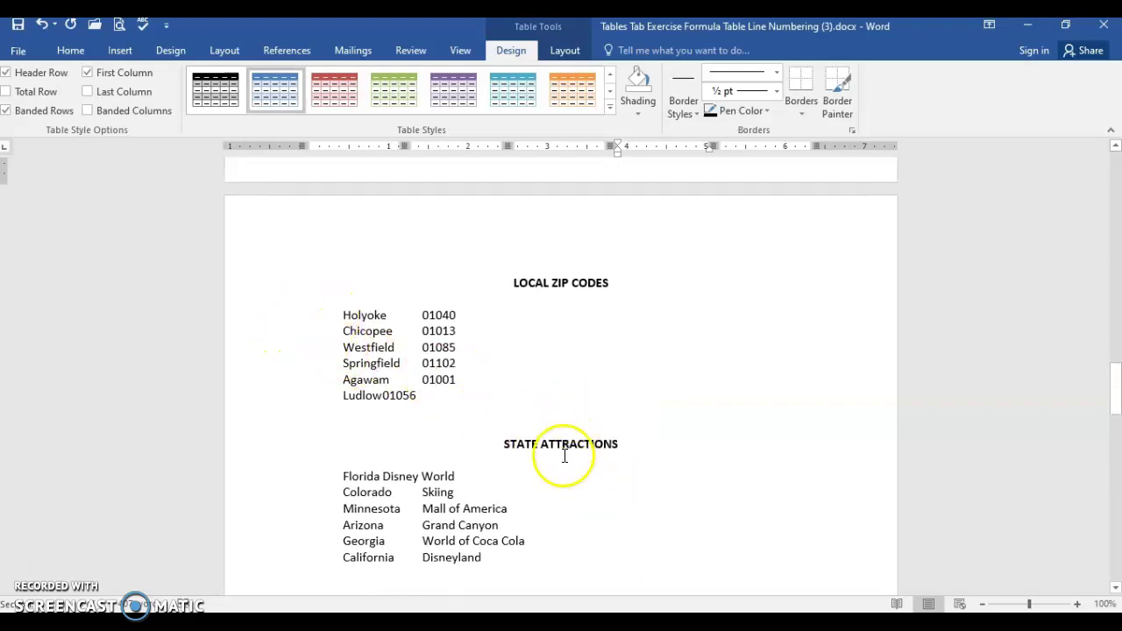
scroll(561, 451, "down", 1)
scroll(508, 393, "up", 3)
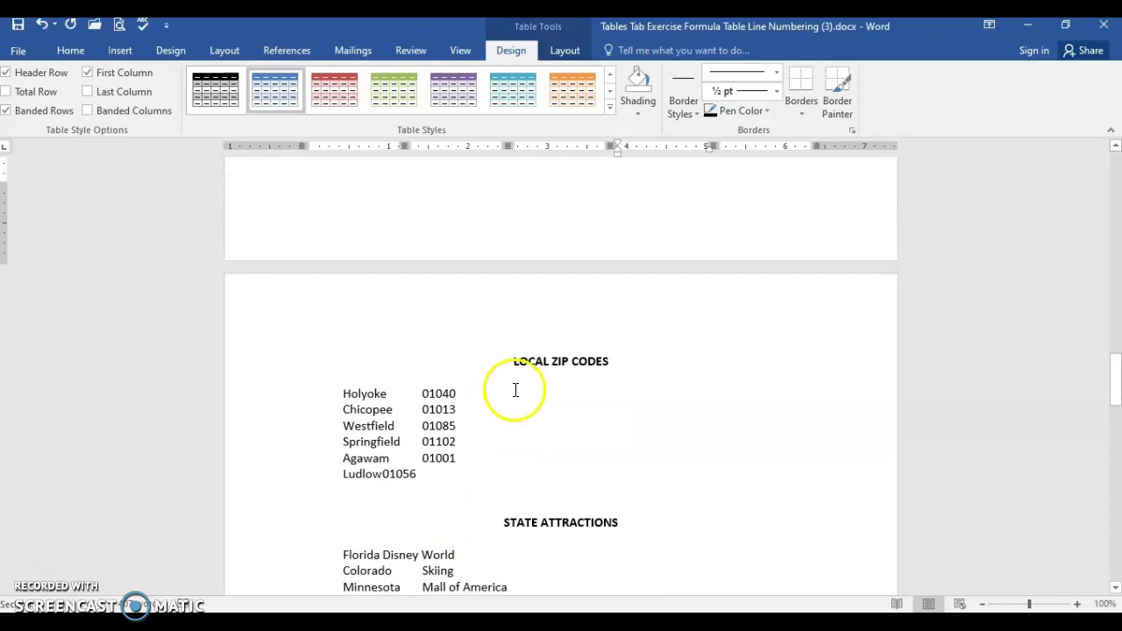
scroll(596, 242, "up", 3)
Hide the ruler and show it again
left_click(561, 500)
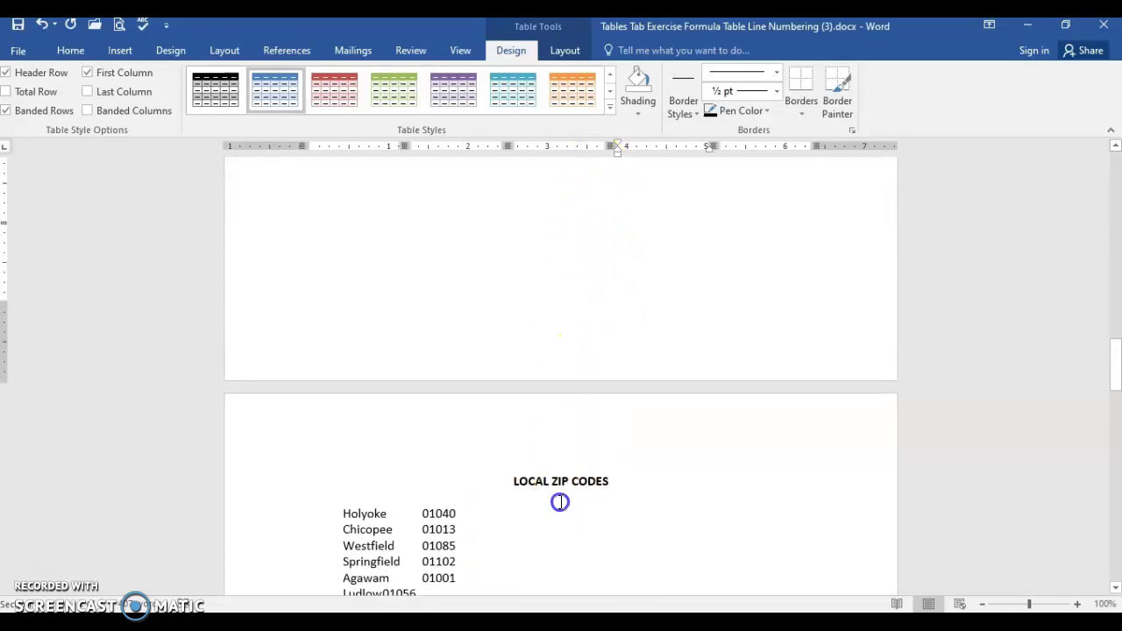
left_click(460, 51)
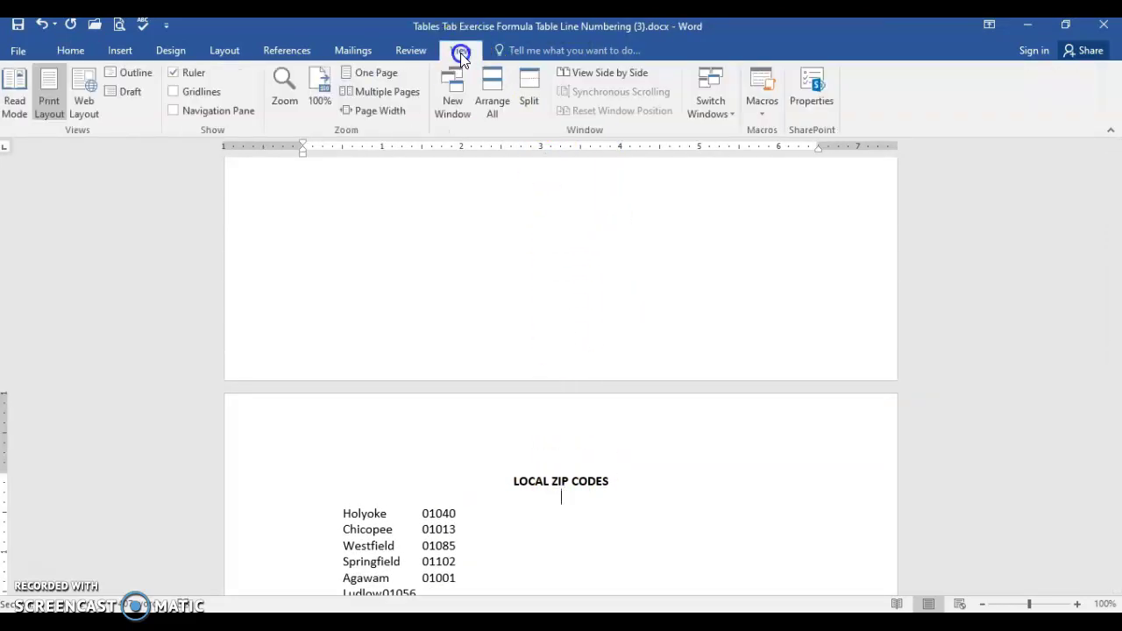
left_click(174, 73)
left_click(174, 72)
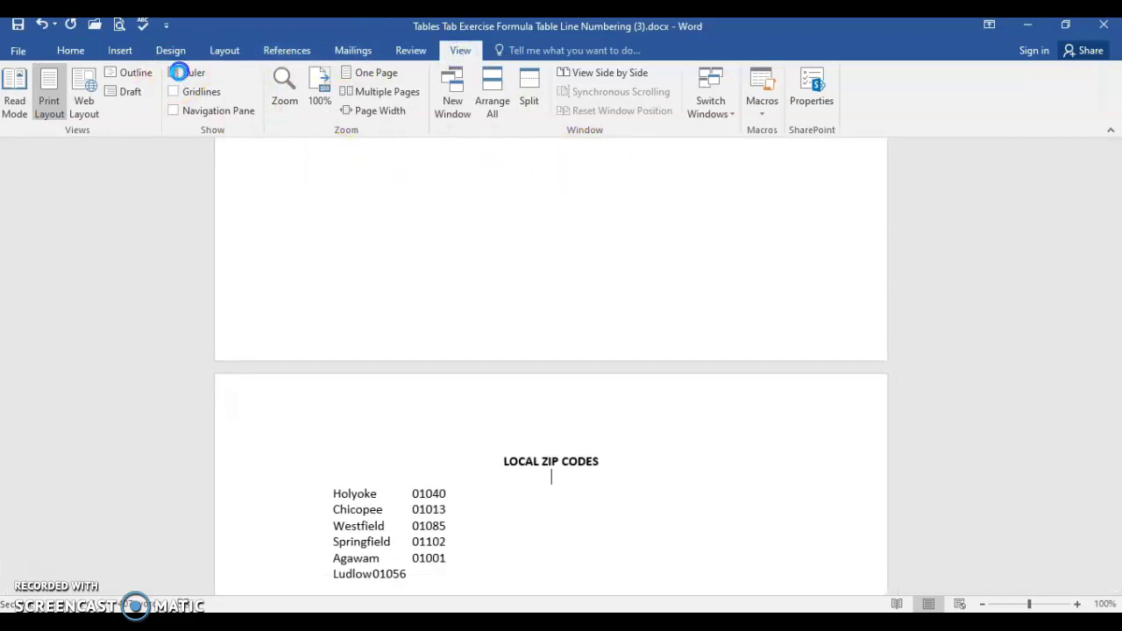
Set left tab stops at 2 and 4 inches on the ruler for all six lines of the Local Zip Codes list
scroll(500, 491, "down", 3)
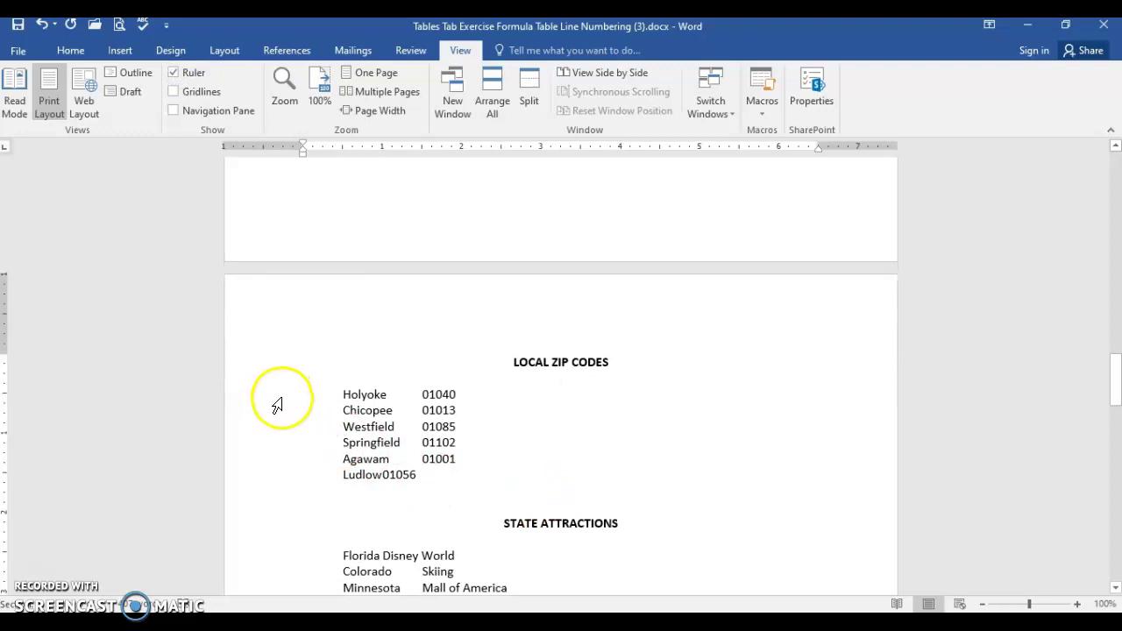
left_click(285, 408)
left_click_drag(284, 408, 296, 480)
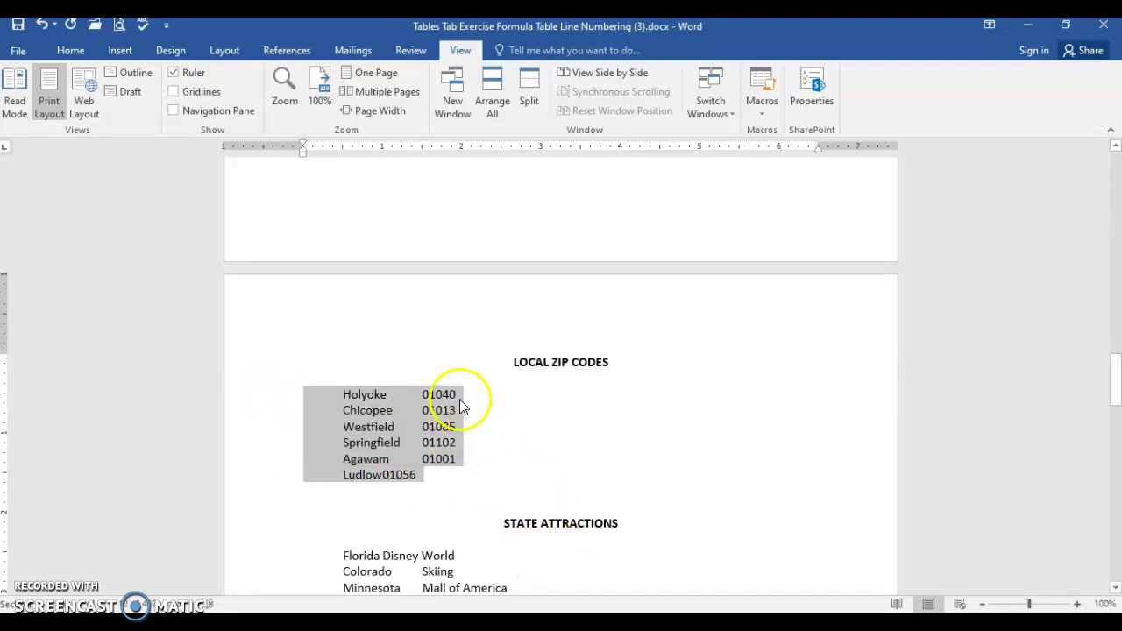
left_click(462, 148)
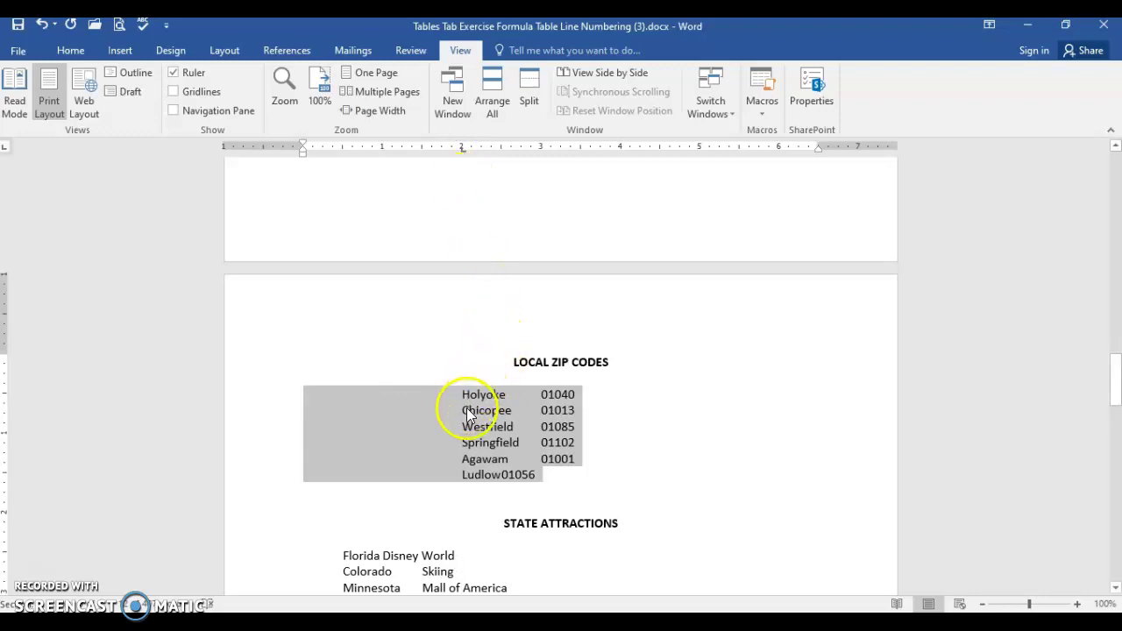
left_click(621, 147)
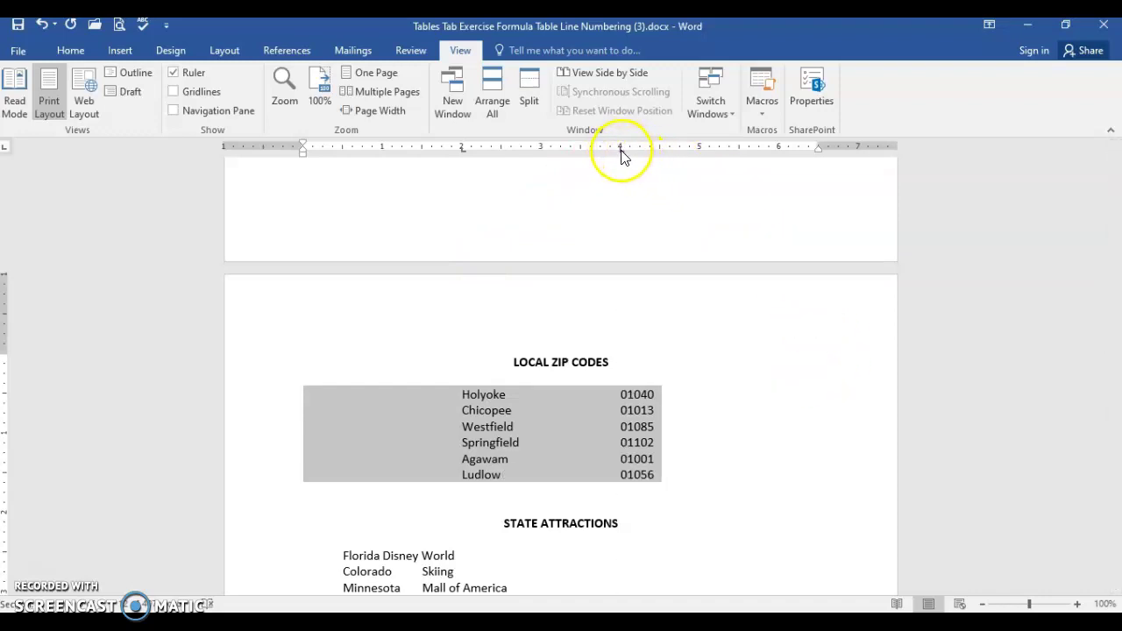
mouse_move(621, 149)
left_mouse_down()
mouse_move(586, 149)
mouse_move(666, 155)
mouse_move(619, 155)
left_mouse_up()
Set a left tab stop at 1.2 inches for all six lines of the State Attractions list
scroll(436, 413, "down", 5)
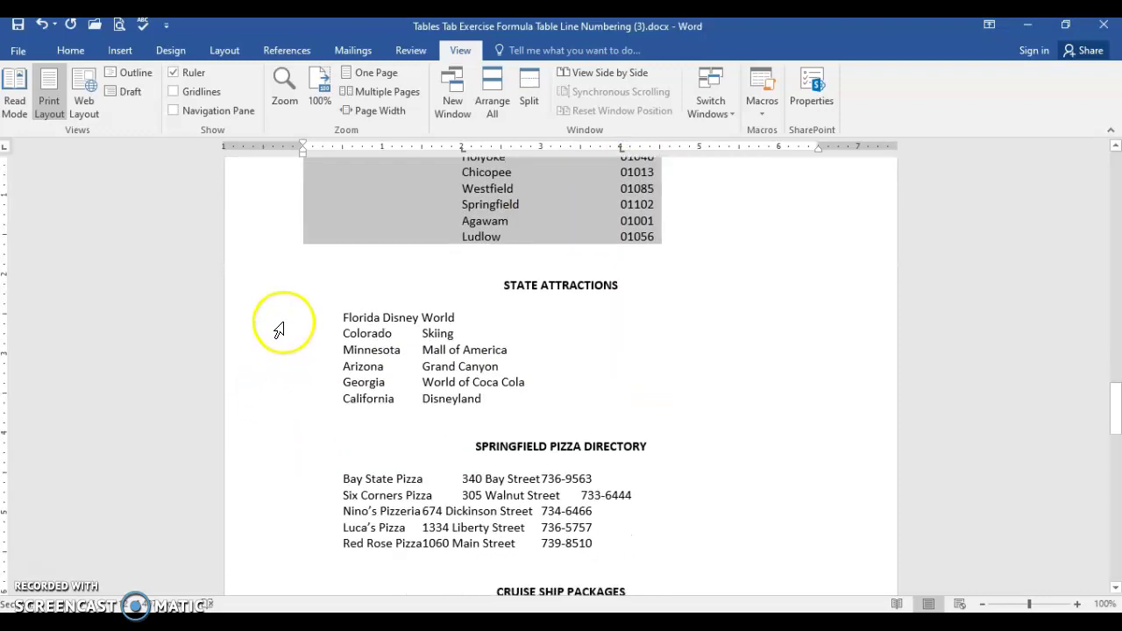
left_click_drag(296, 319, 300, 354)
left_click_drag(313, 396, 317, 402)
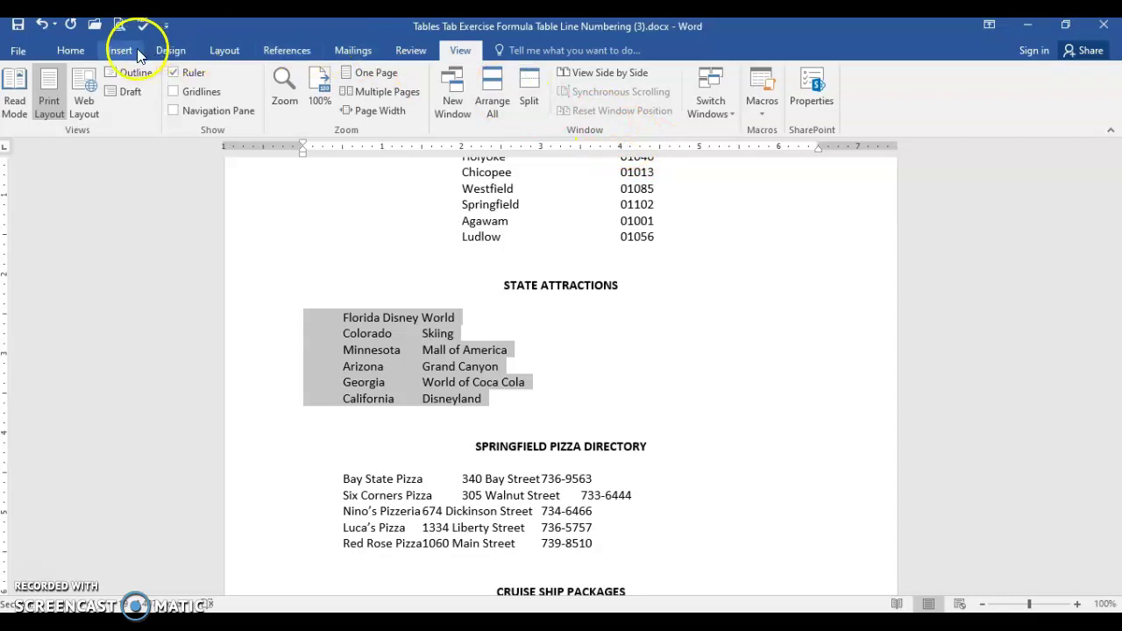
left_click(75, 50)
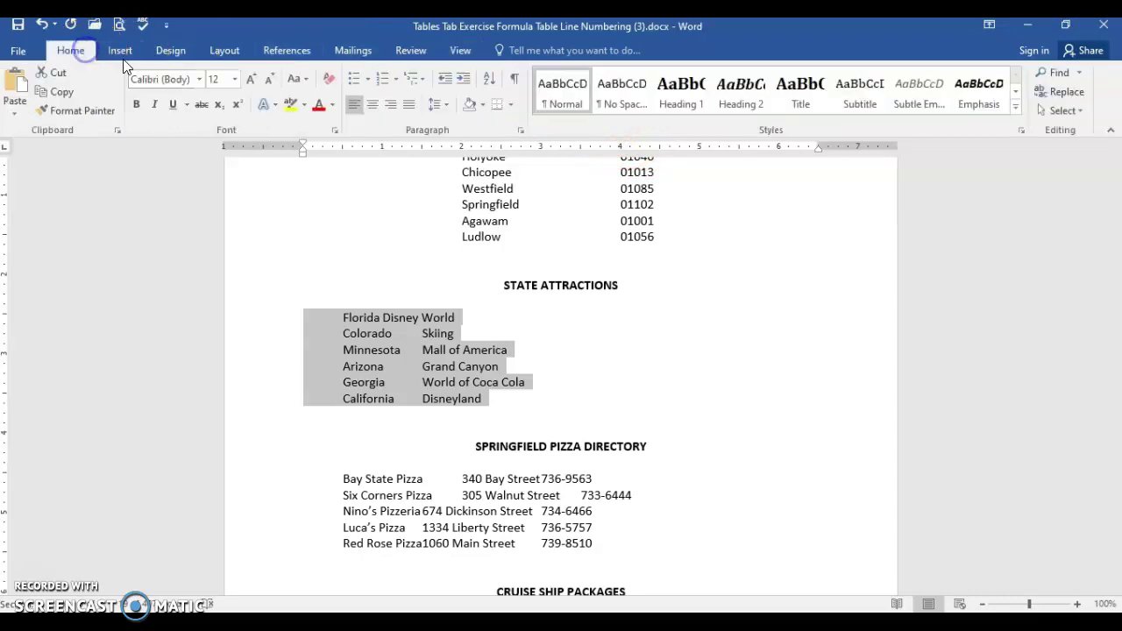
left_click(523, 132)
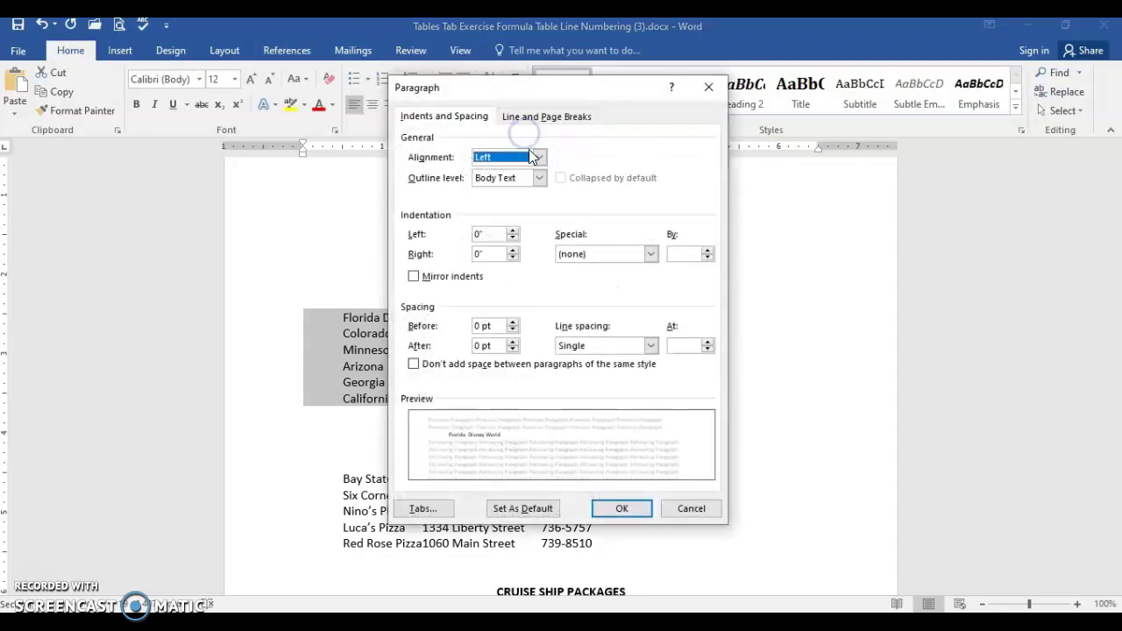
left_click(423, 509)
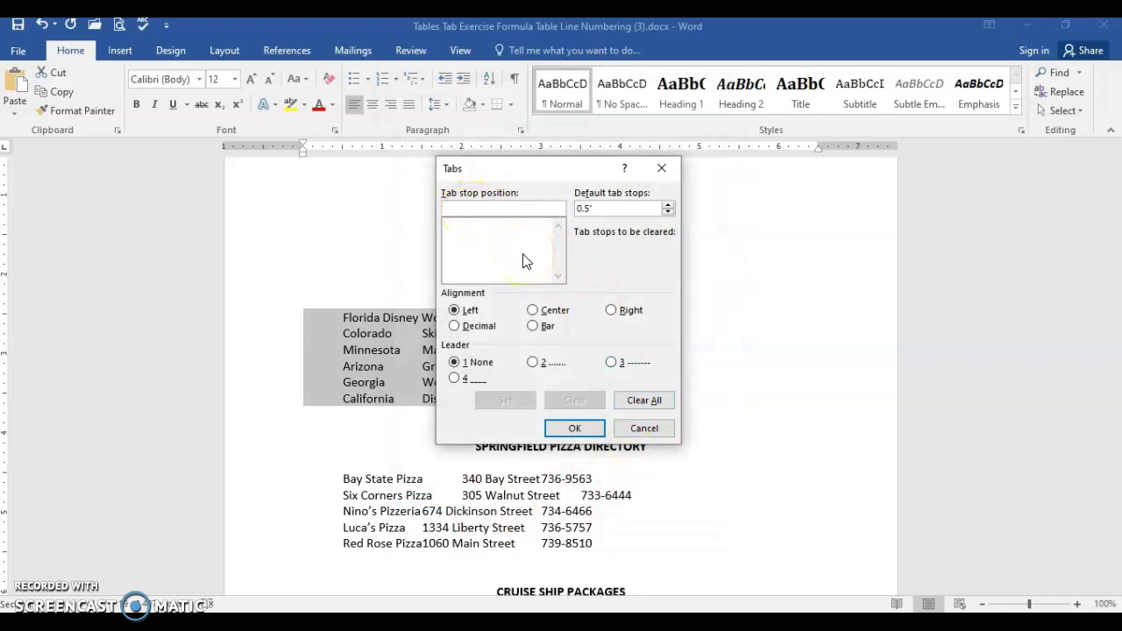
type("1.2")
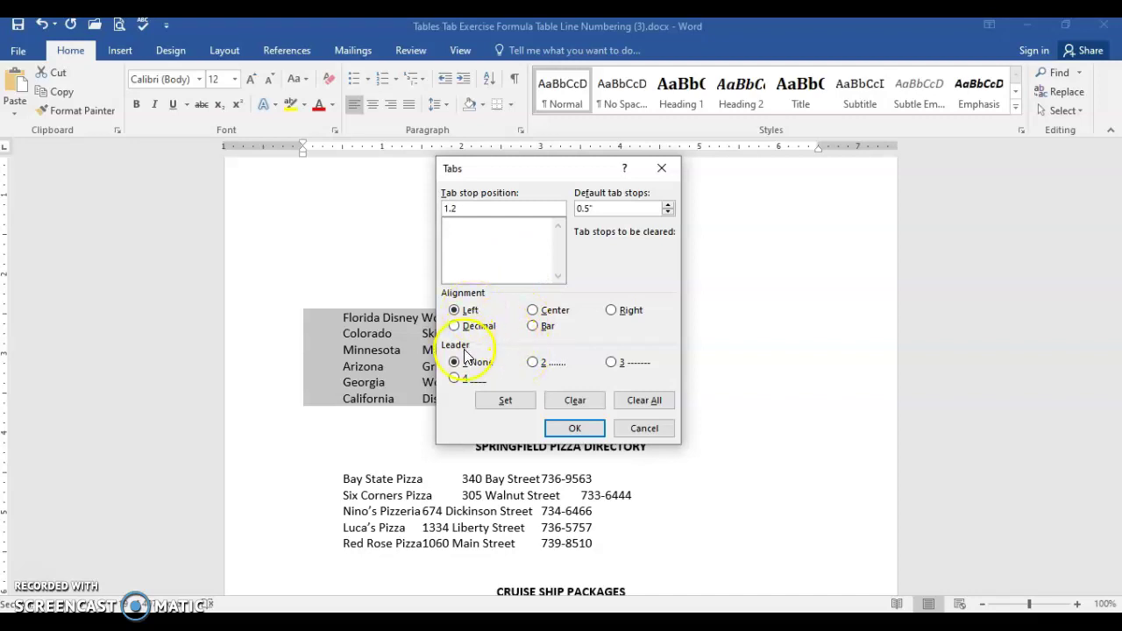
left_click(496, 403)
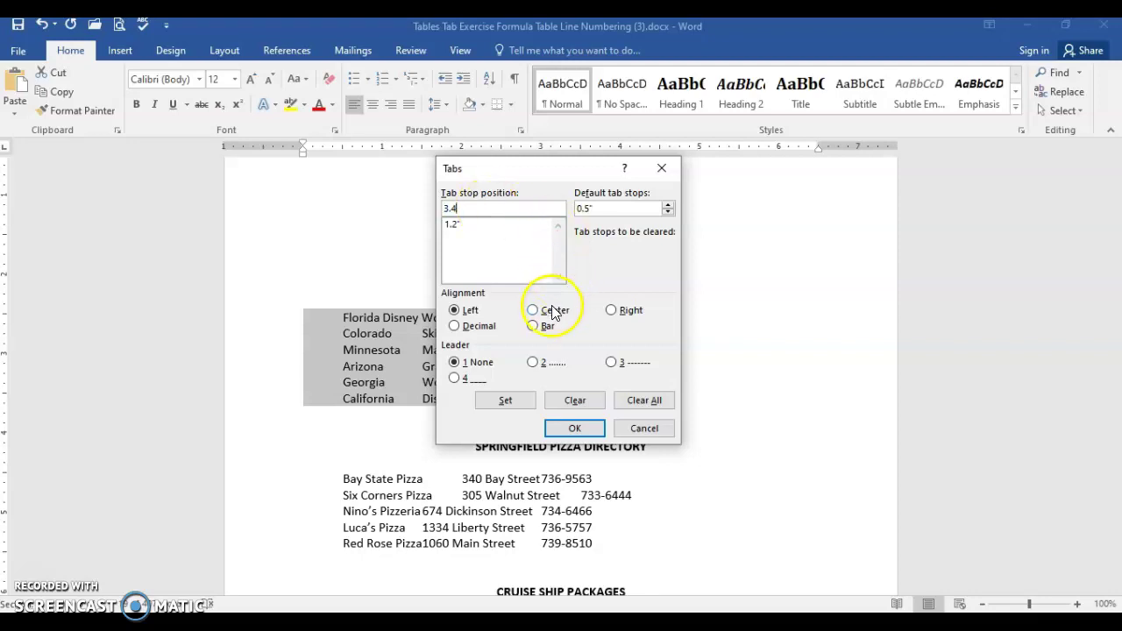
Add a bar tab at 3.4 inches and a right tab at 5.5 inches to the State Attractions list
left_click(535, 327)
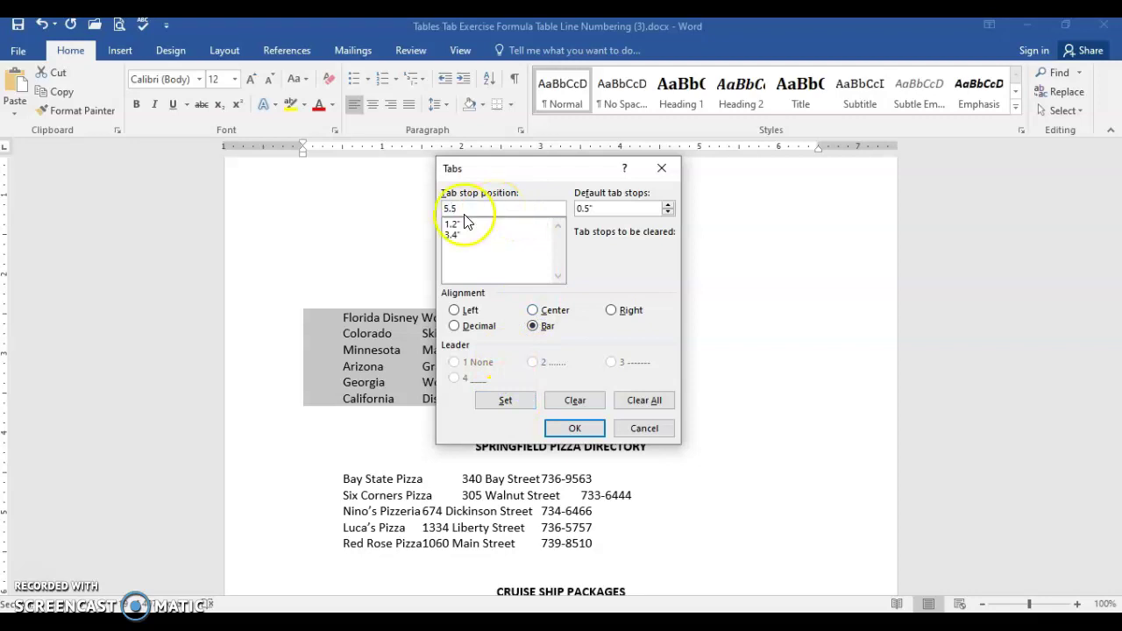
left_click(611, 311)
left_click(511, 402)
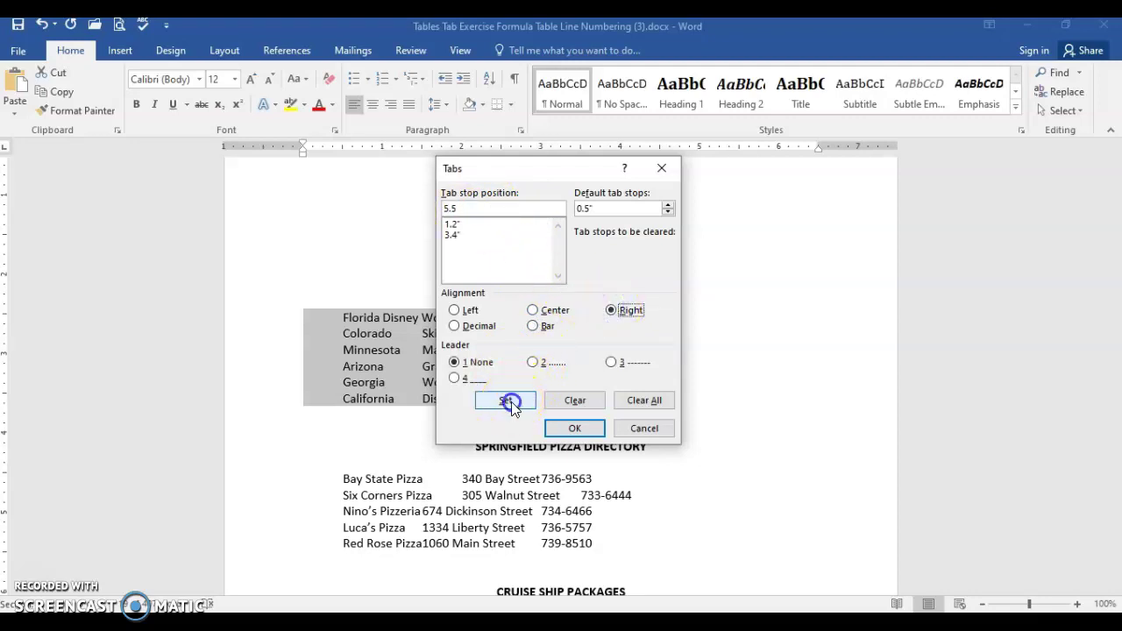
left_click(554, 428)
left_click(616, 521)
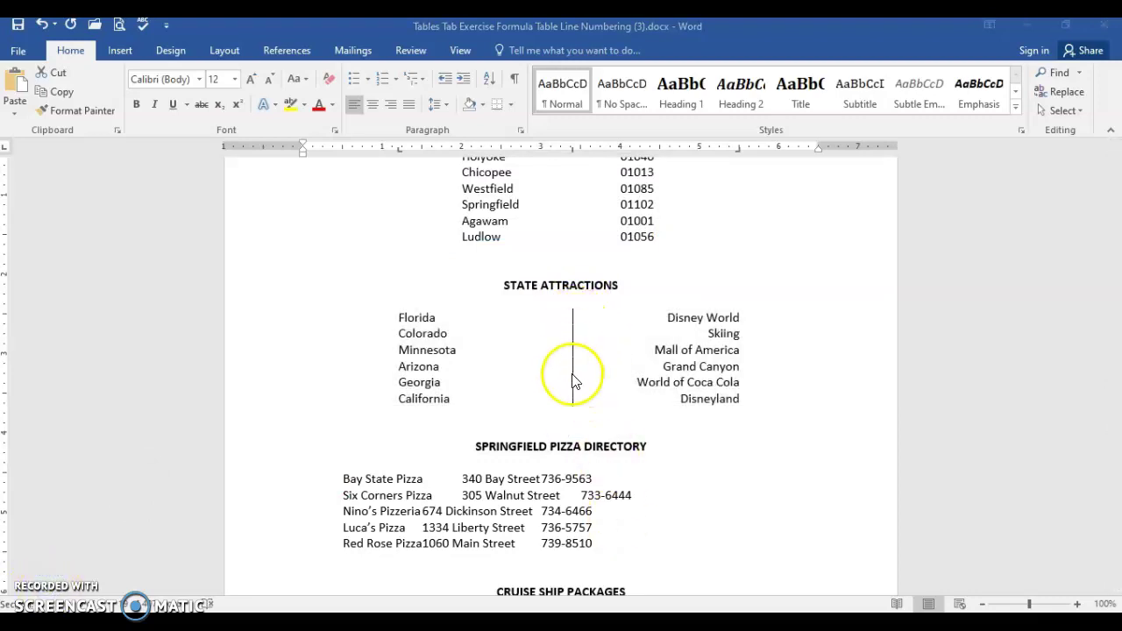
Set a left tab stop at 1 inch and right tab stops at 3 and 5.5 inches for the five Springfield Pizza Directory lines
scroll(522, 412, "down", 2)
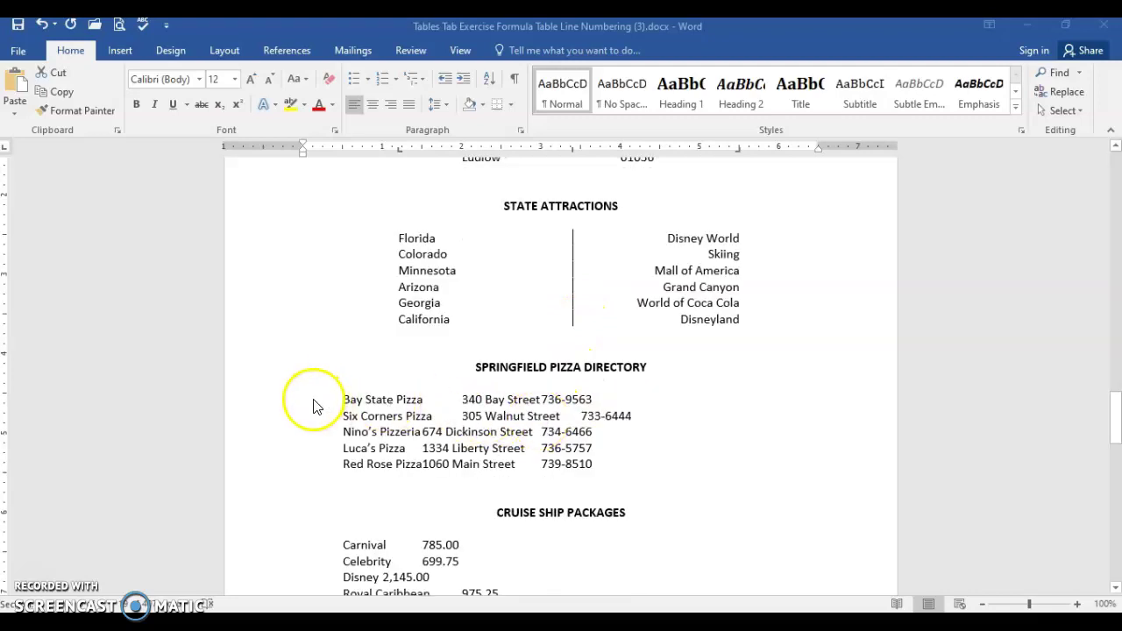
key("ctrl+z")
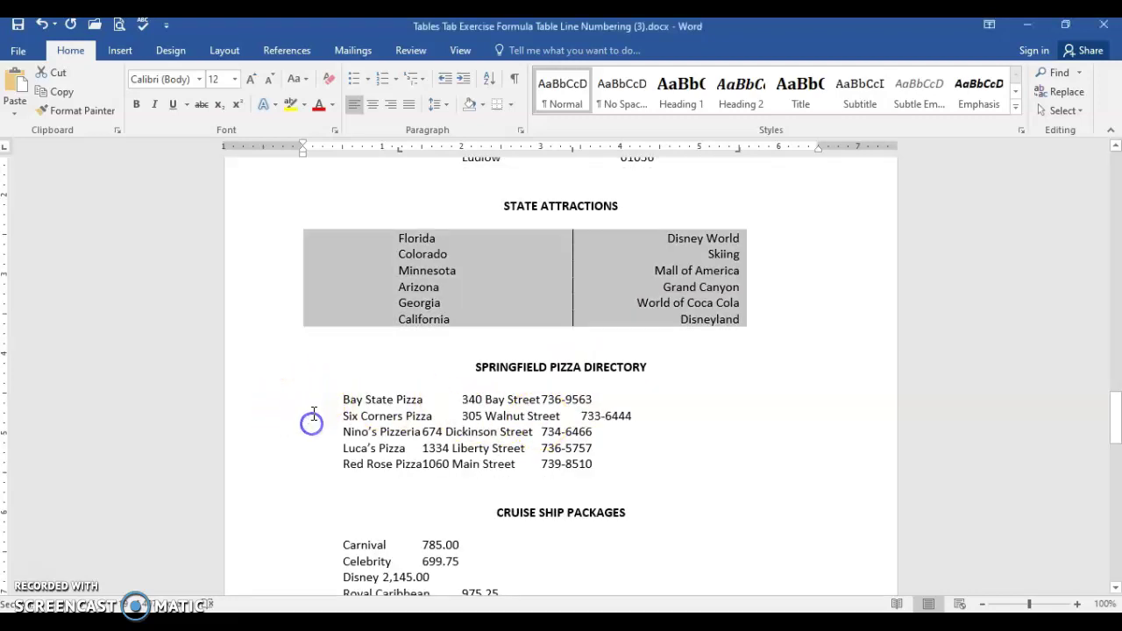
left_click_drag(313, 414, 300, 461)
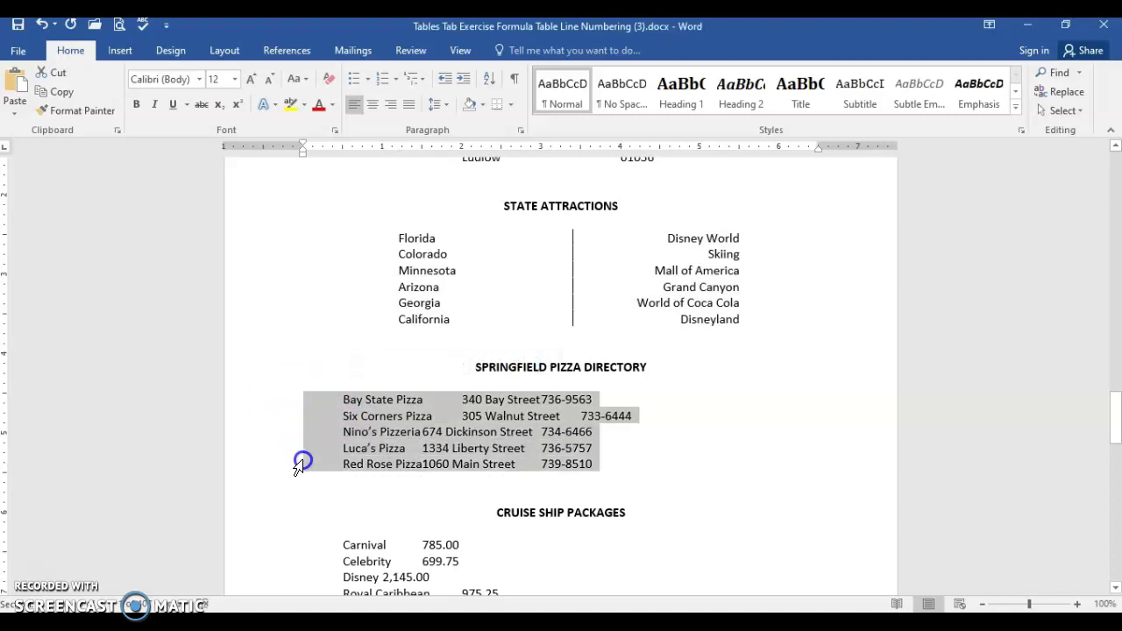
left_click(525, 129)
left_click(426, 509)
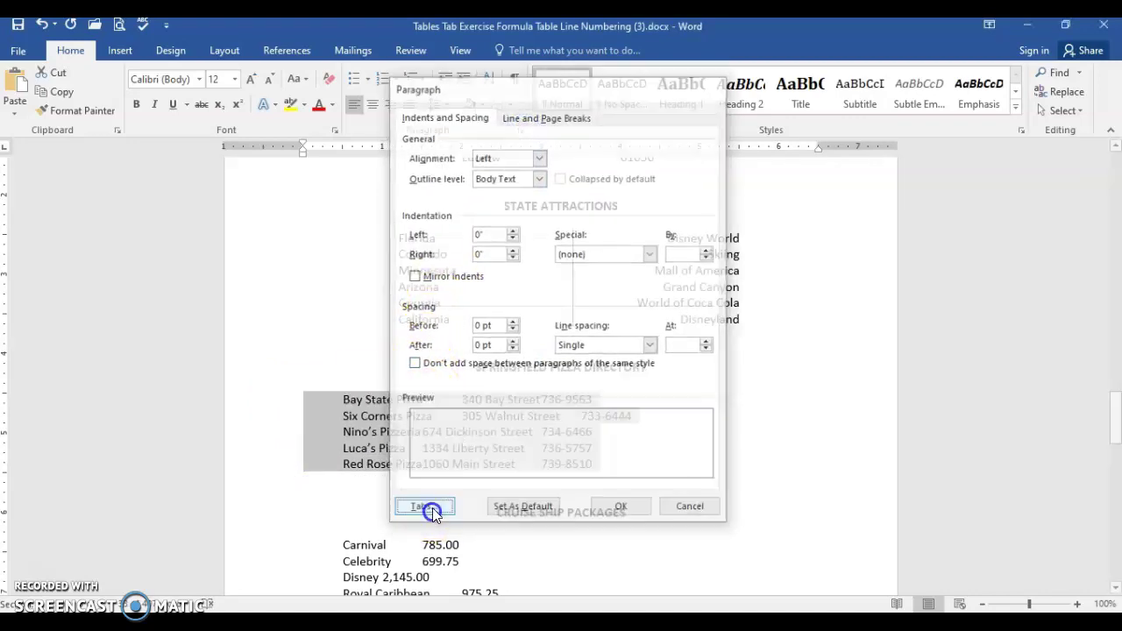
type("1")
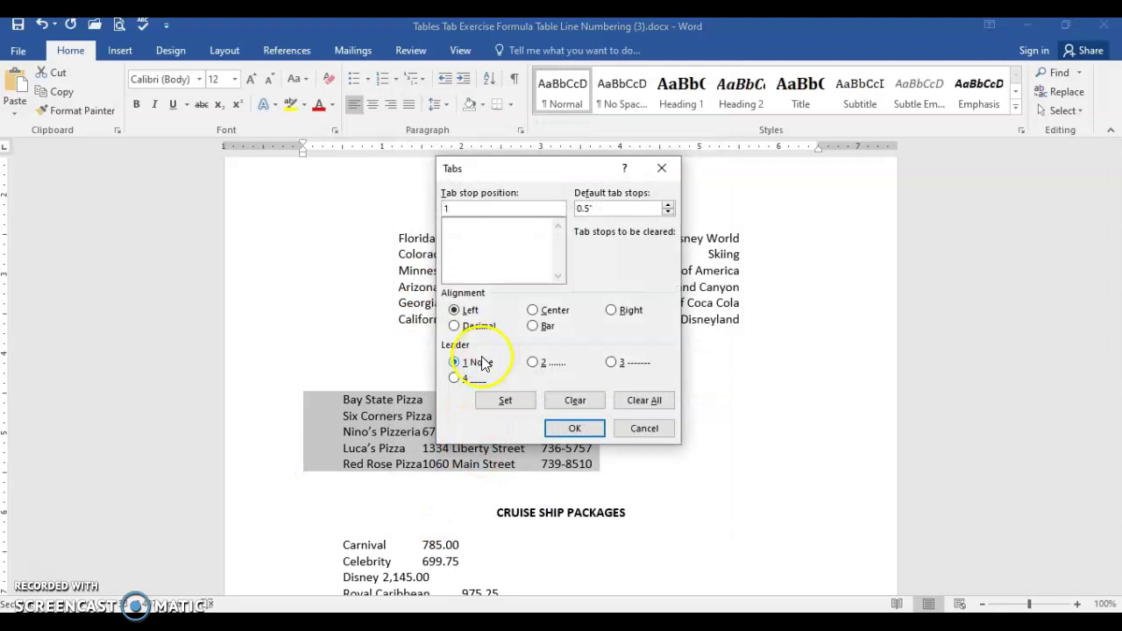
left_click(488, 402)
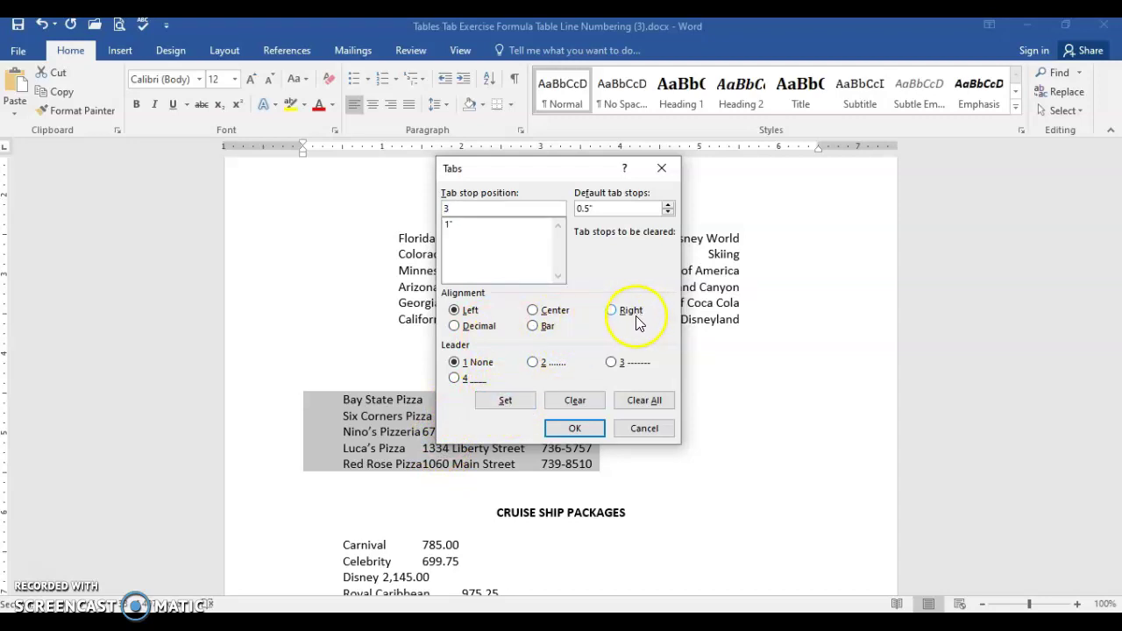
left_click(506, 400)
left_click(500, 399)
left_click(561, 429)
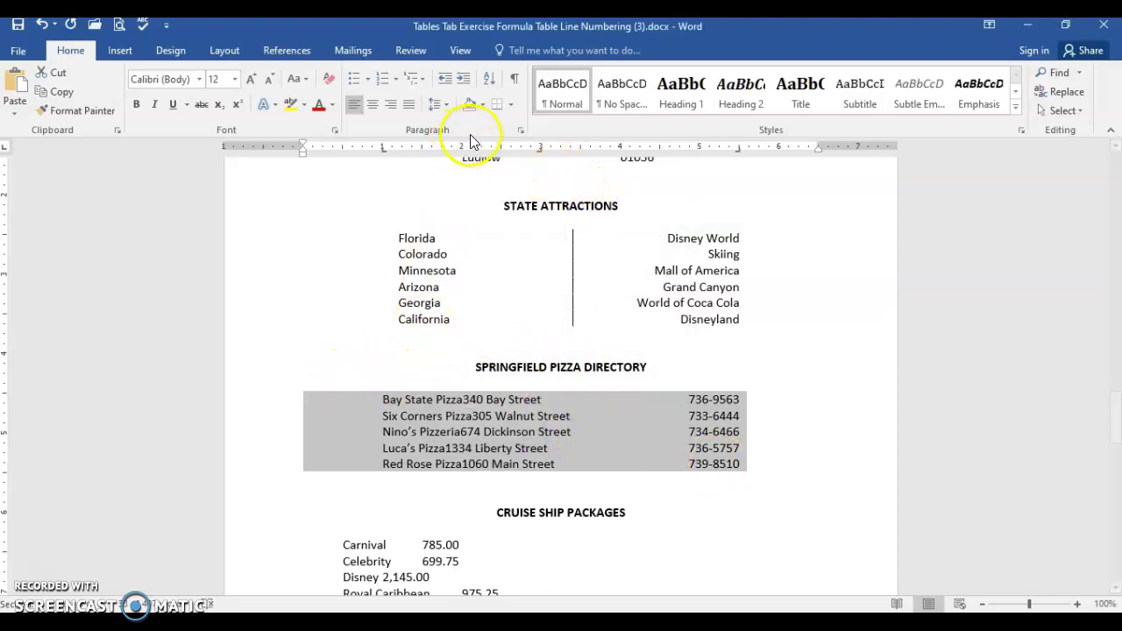
Change the Springfield Pizza Directory's 3-inch tab stop to left alignment with dashed leader 3
left_click(521, 130)
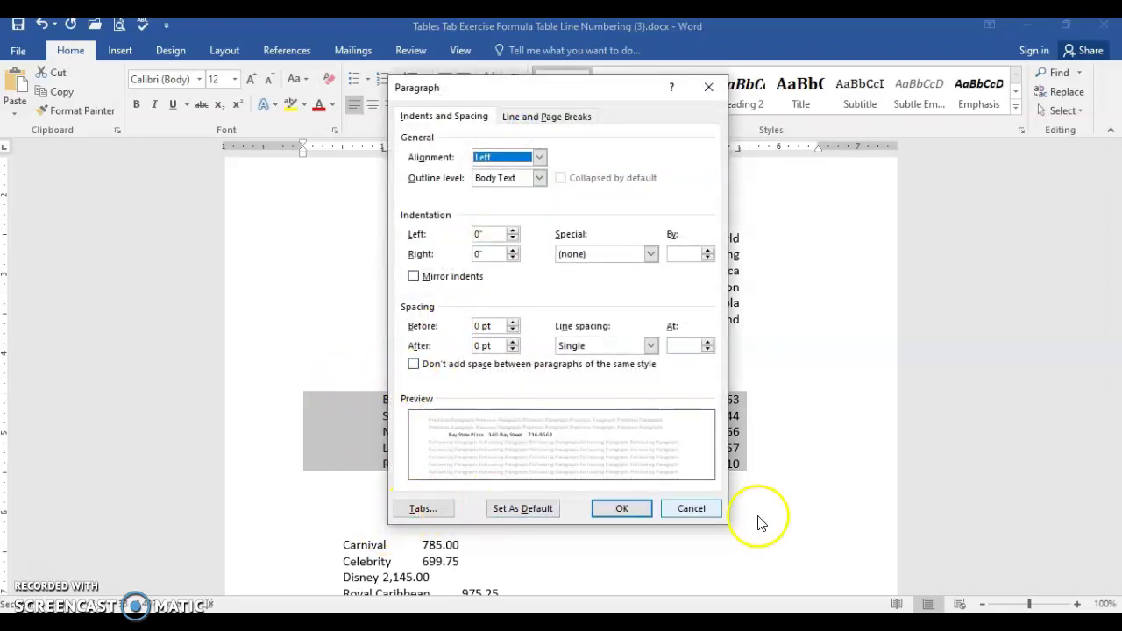
left_click(692, 508)
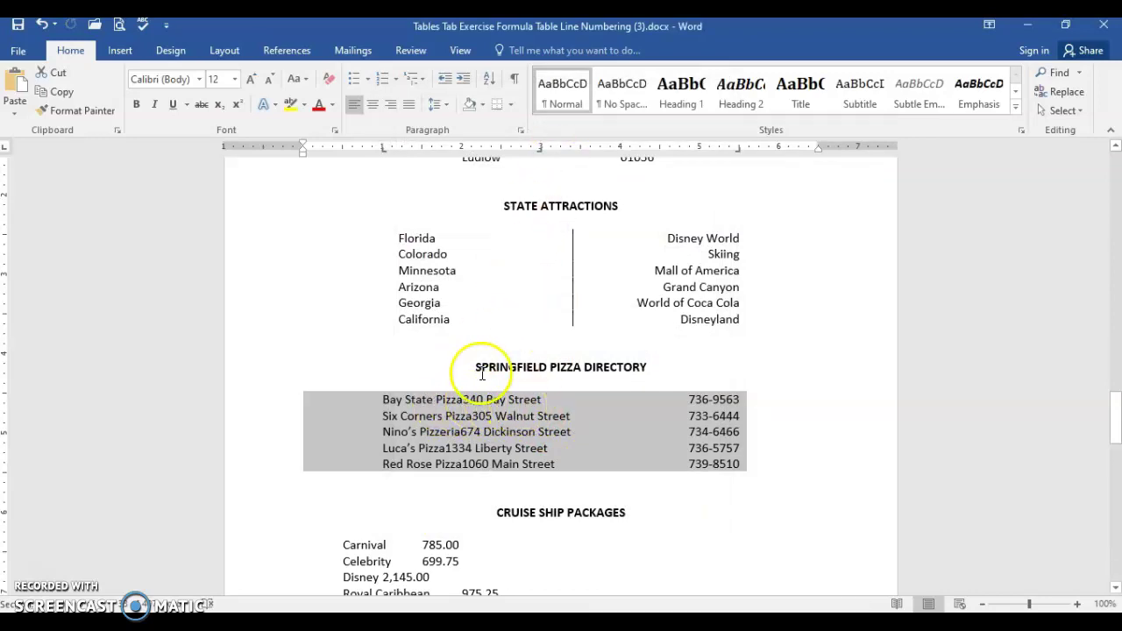
left_click(521, 132)
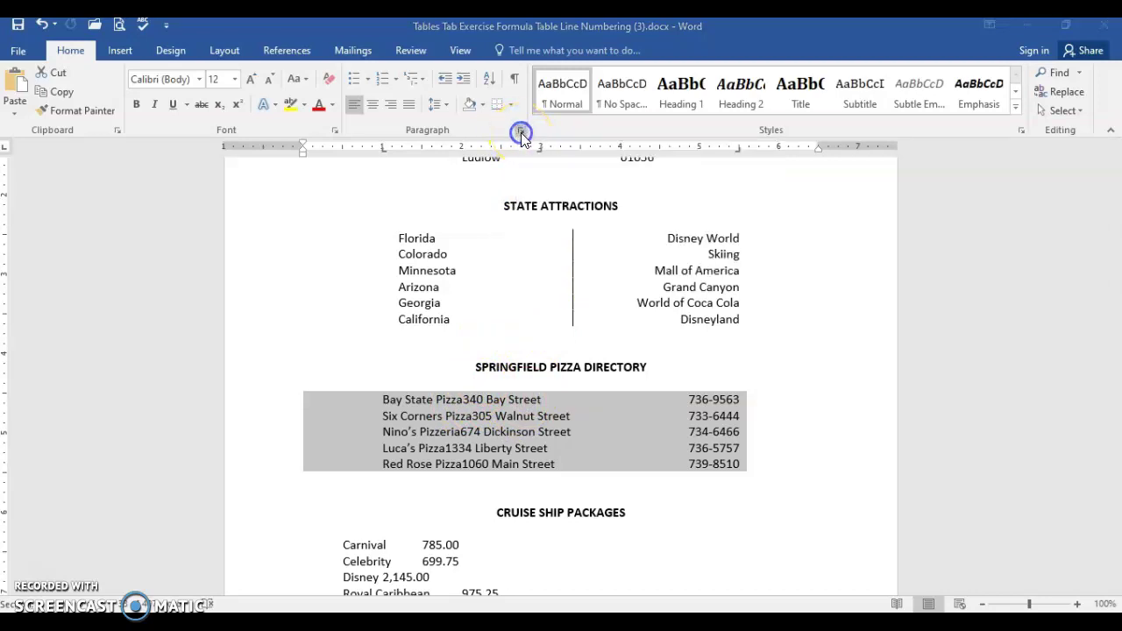
left_click(423, 509)
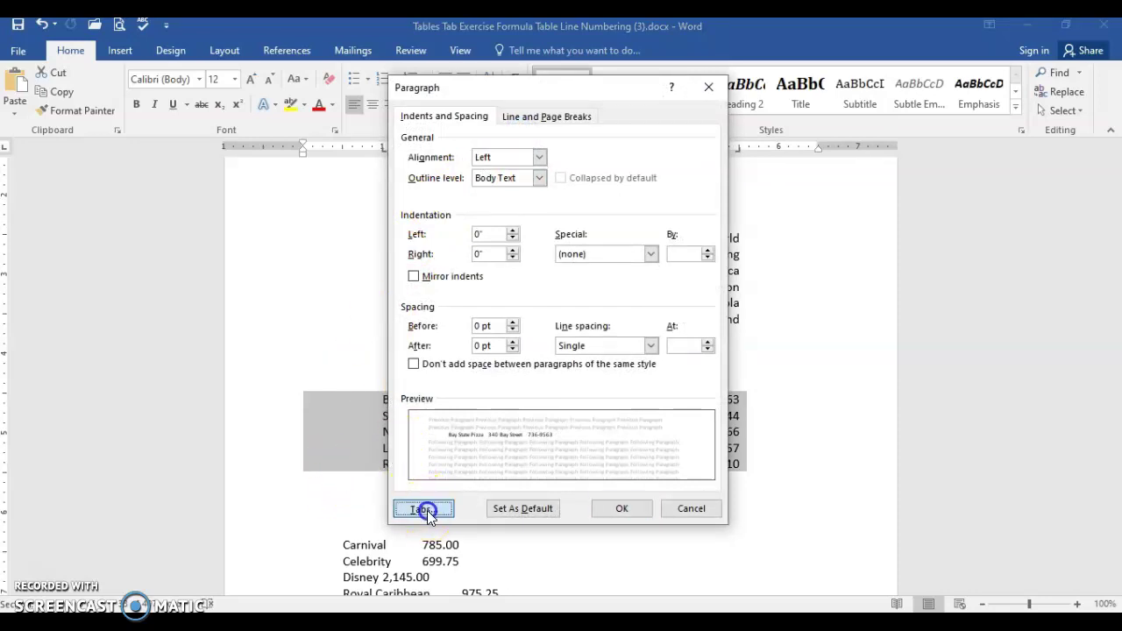
left_click(452, 235)
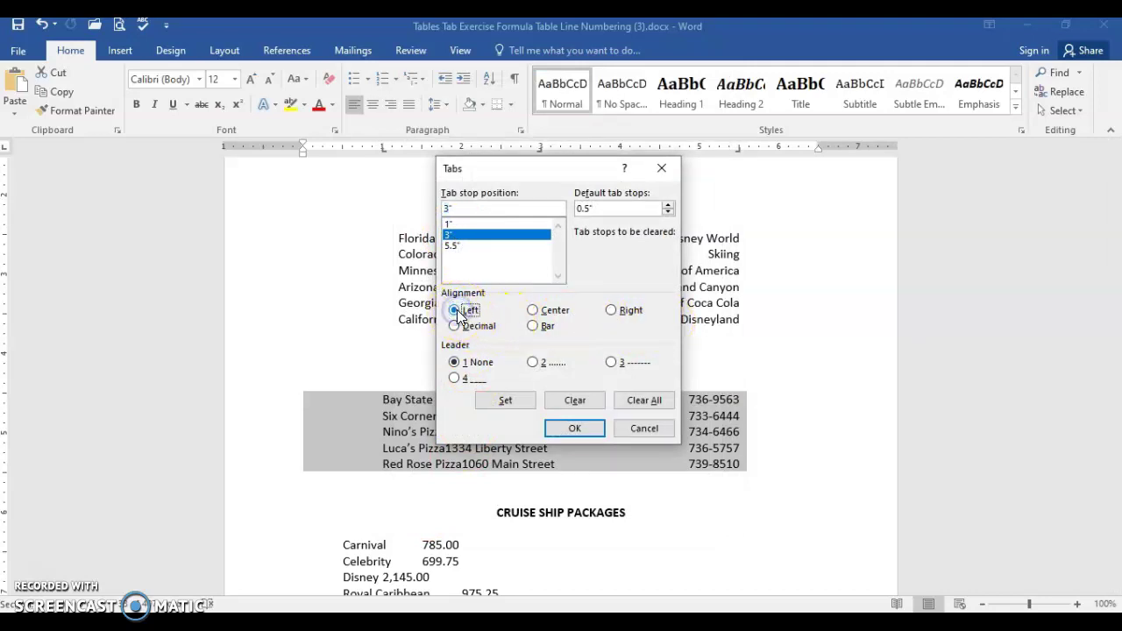
left_click(612, 363)
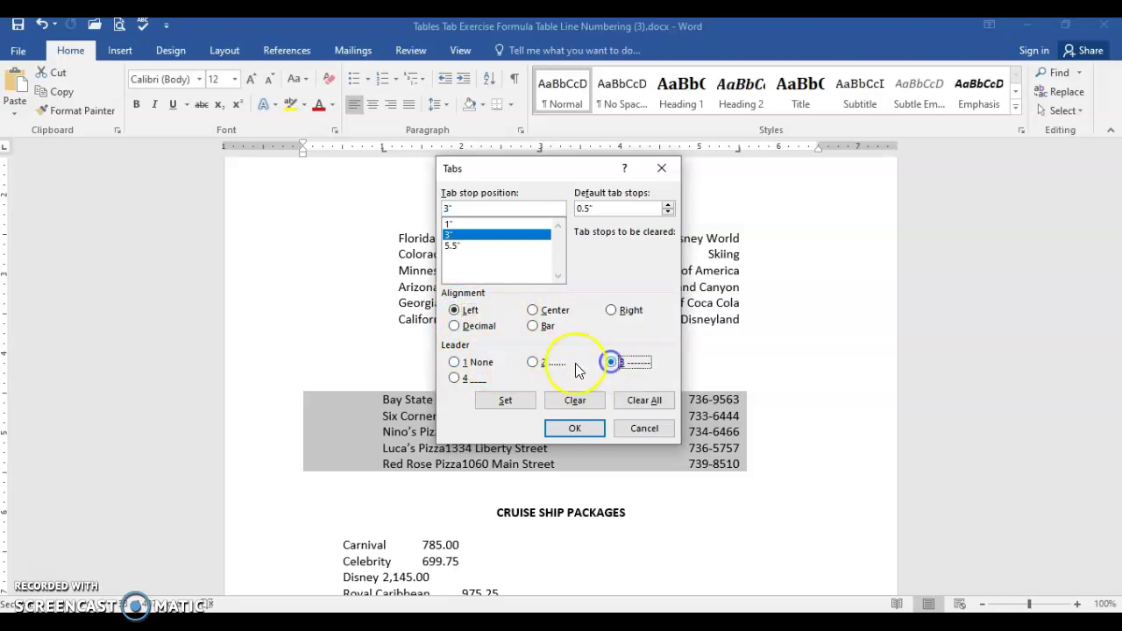
left_click(514, 401)
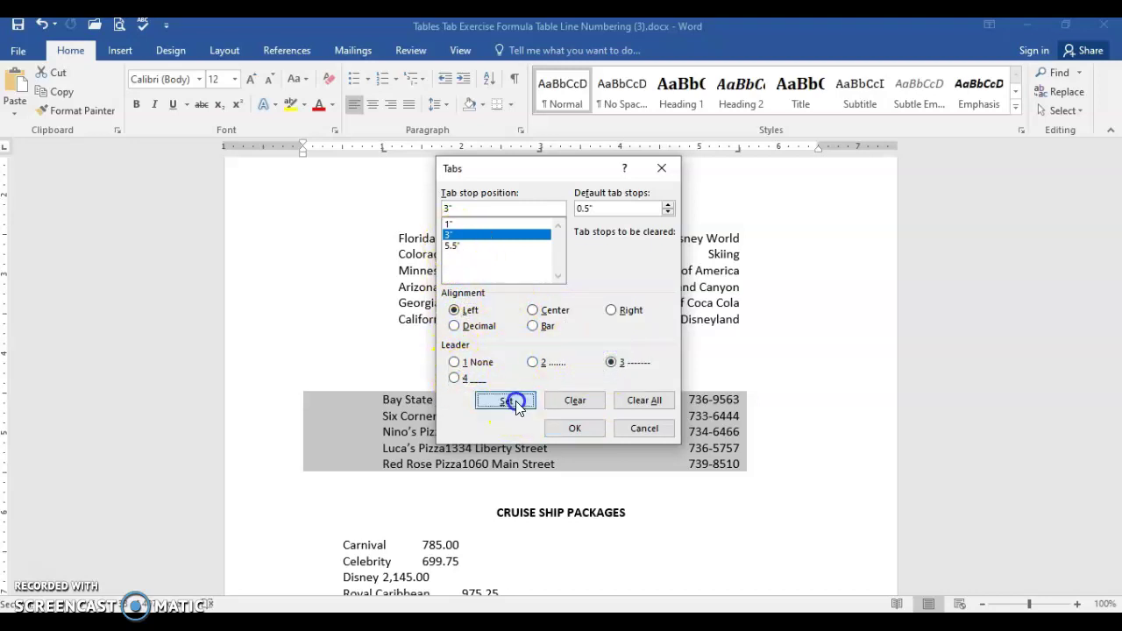
Give the directory's 5.5-inch right tab stop dashed leader 3 and apply the tab settings
left_click(456, 245)
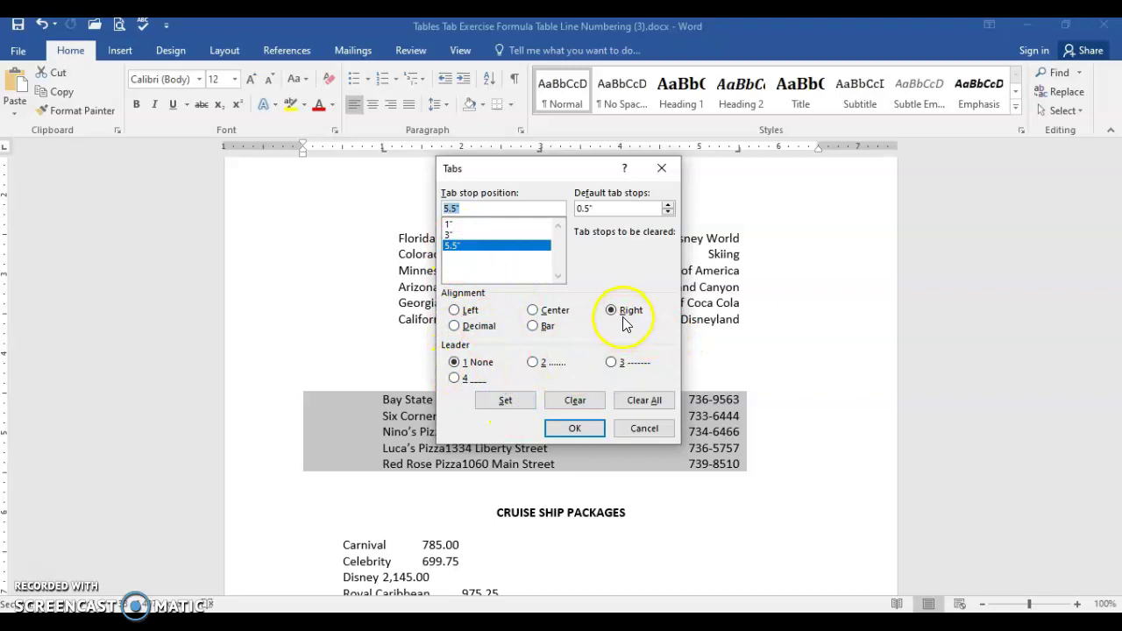
left_click(612, 362)
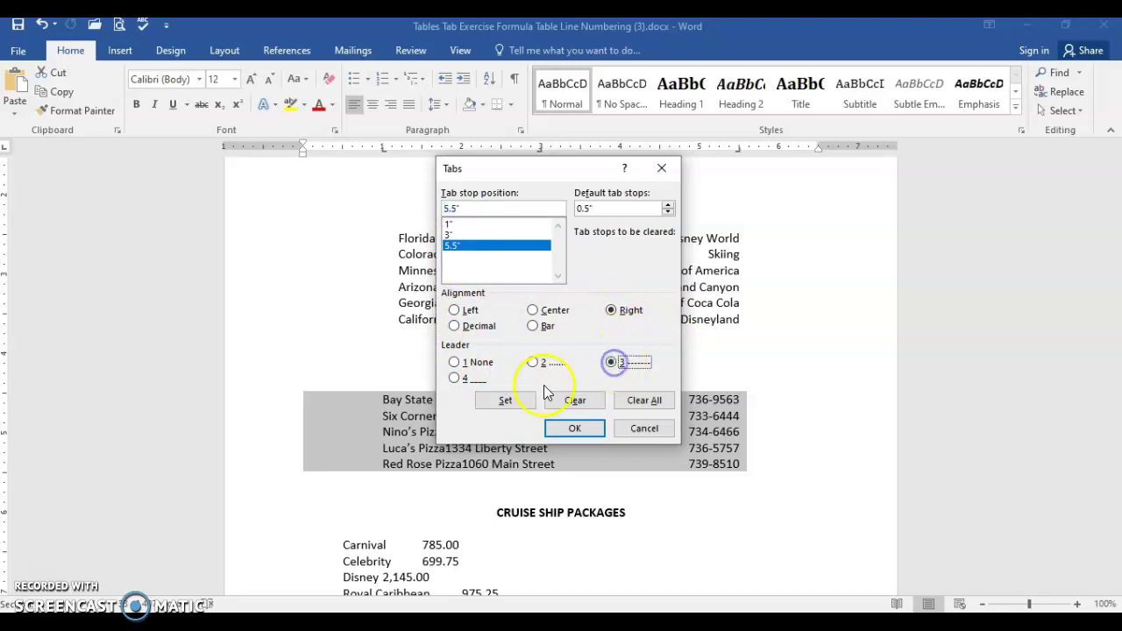
left_click(575, 427)
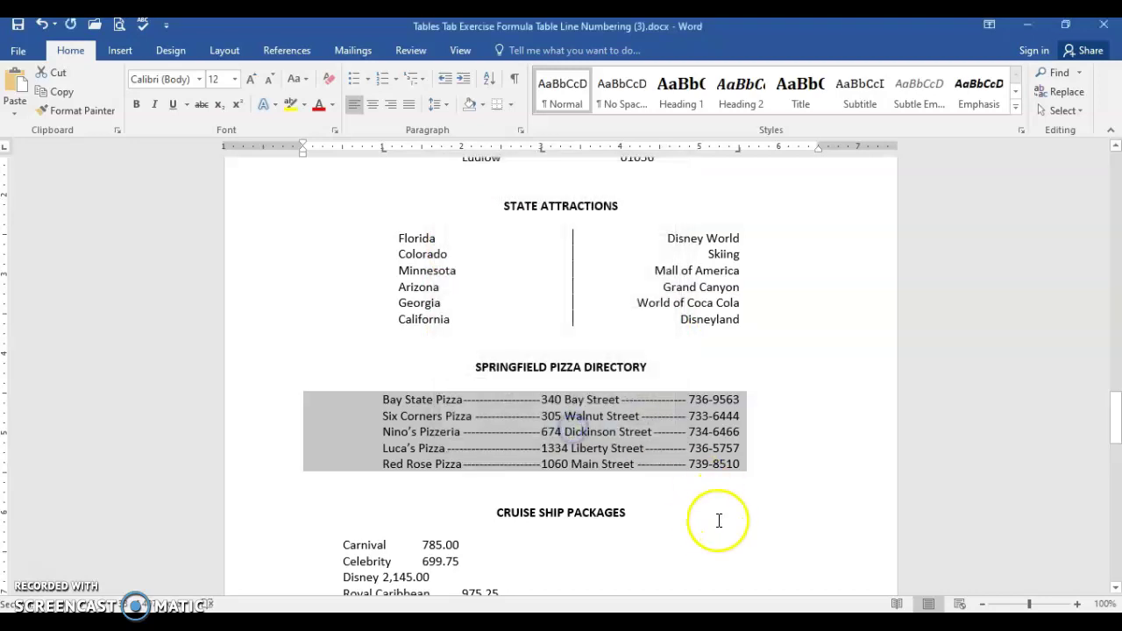
Set a left tab at 1.5 inches and a decimal tab at 5 inches with dotted leader 2 for the Cruise Ship Packages list
scroll(699, 518, "down", 2)
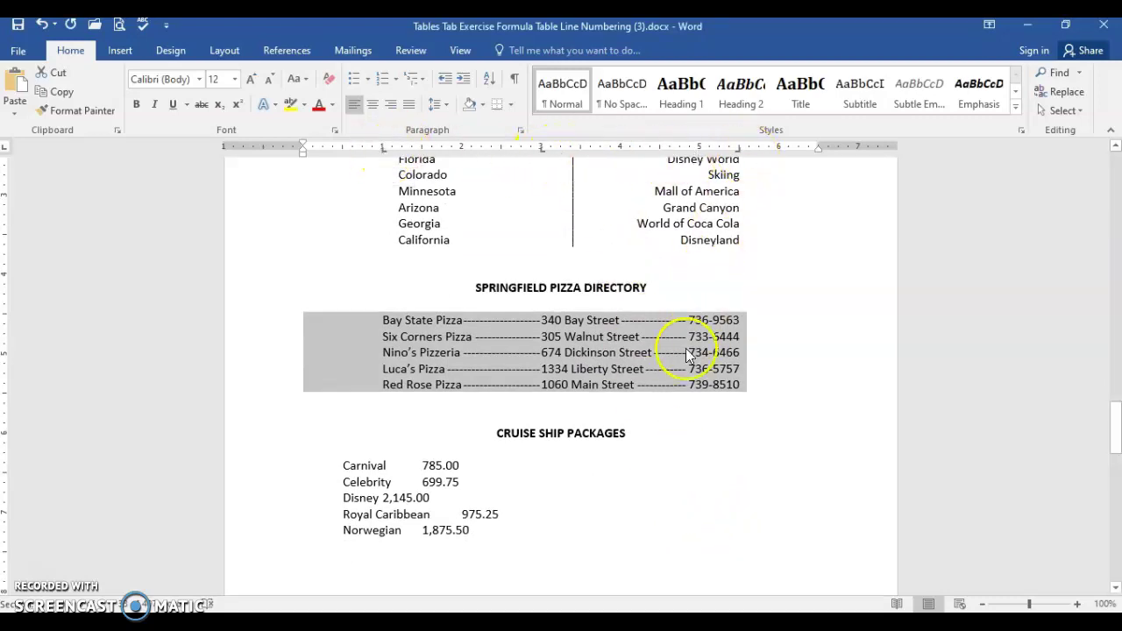
scroll(622, 401, "down", 2)
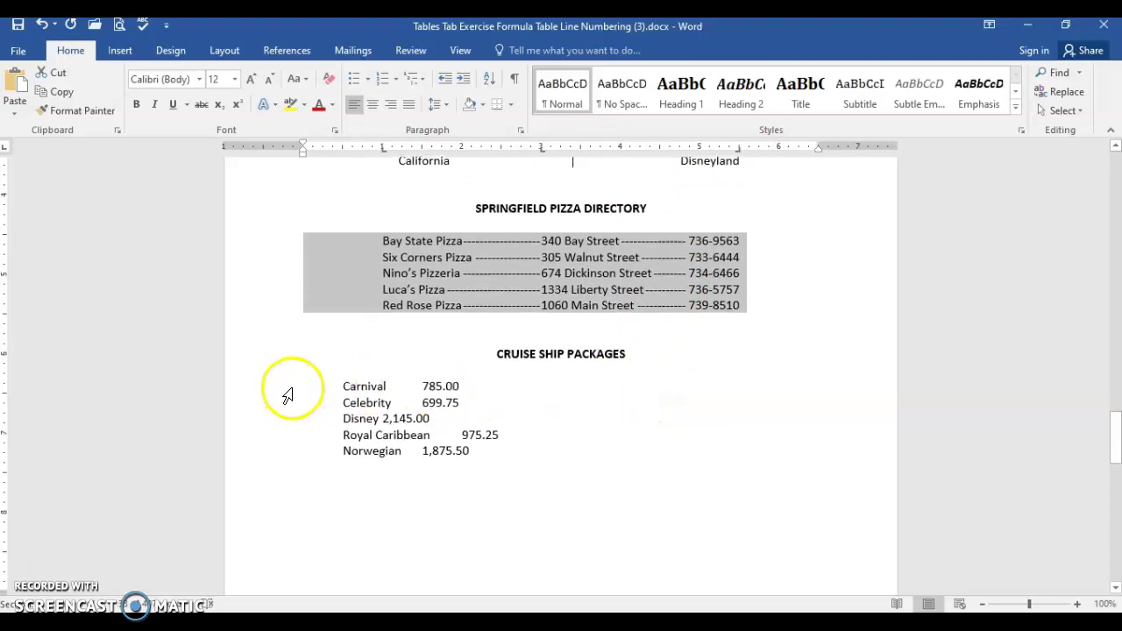
left_click_drag(288, 392, 318, 447)
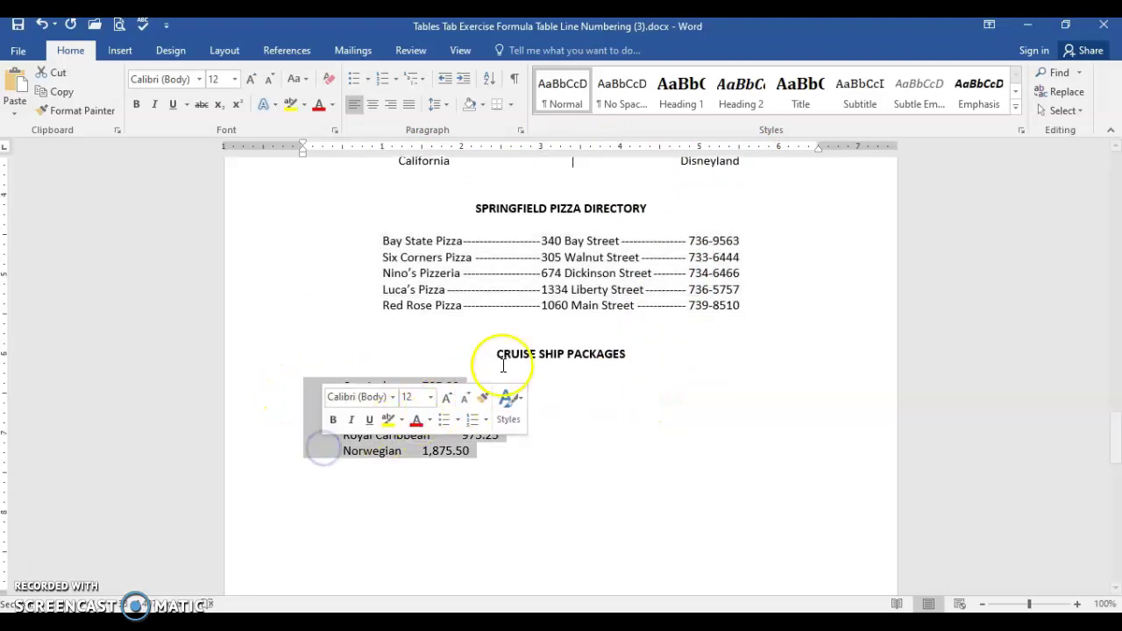
left_click(520, 131)
left_click(444, 509)
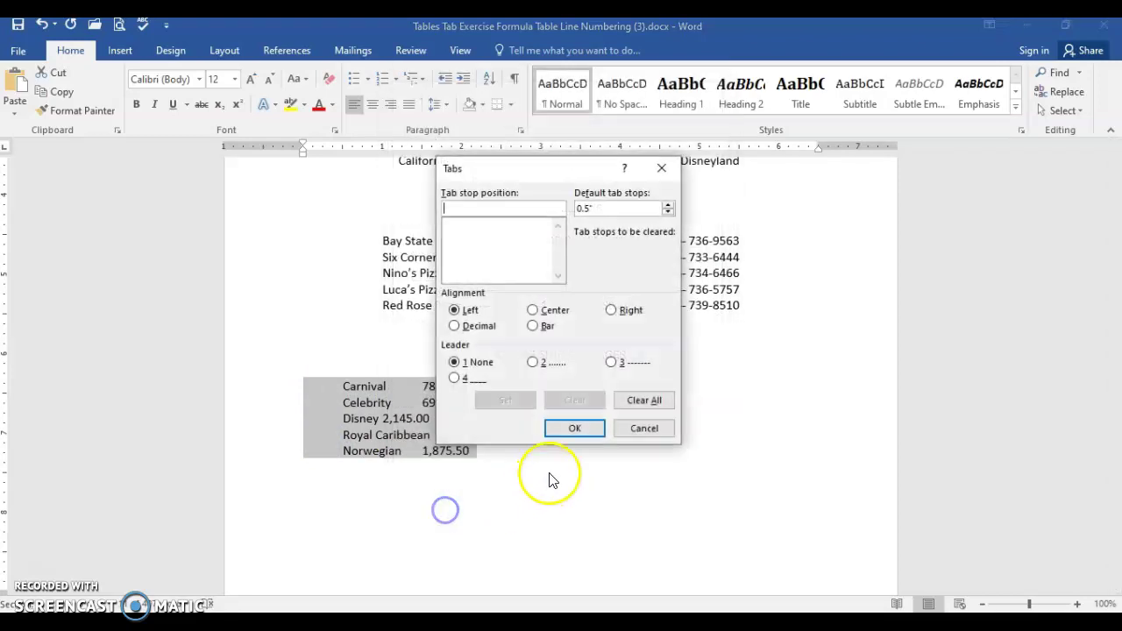
type("1.5")
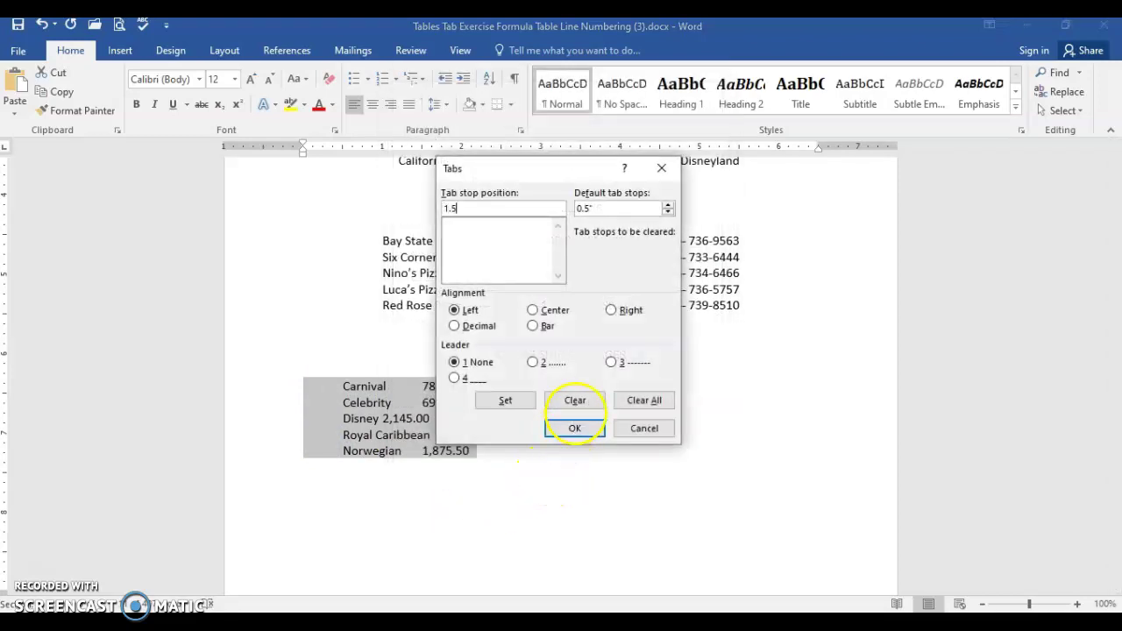
left_click(504, 401)
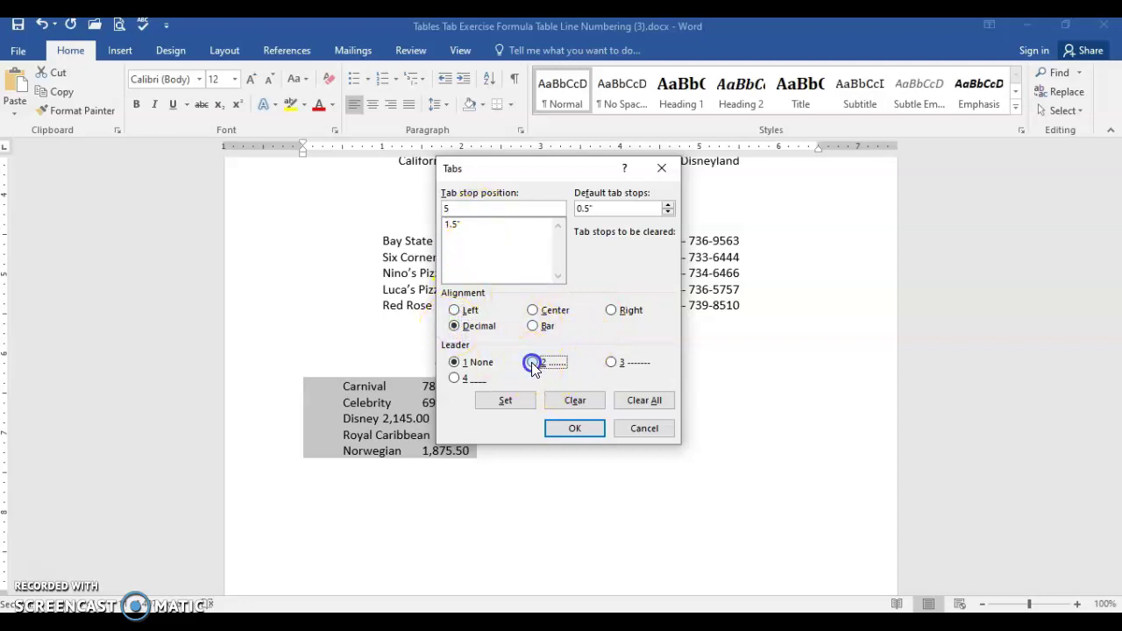
left_click(571, 428)
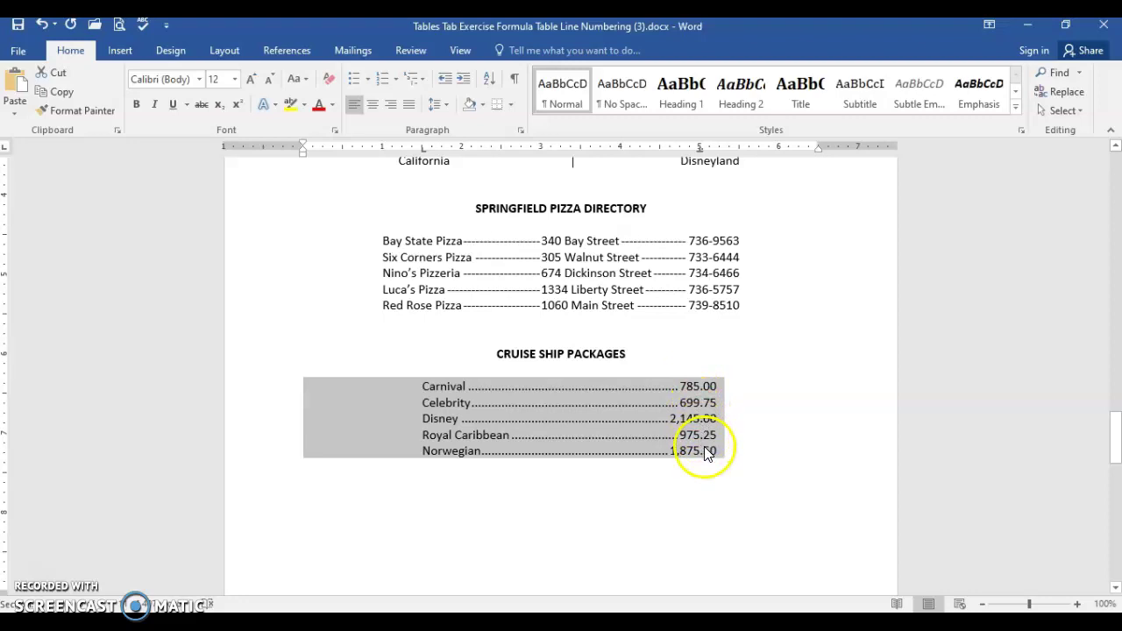
left_click(620, 478)
scroll(620, 479, "up", 7)
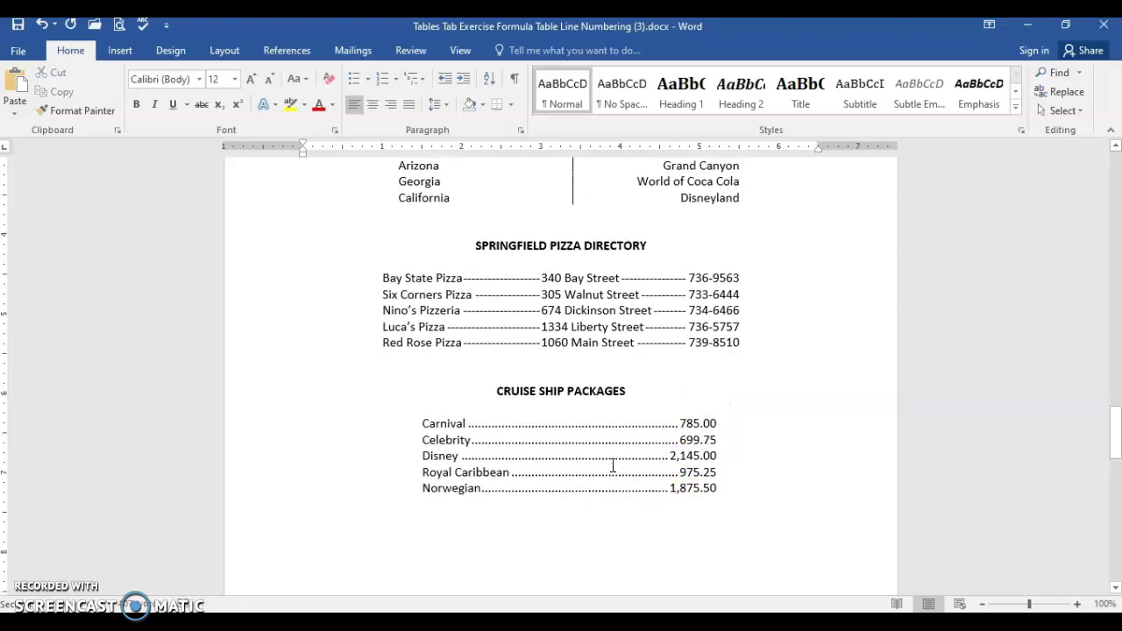
Review the tab alignment and leaders in the zip code, state attractions, pizza directory and cruise package lists
left_click(598, 321)
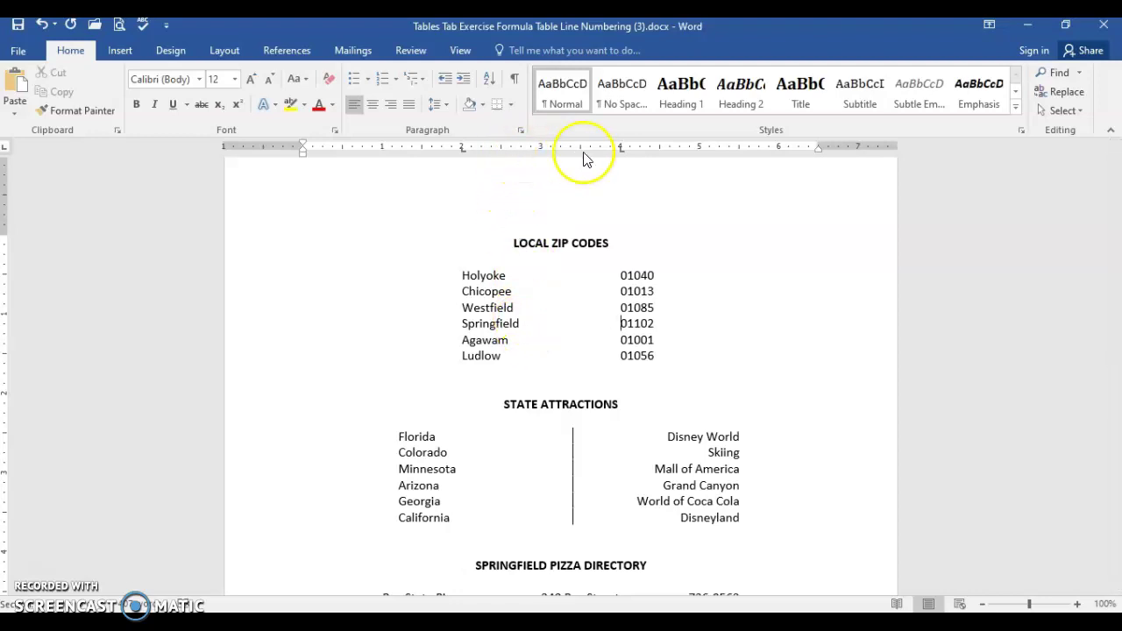
scroll(594, 406, "down", 1)
scroll(594, 406, "down", 1)
left_click(529, 384)
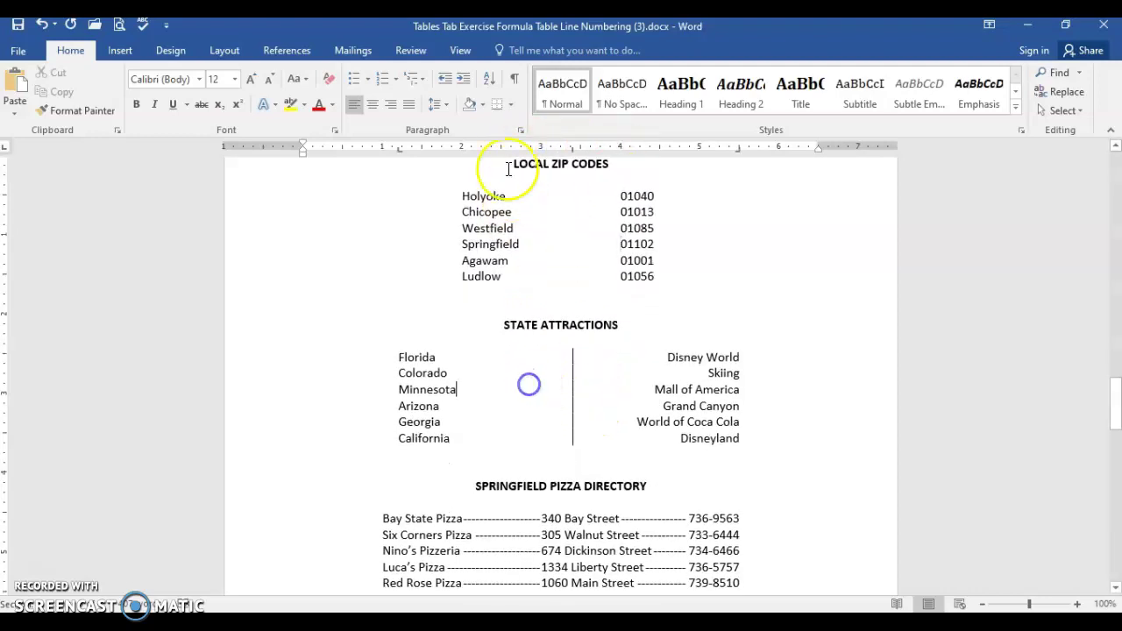
scroll(556, 426, "down", 2)
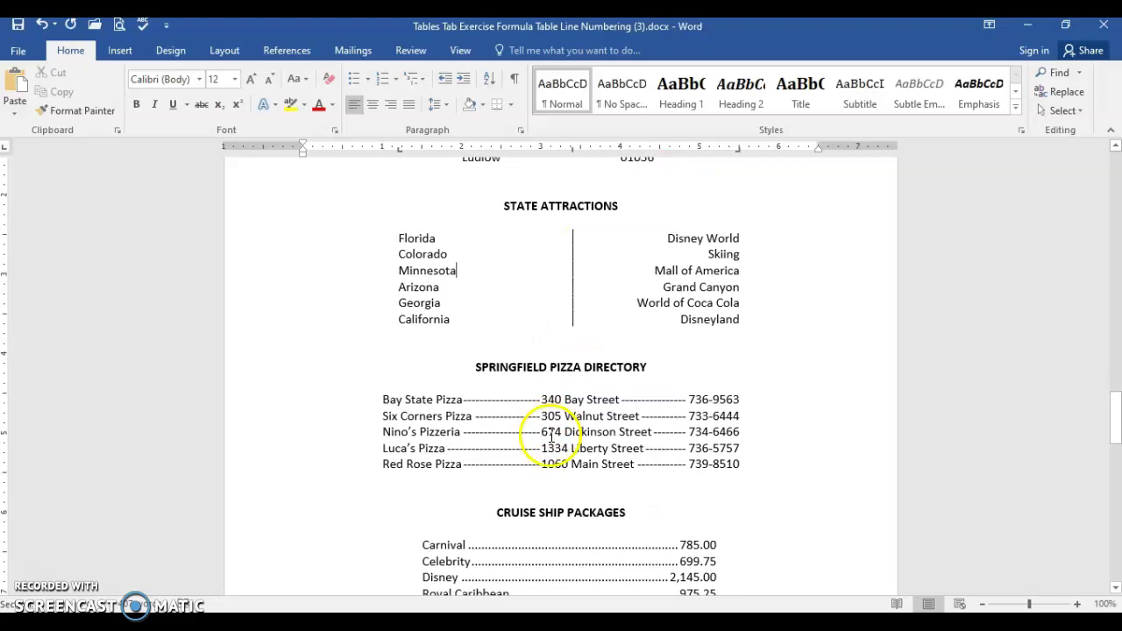
scroll(586, 543, "down", 13)
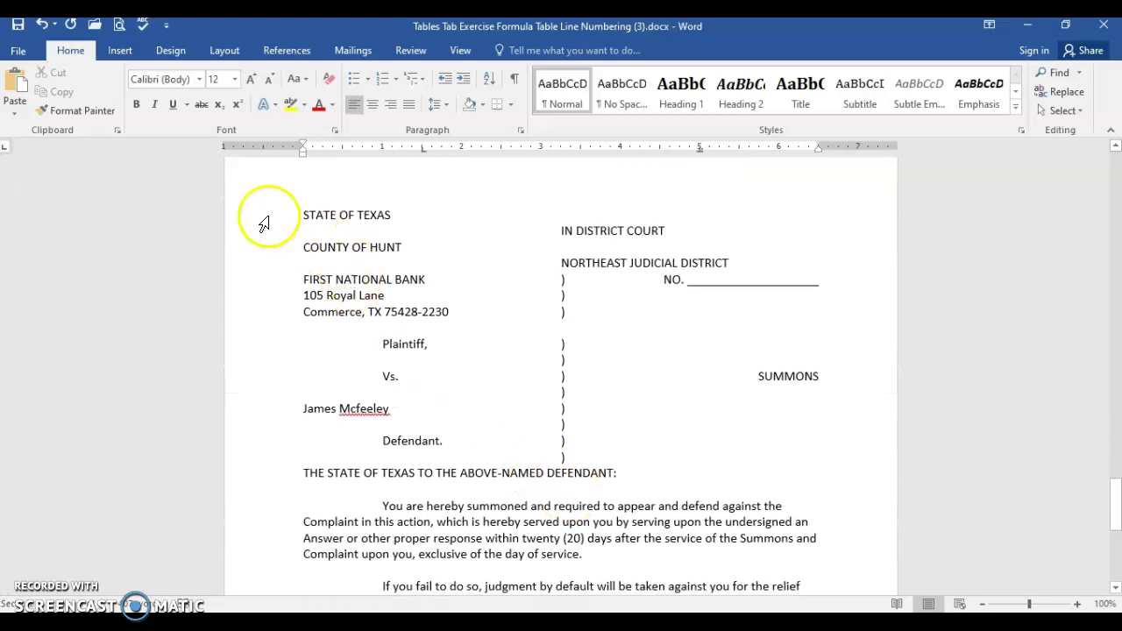
Add continuous line numbers to the whole court summons, from STATE OF TEXAS through the attorney signature block
left_click_drag(275, 217, 715, 368)
scroll(546, 404, "up", 10)
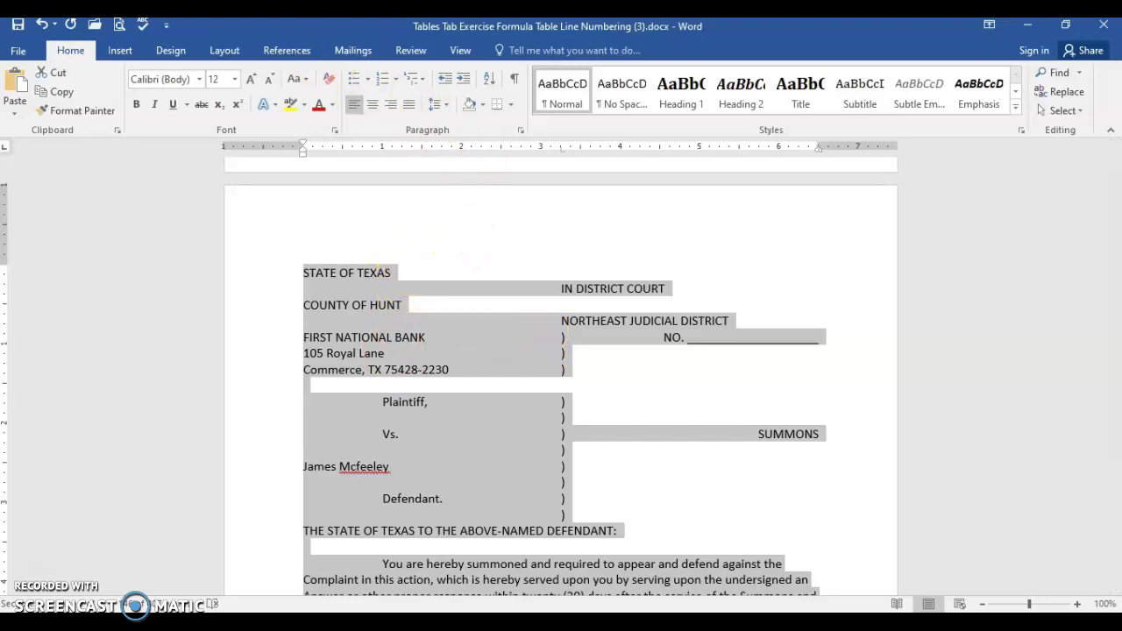
left_click(225, 52)
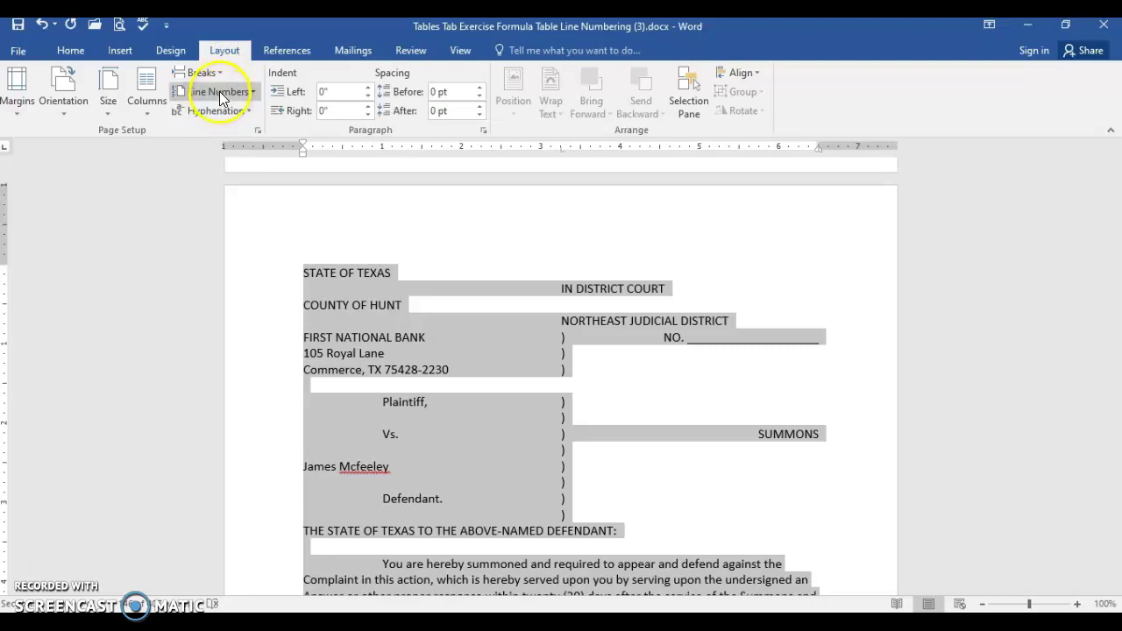
left_click(220, 93)
left_click(221, 133)
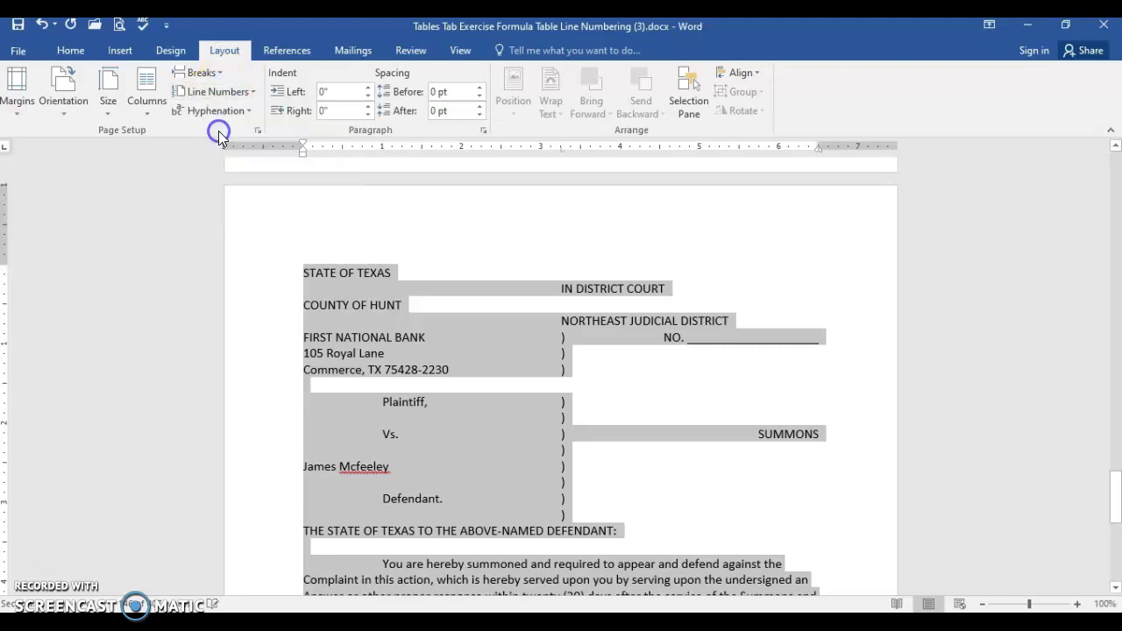
scroll(368, 359, "down", 2)
scroll(368, 360, "down", 5)
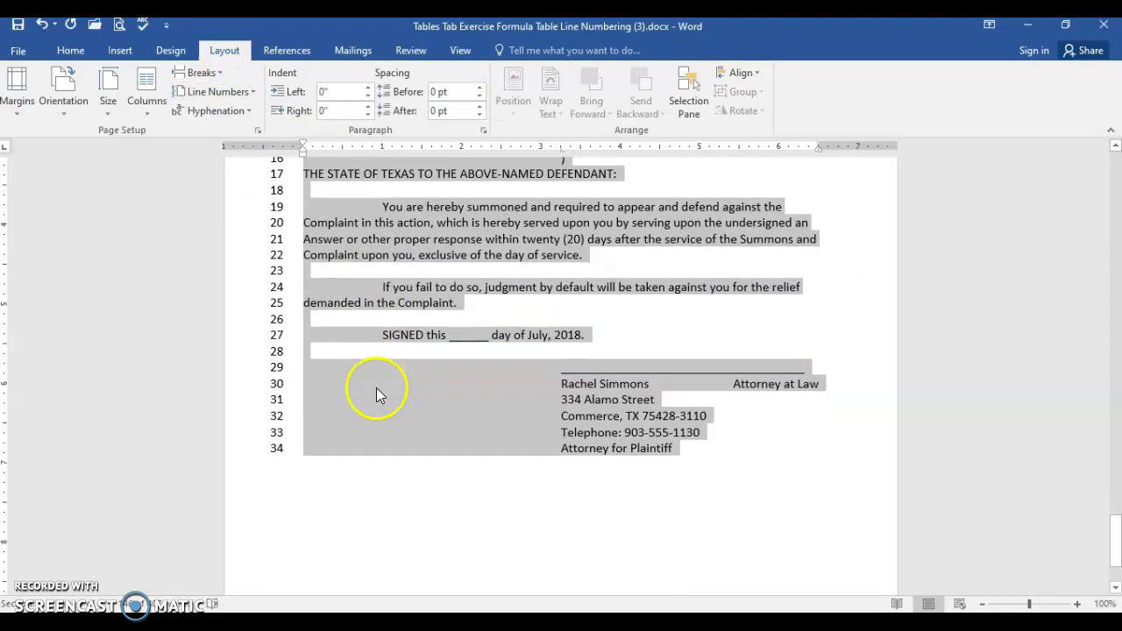